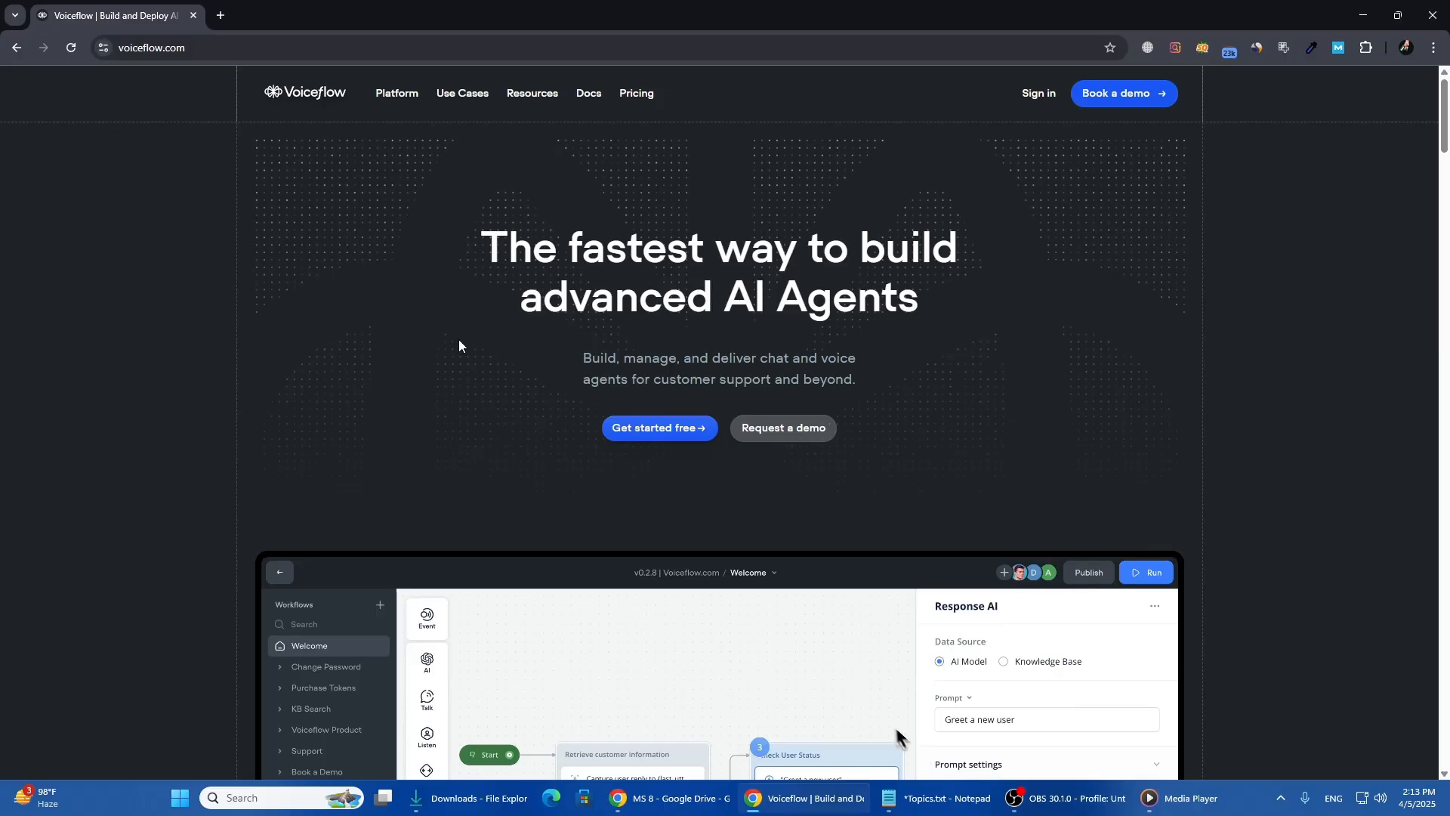
Look through the Voiceflow homepage's introduction, product demo, customer logos and the voice and chat agent overview
mouse_move(411, 106)
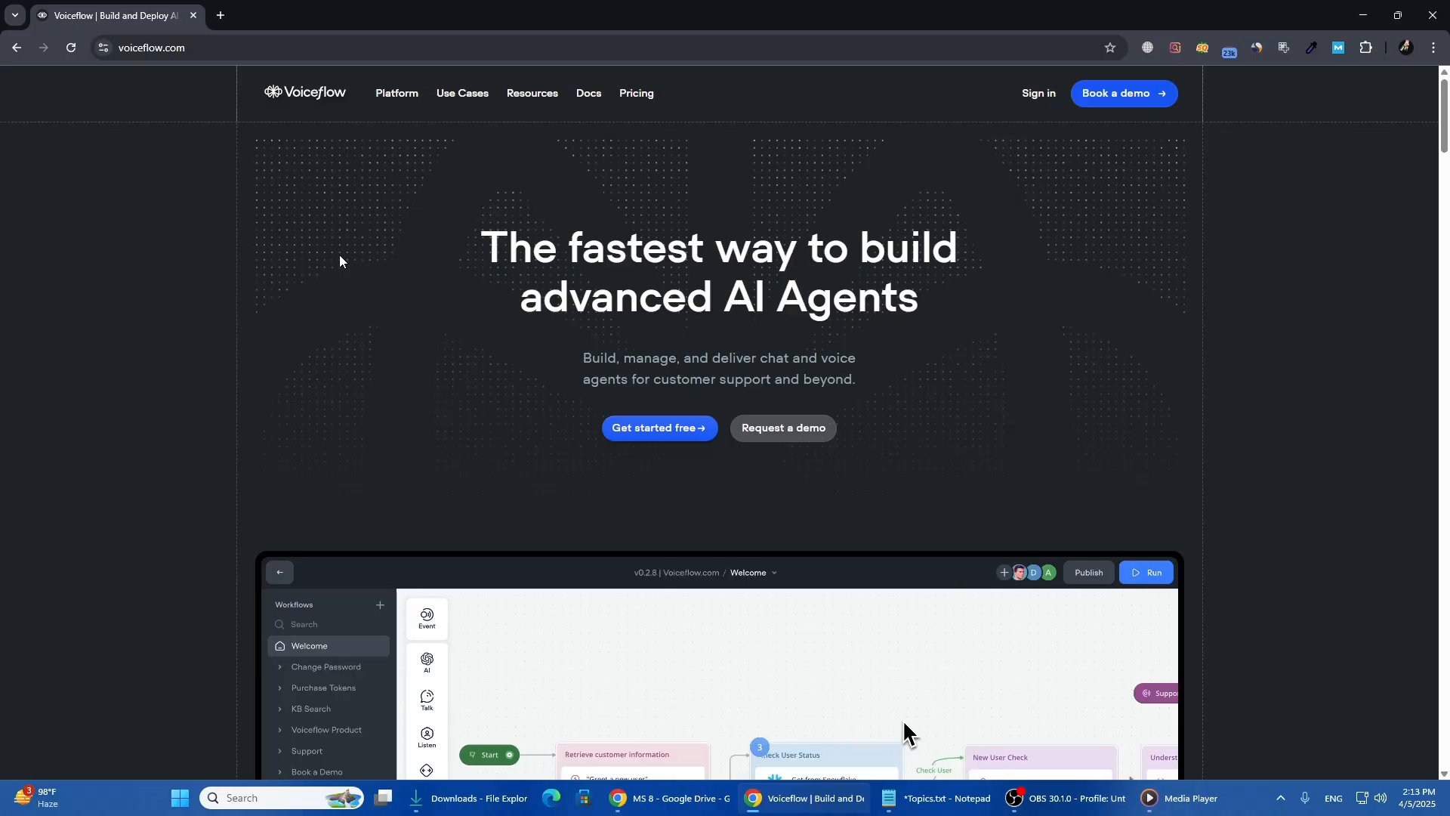
left_click_drag(561, 360, 921, 418)
left_click(919, 414)
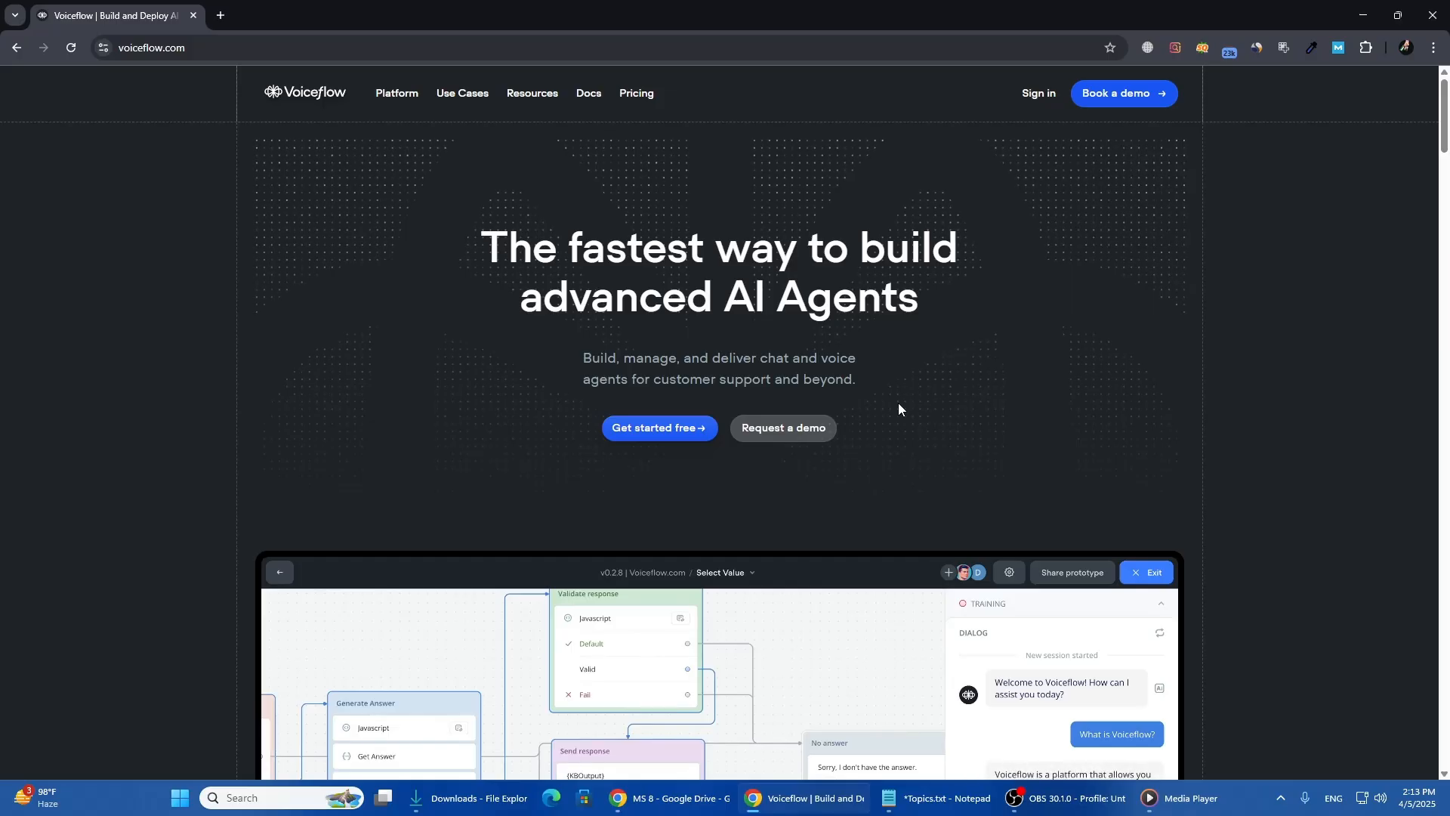
scroll(899, 408, "down", 2)
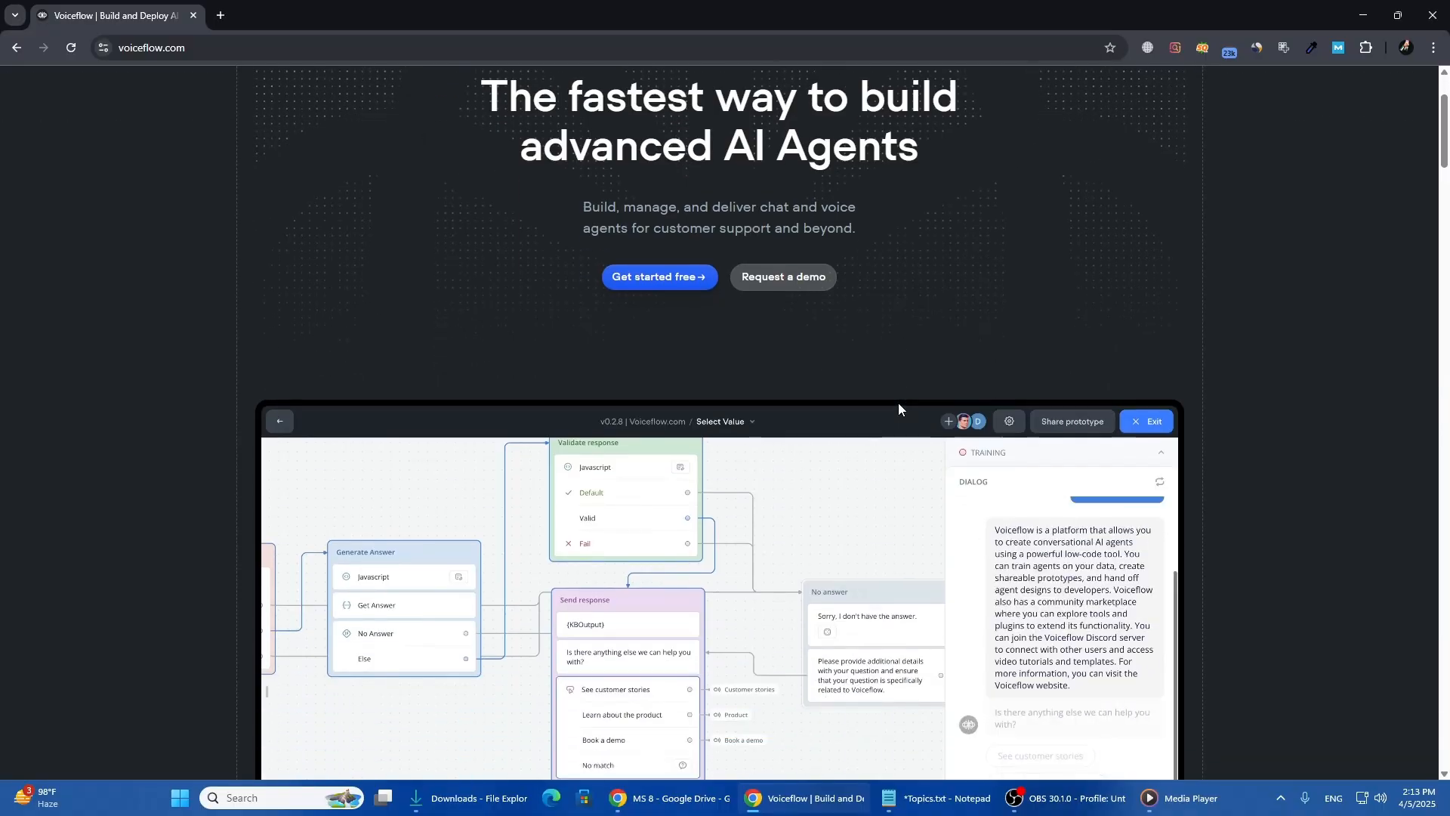
scroll(899, 409, "down", 3)
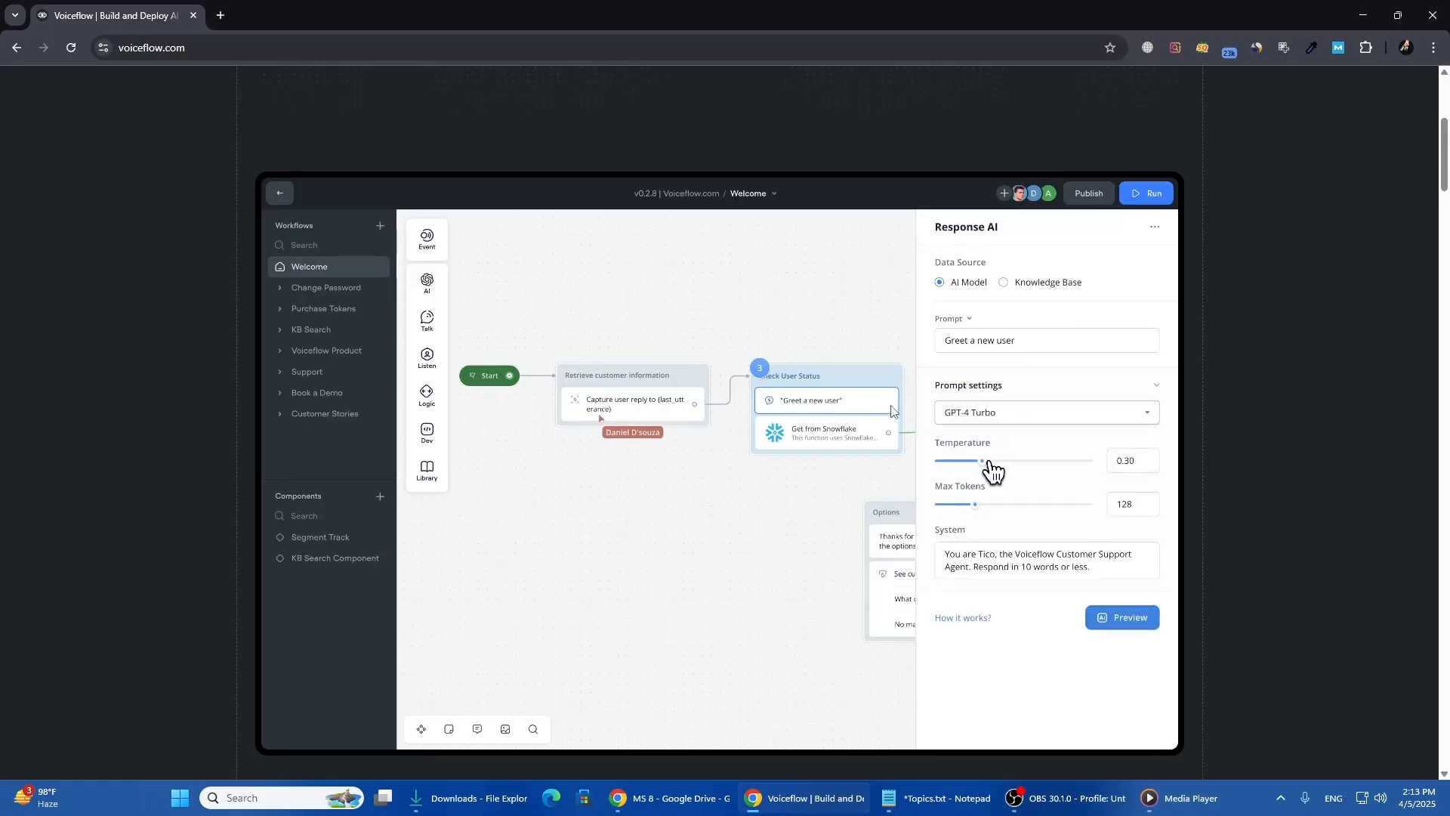
scroll(895, 410, "down", 1)
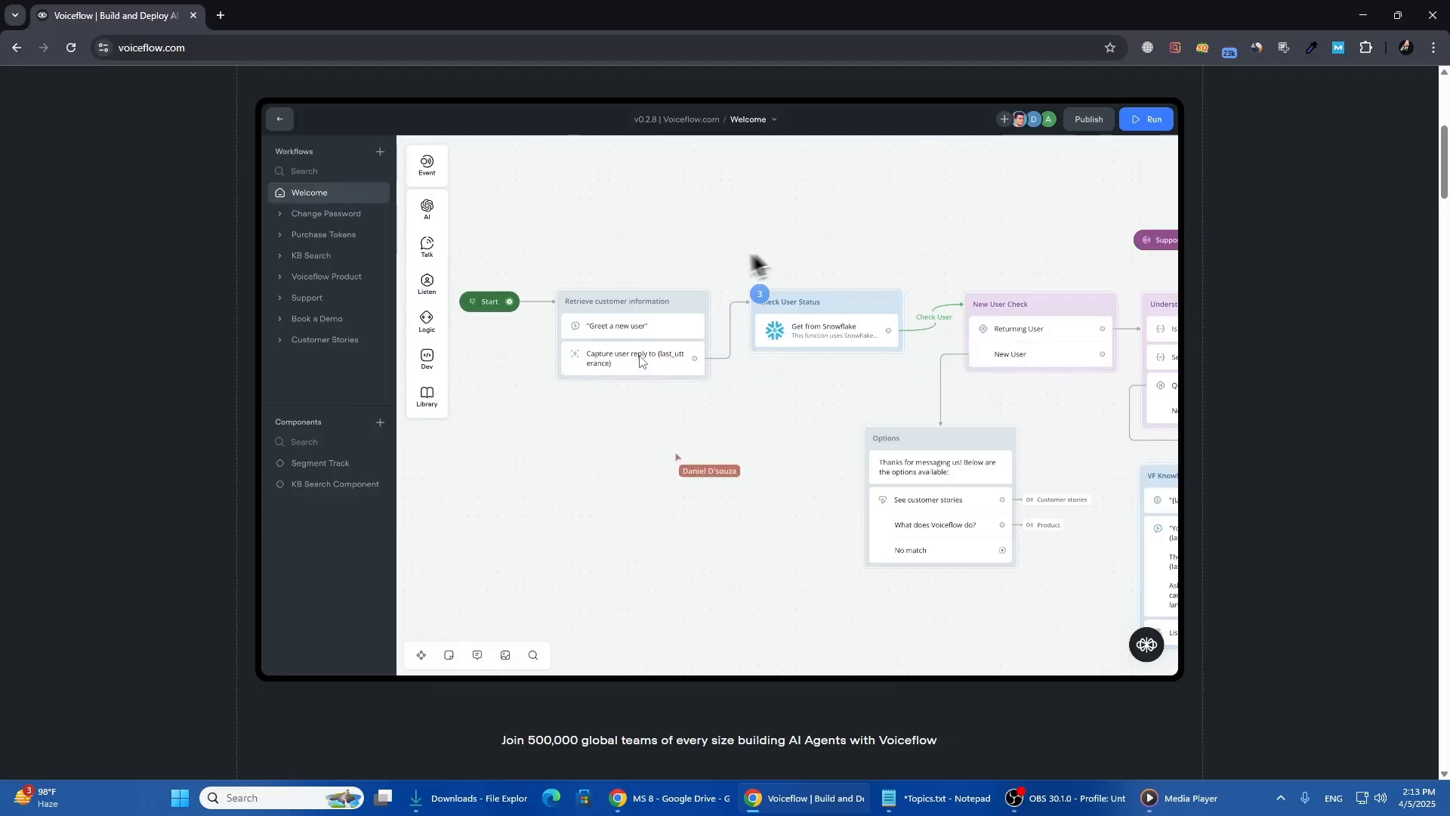
scroll(641, 358, "down", 3)
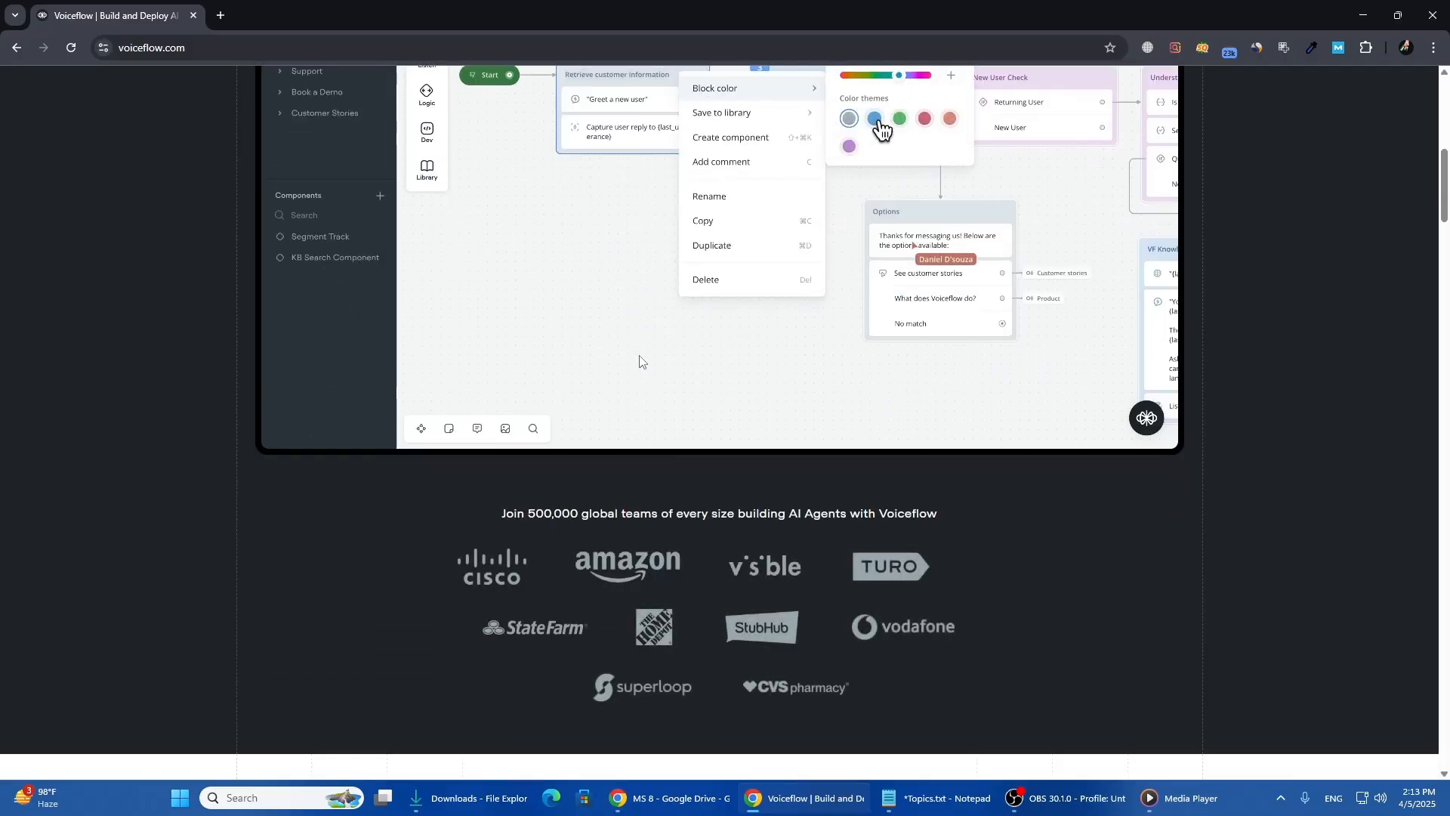
scroll(642, 361, "down", 2)
scroll(641, 361, "down", 5)
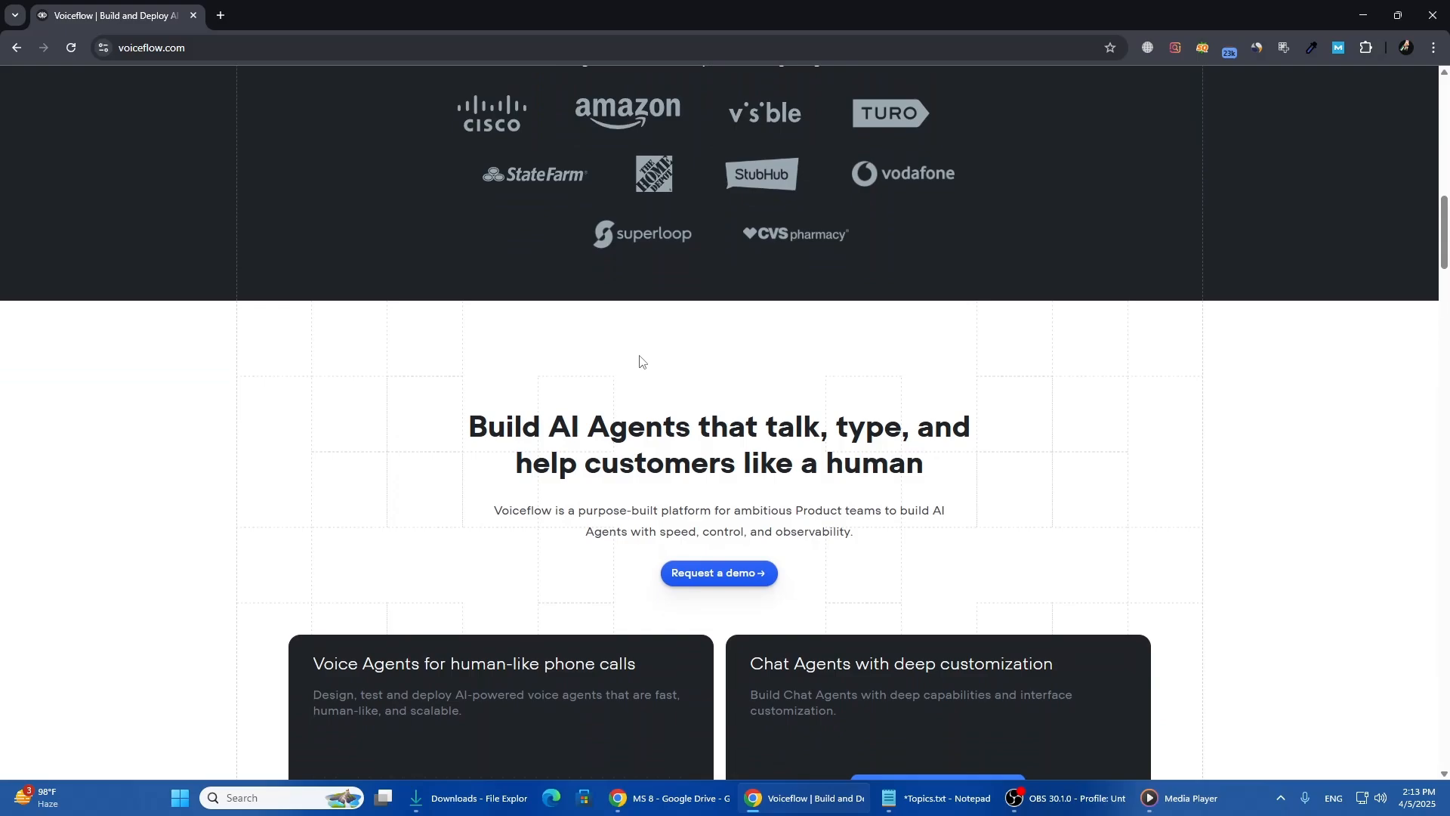
scroll(639, 362, "down", 5)
scroll(639, 361, "up", 1)
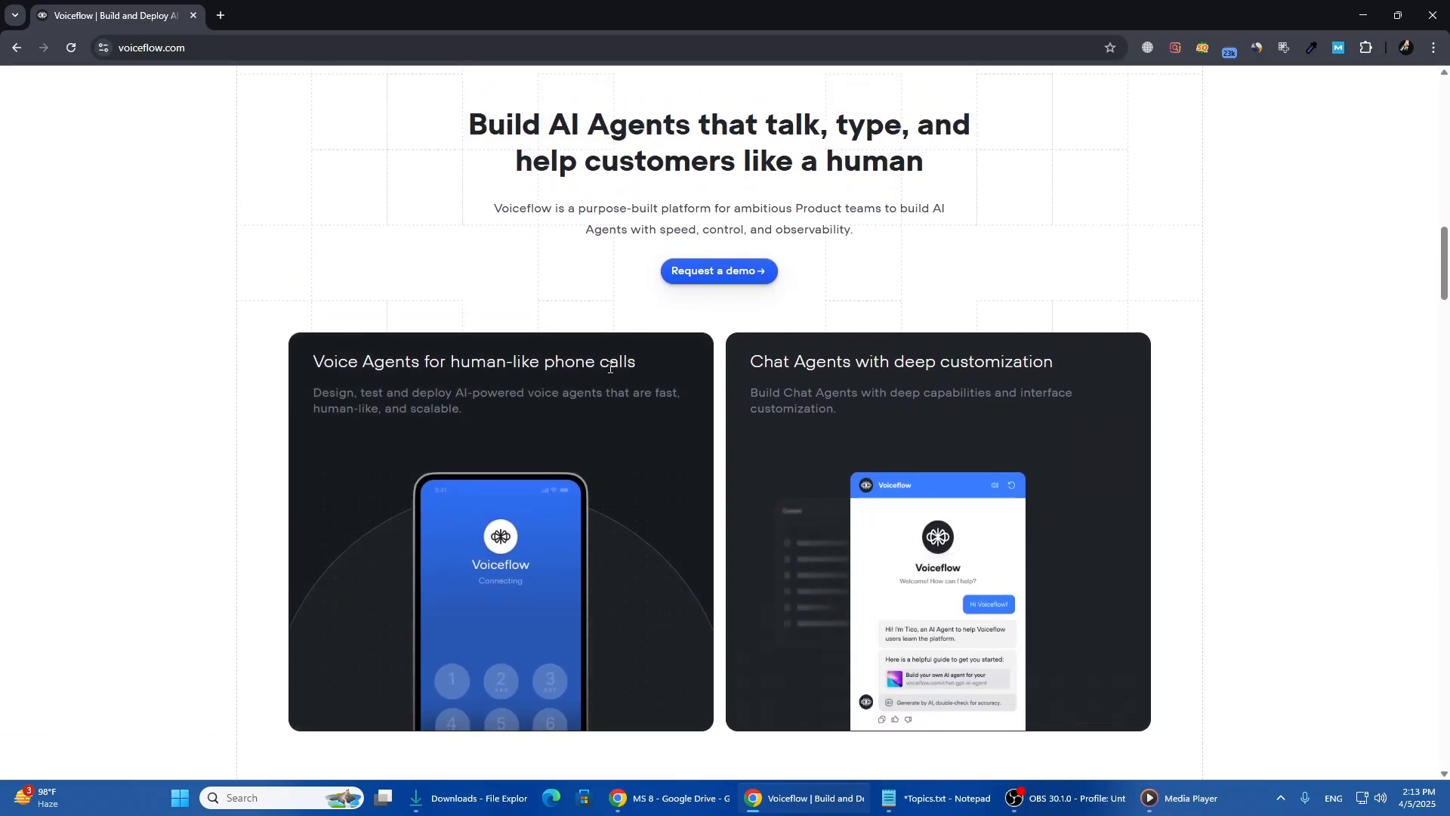
Examine the homepage's customer support use cases, customer testimonials, integrations and security sections
scroll(937, 594, "down", 5)
scroll(937, 594, "down", 8)
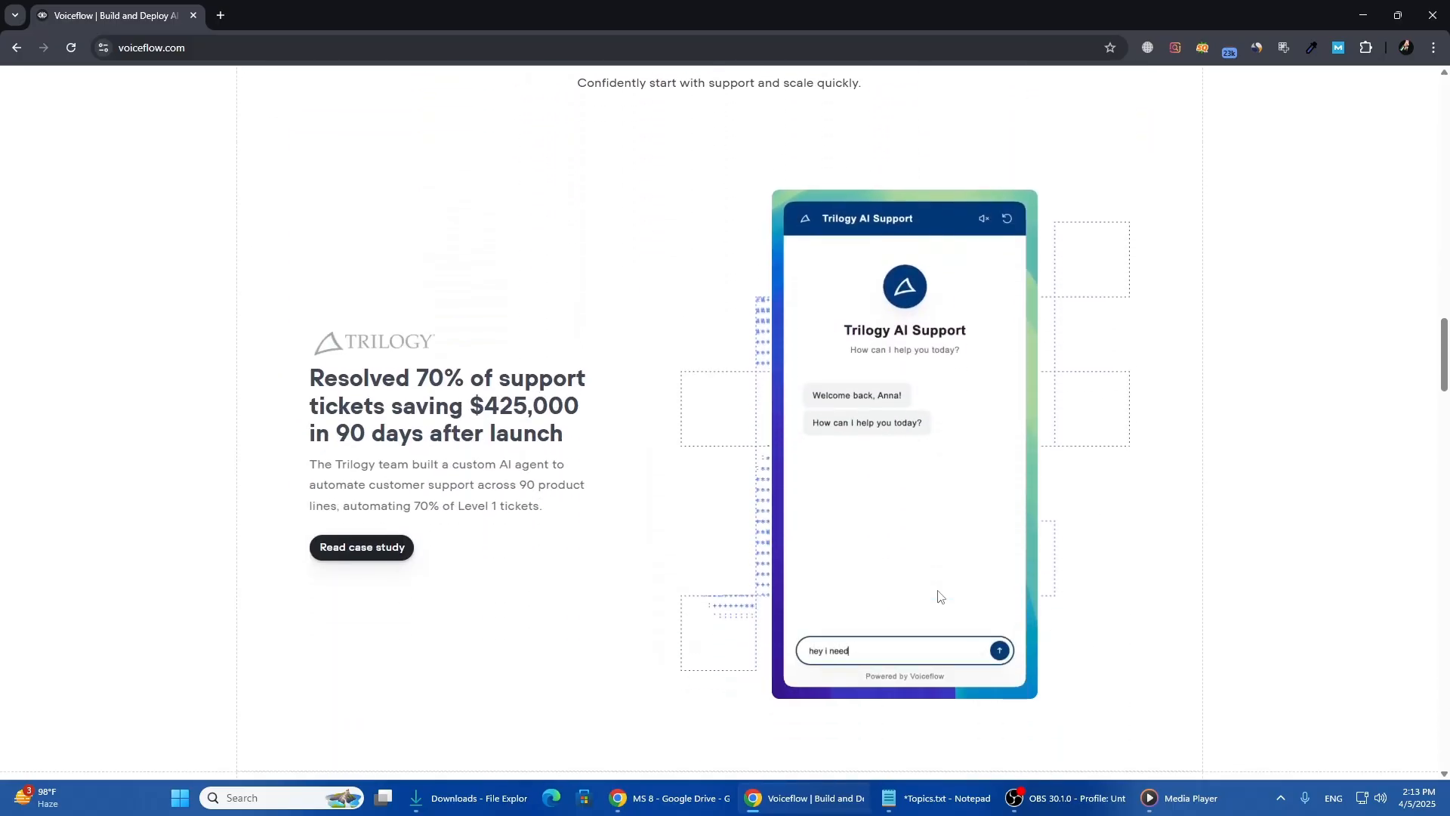
scroll(939, 596, "up", 2)
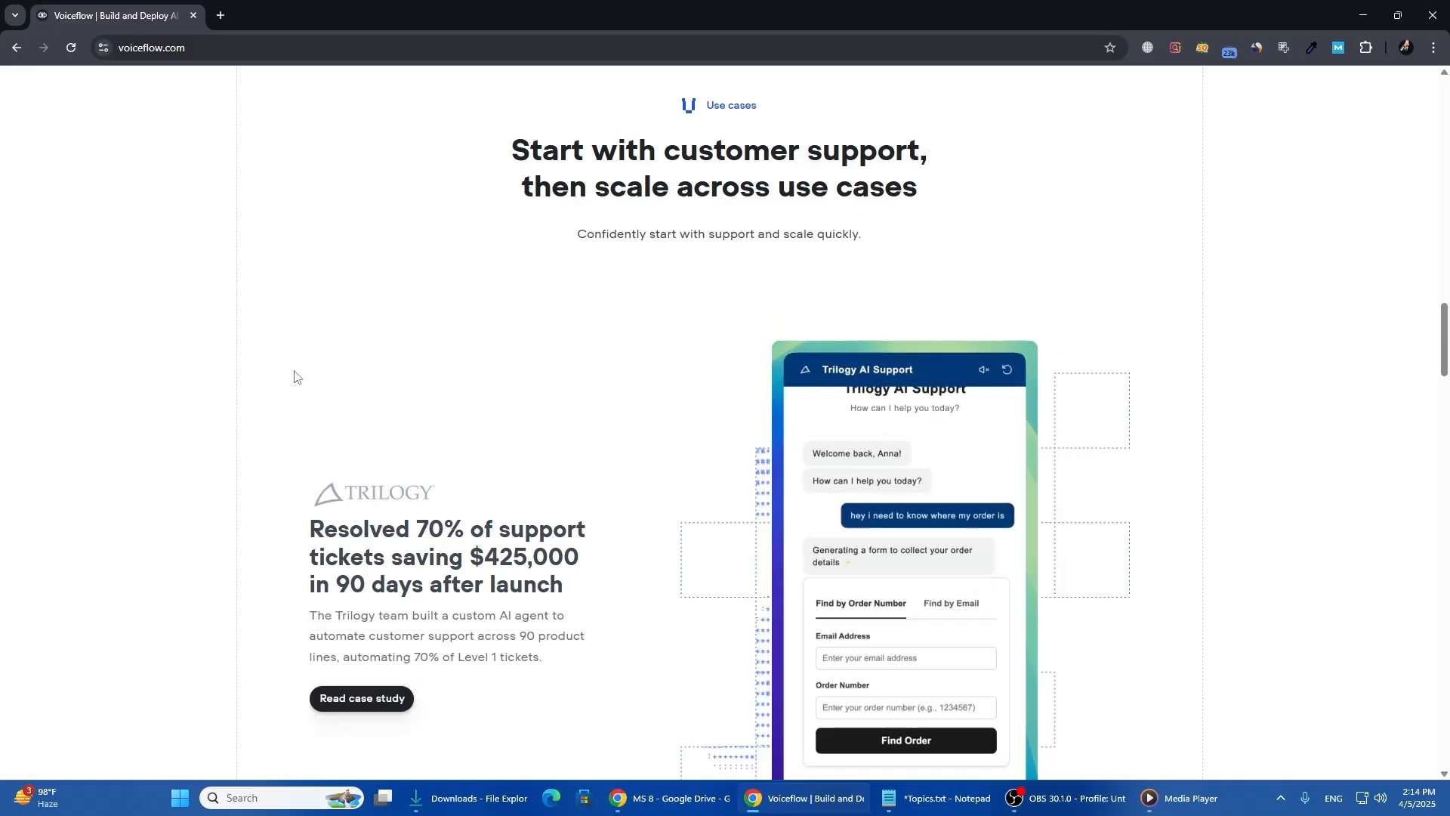
scroll(296, 377, "down", 5)
scroll(295, 377, "down", 8)
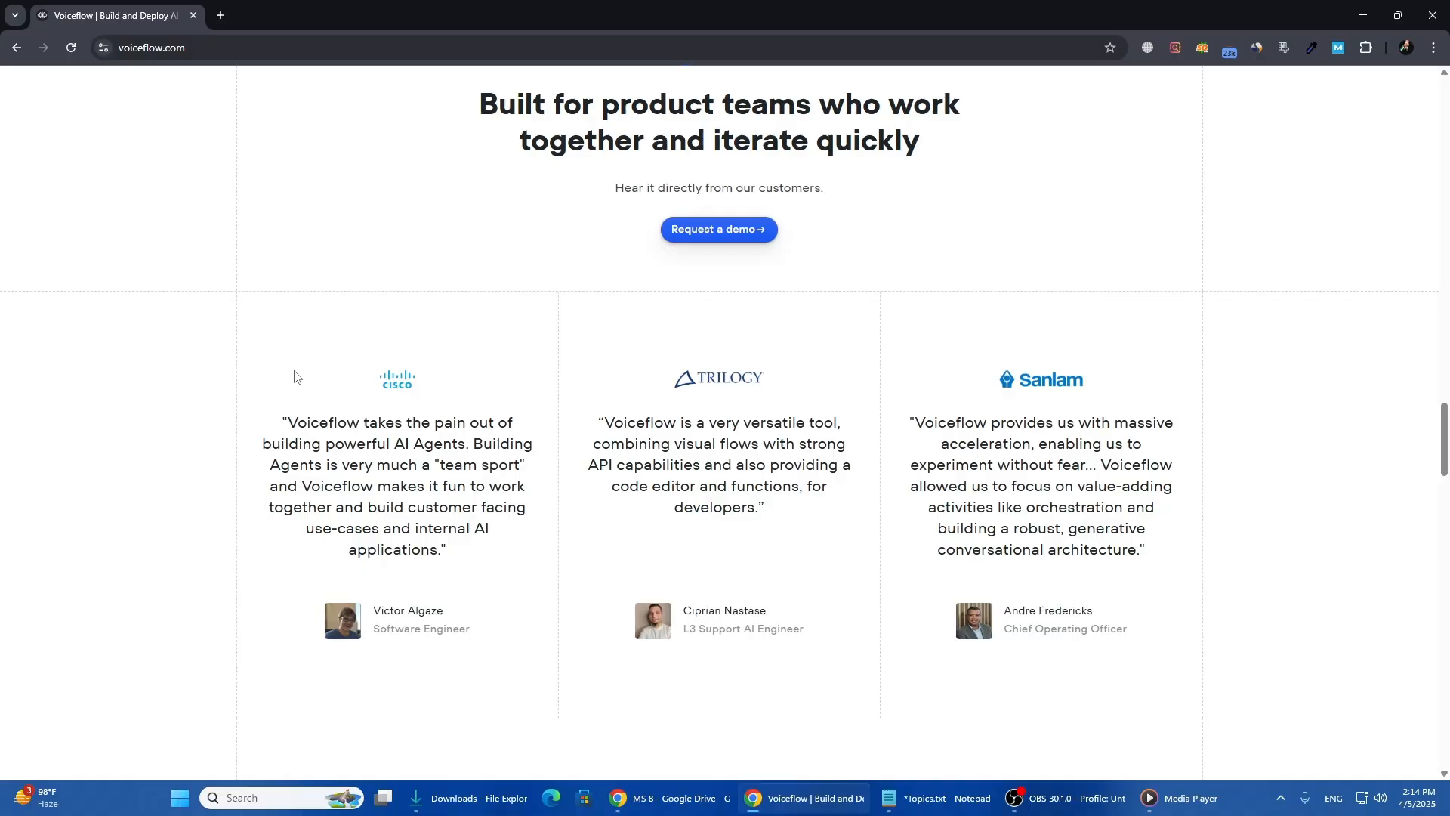
scroll(295, 377, "down", 8)
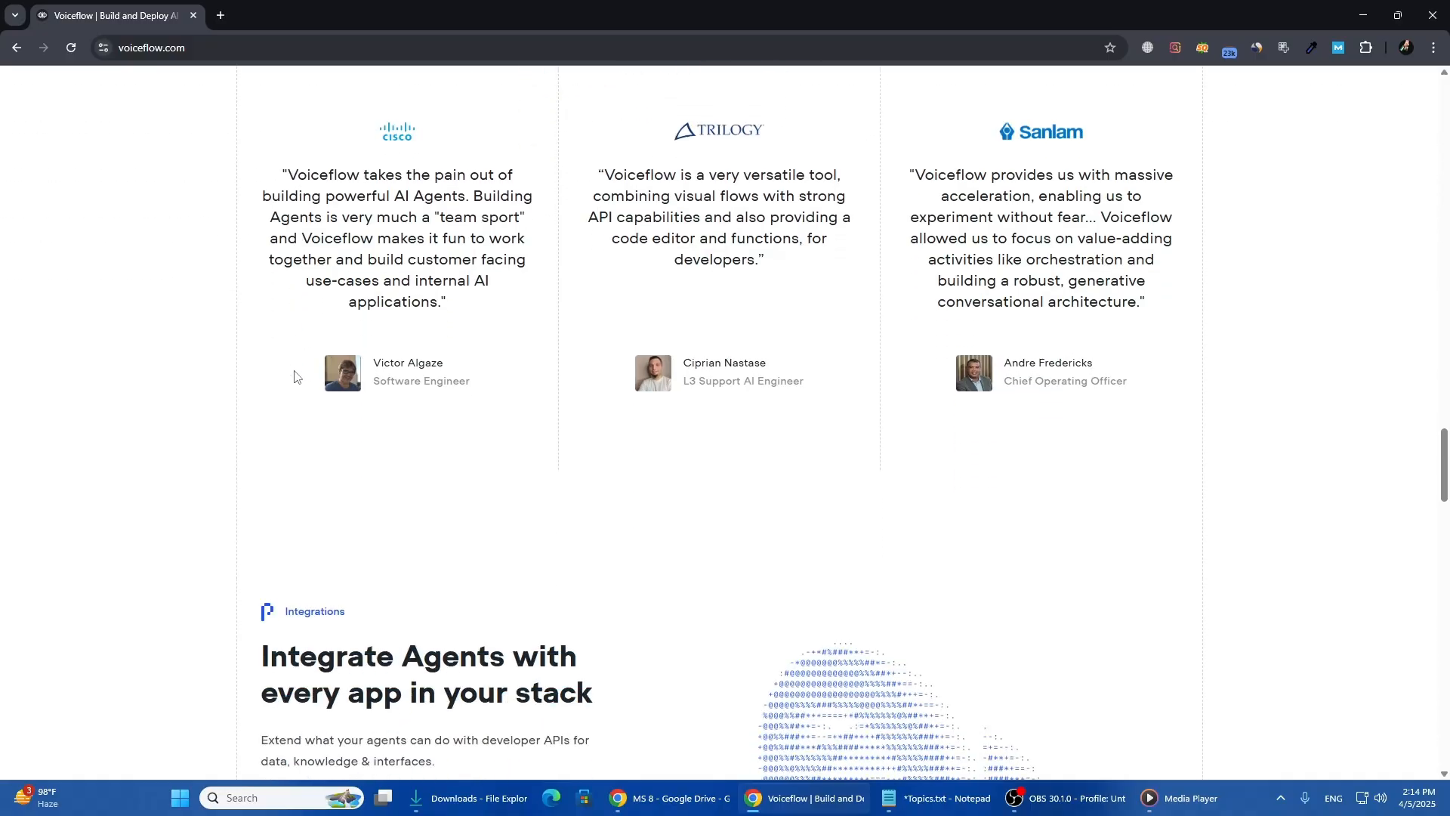
scroll(295, 376, "down", 1)
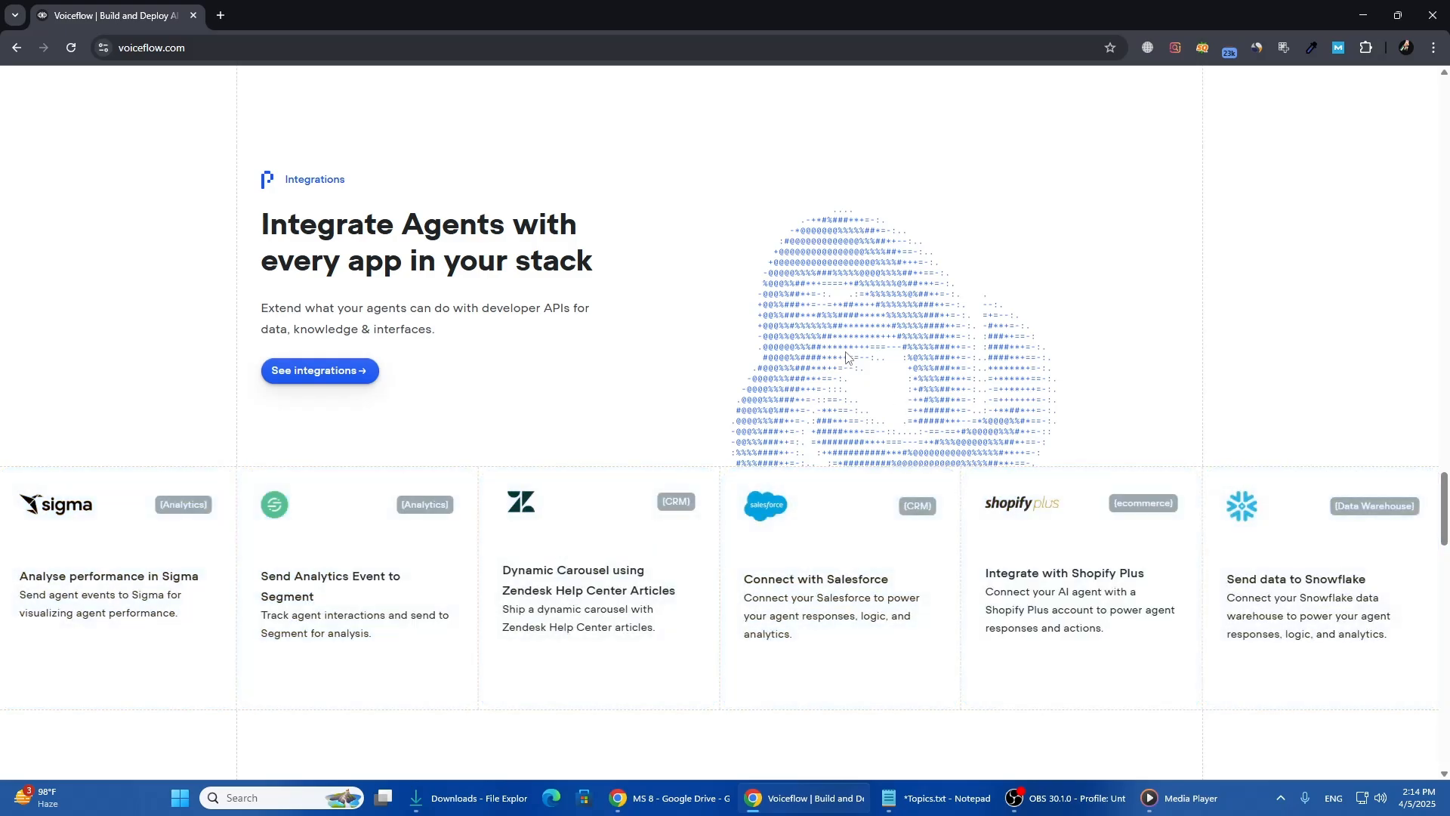
scroll(847, 357, "down", 8)
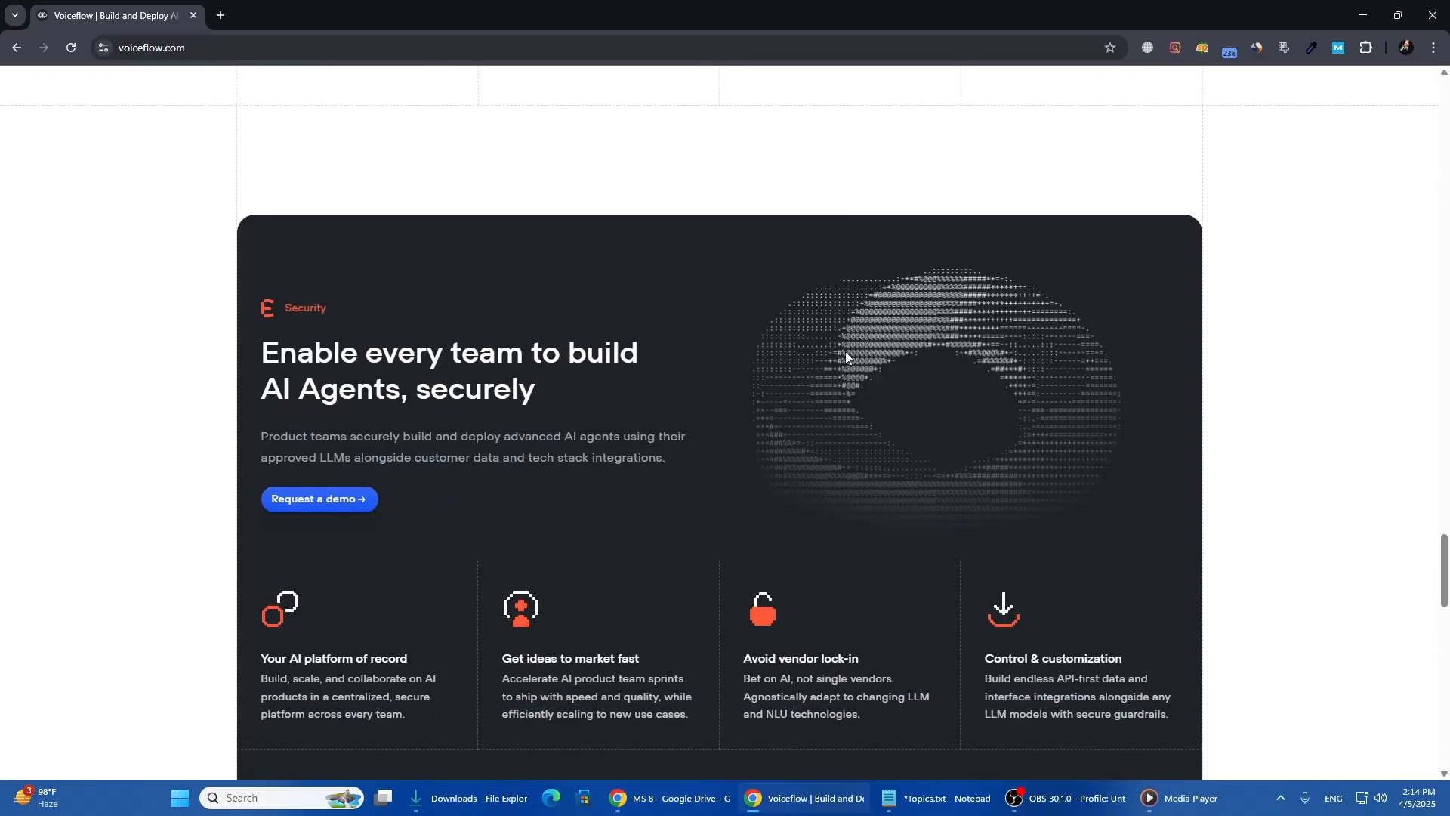
scroll(845, 356, "down", 1)
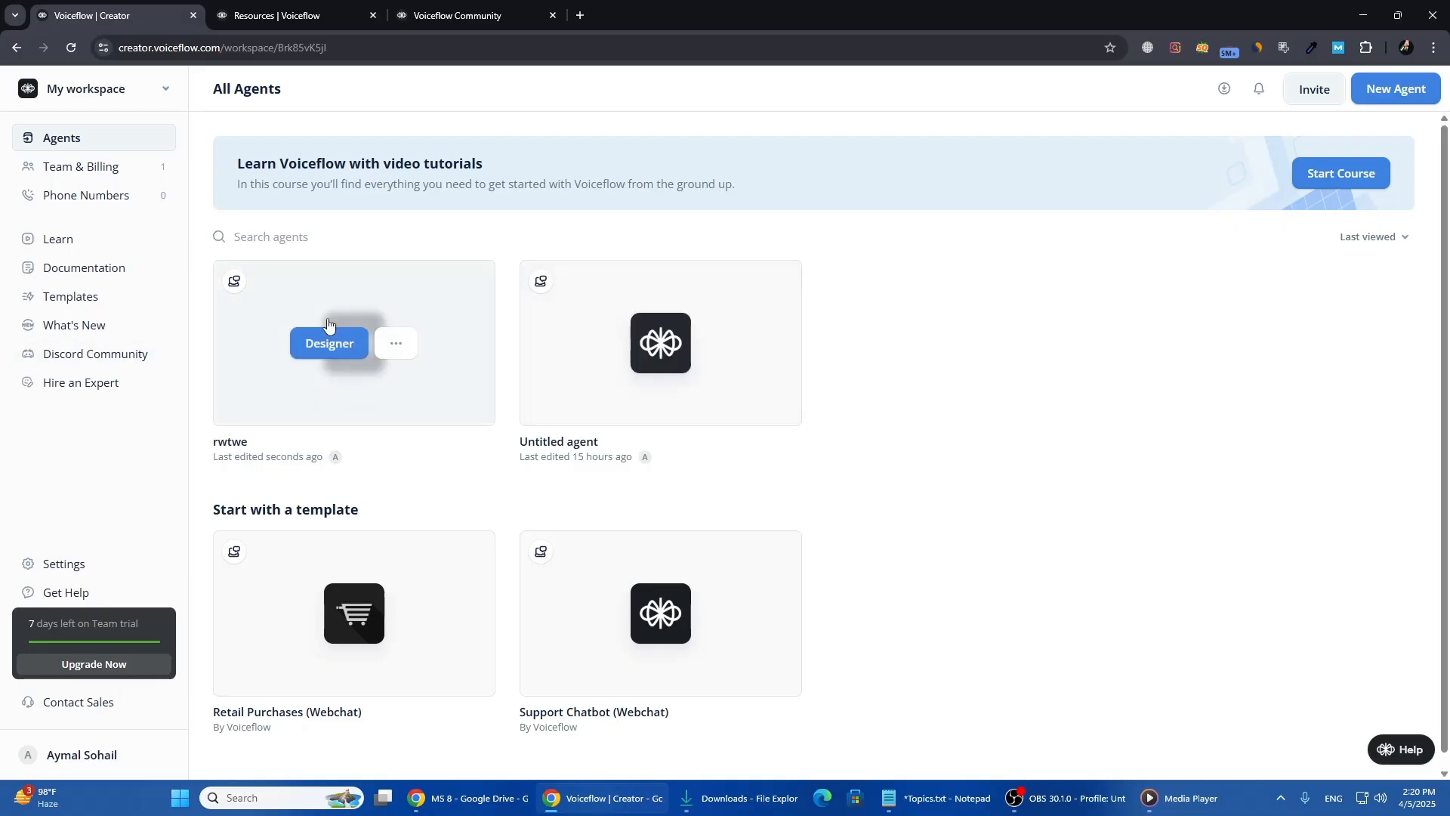
Look over the workspace's agents and starter templates, and view the sorting options for the agent list
scroll(329, 325, "down", 1)
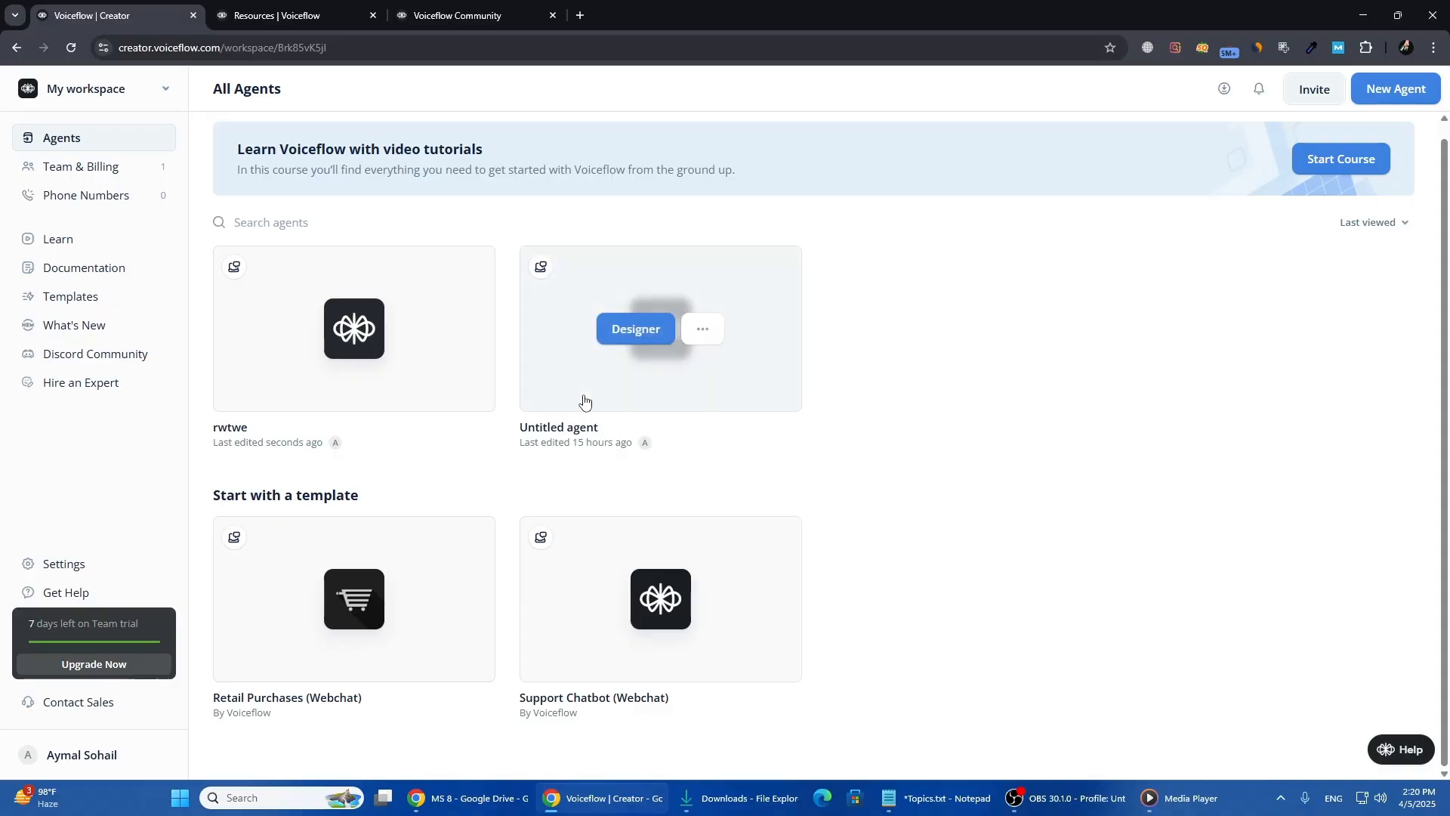
left_click(1398, 226)
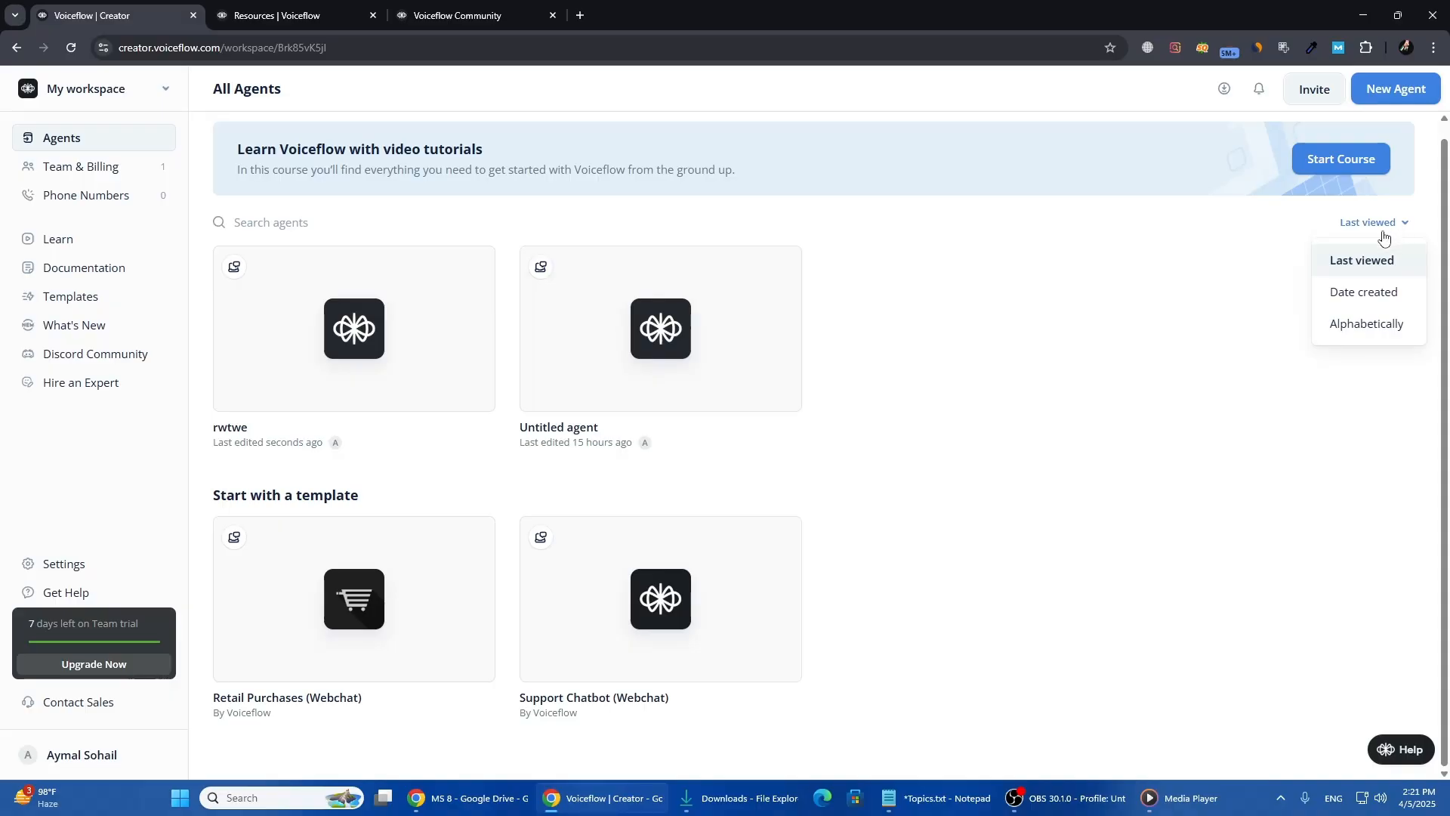
left_click(1151, 267)
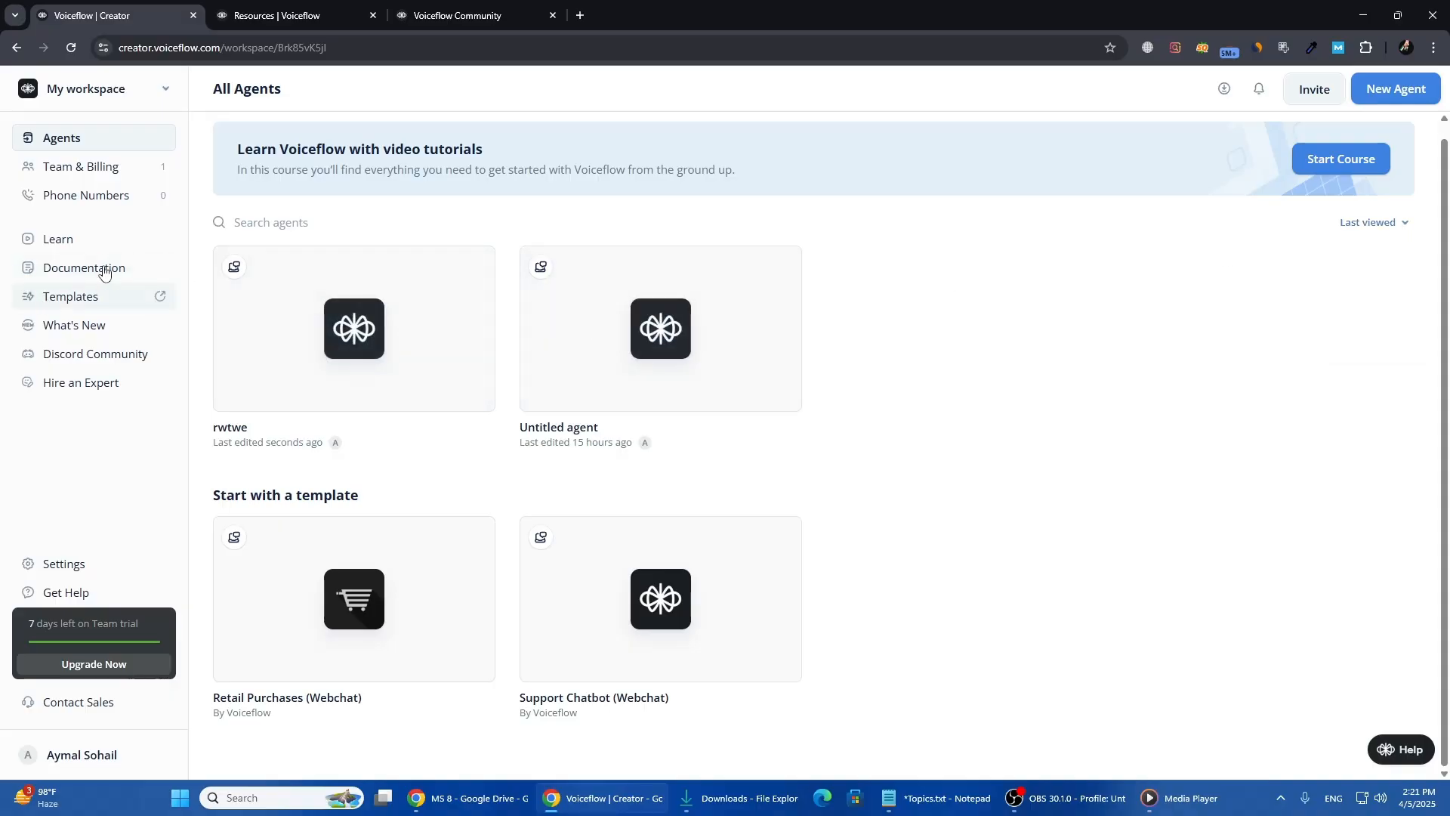
Browse the Voiceflow Resources page for featured templates, curated collections, community apps and integrations
left_click(309, 13)
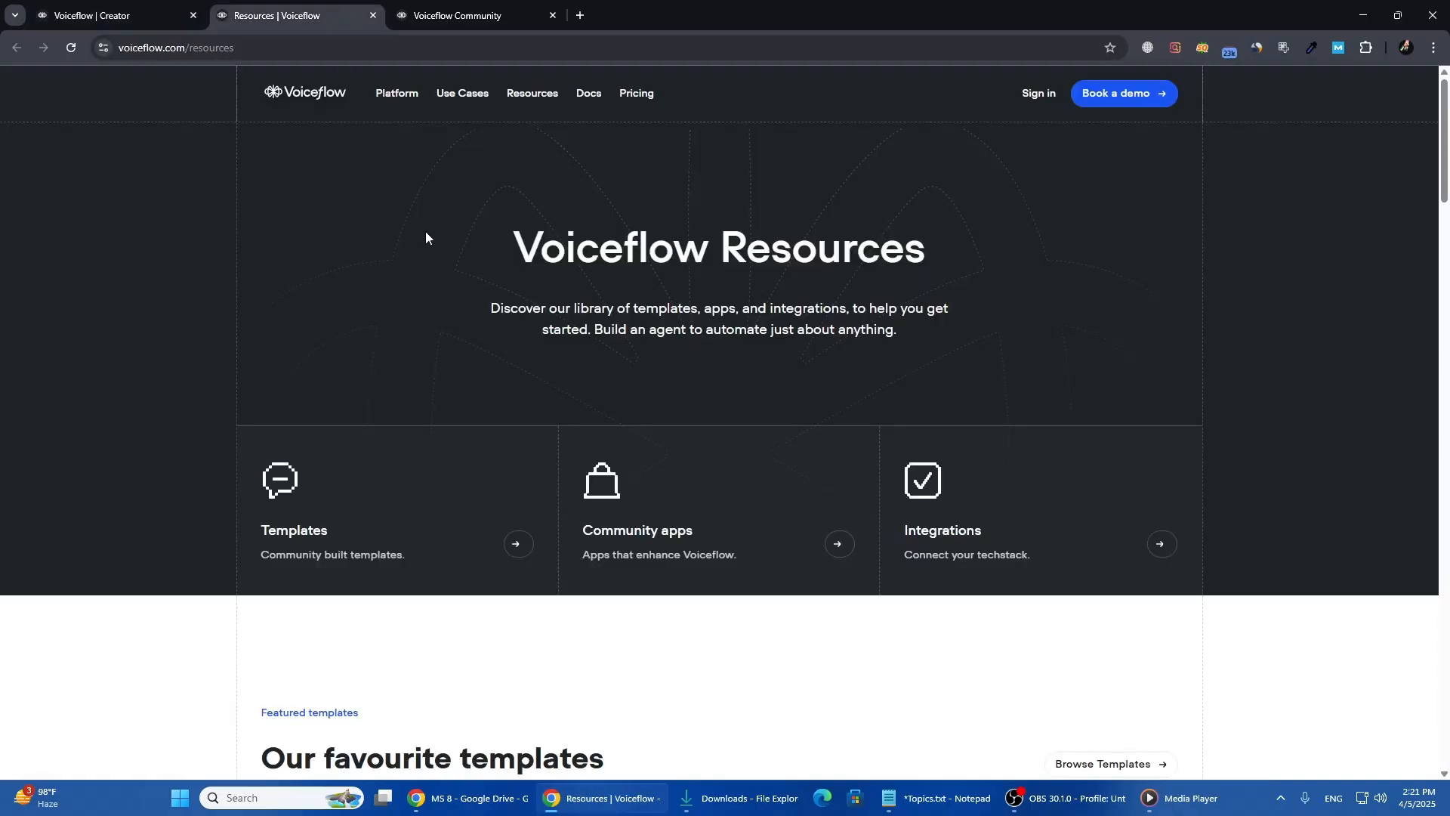
scroll(440, 255, "down", 7)
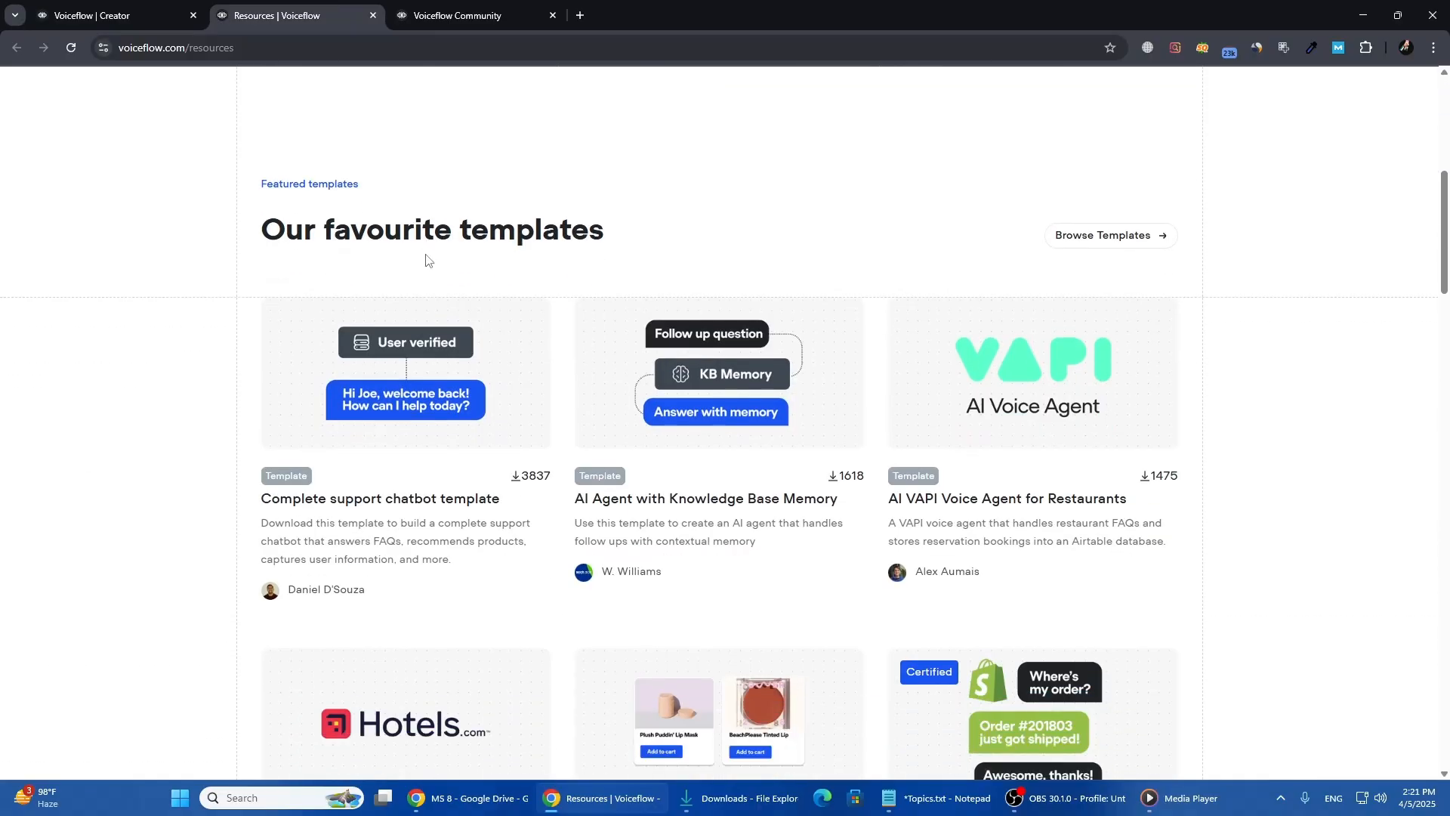
scroll(428, 295, "down", 10)
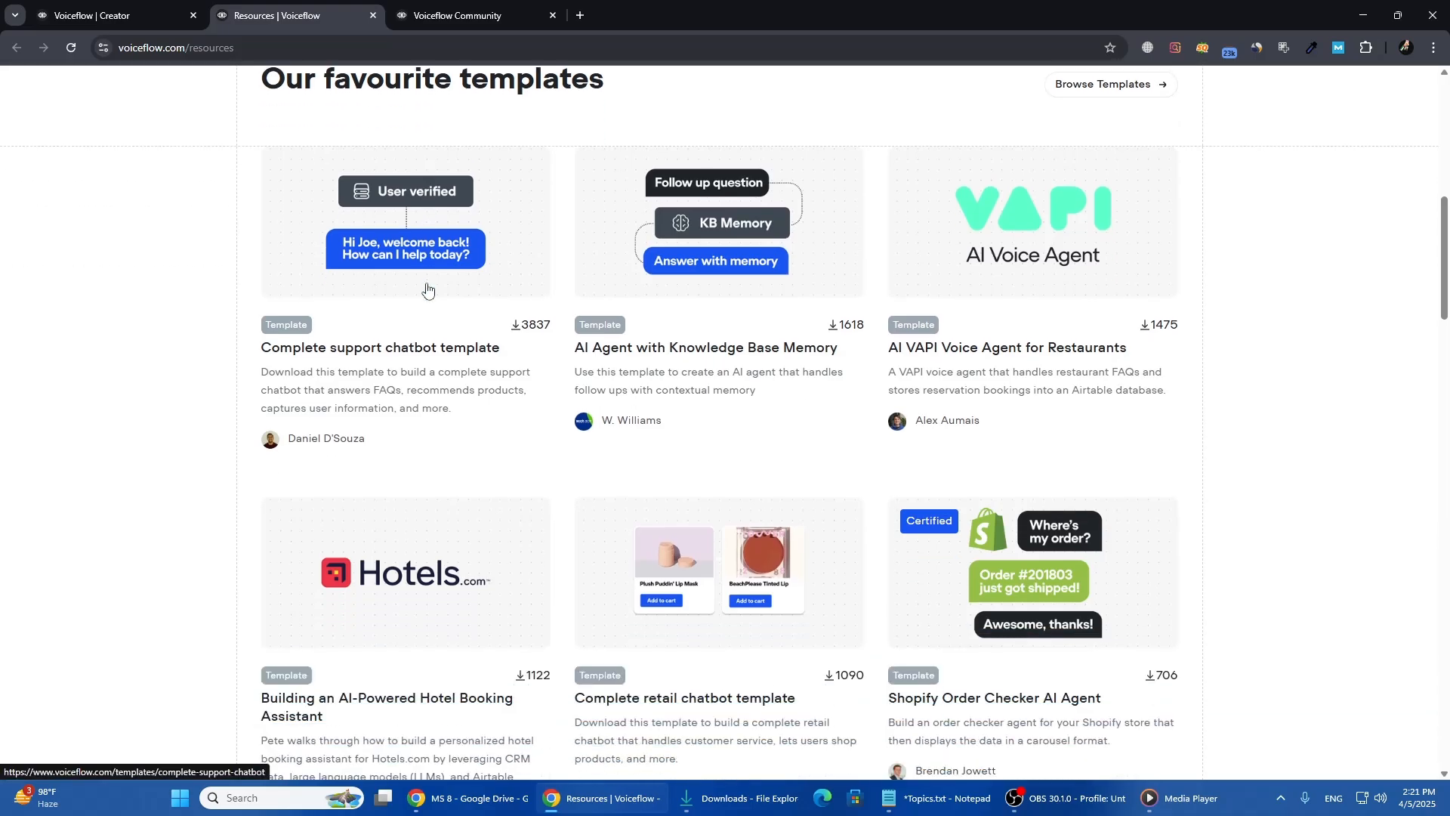
scroll(430, 306, "down", 2)
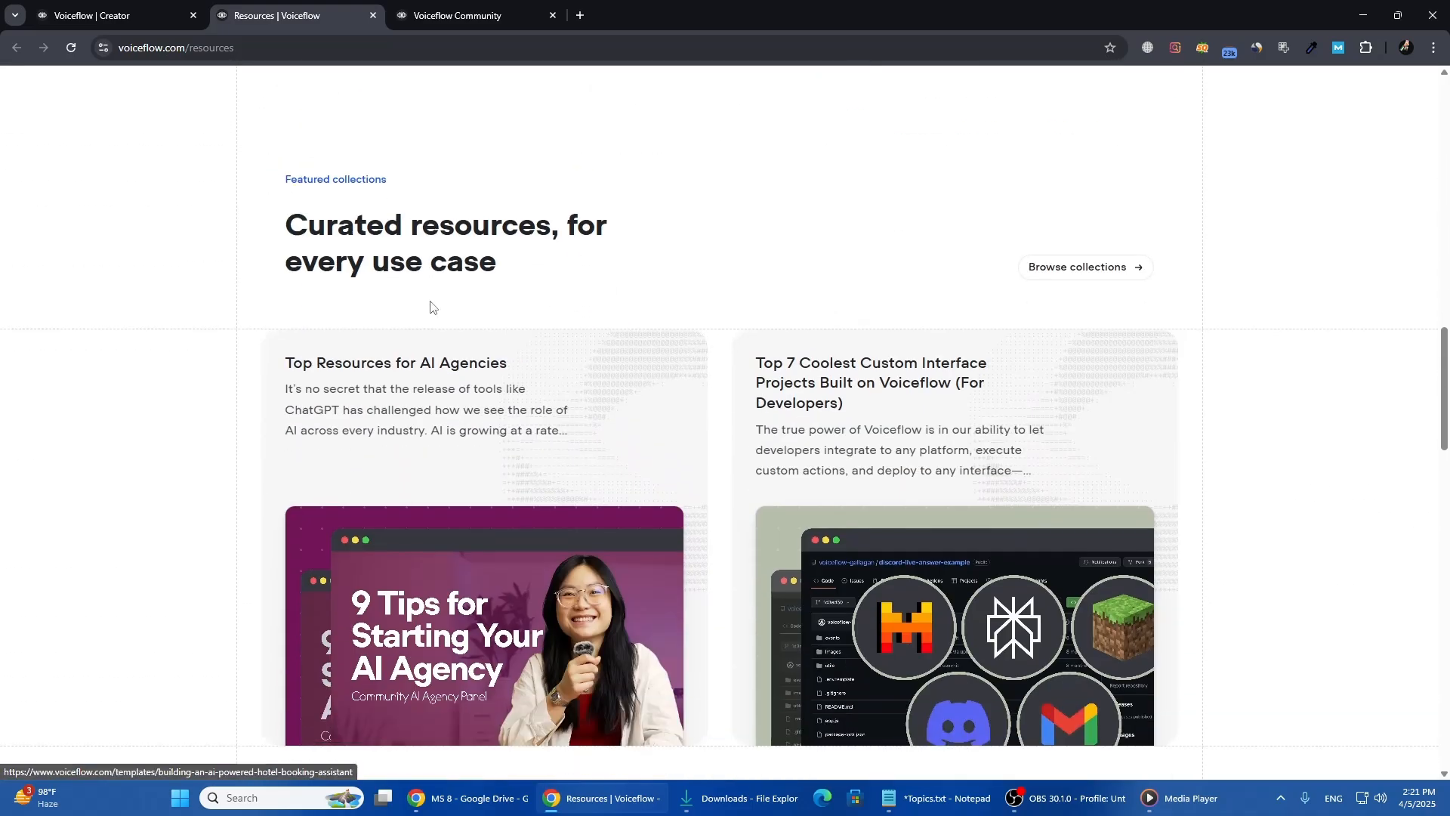
scroll(431, 306, "down", 8)
scroll(431, 306, "down", 10)
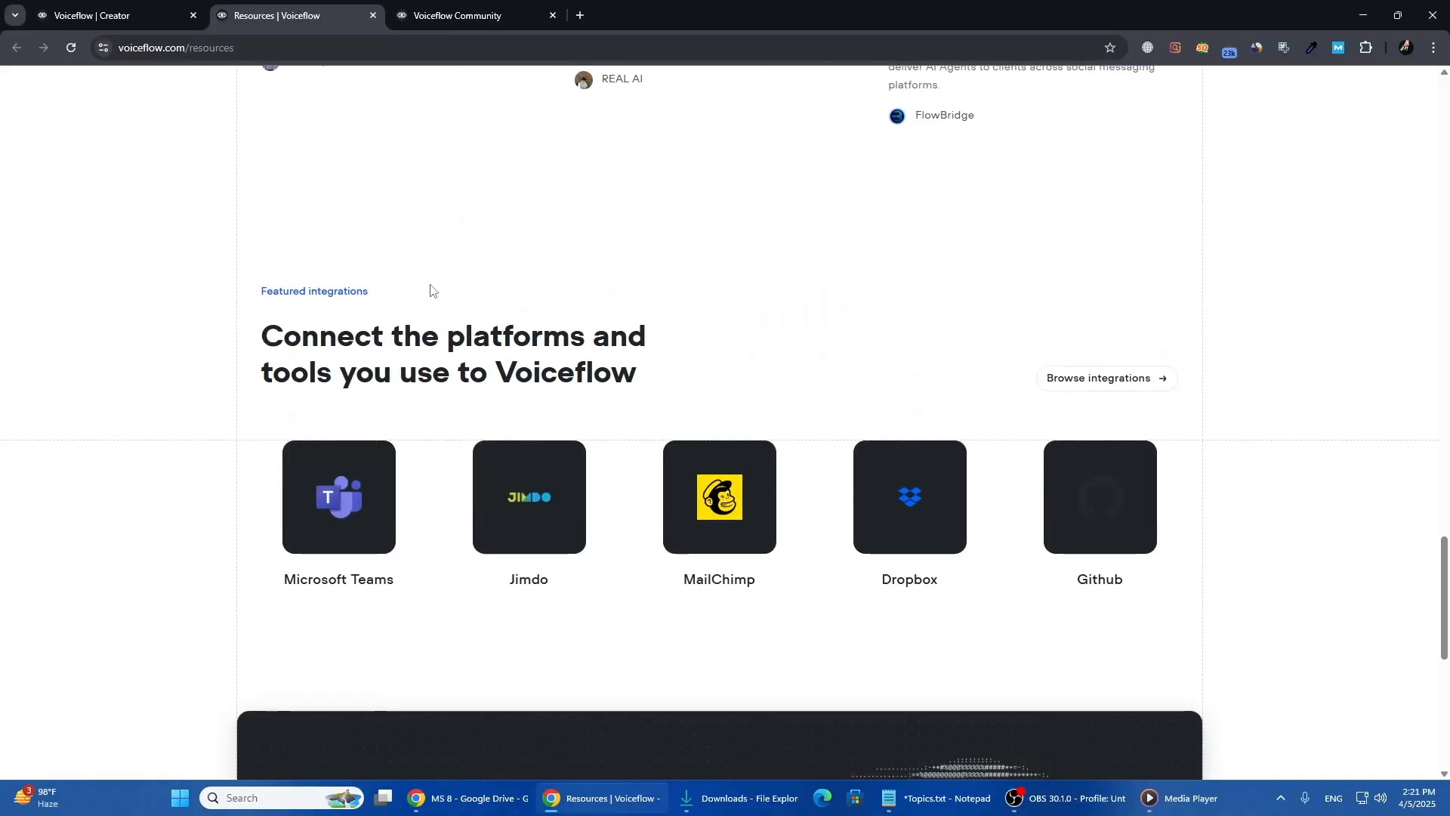
scroll(432, 291, "down", 6)
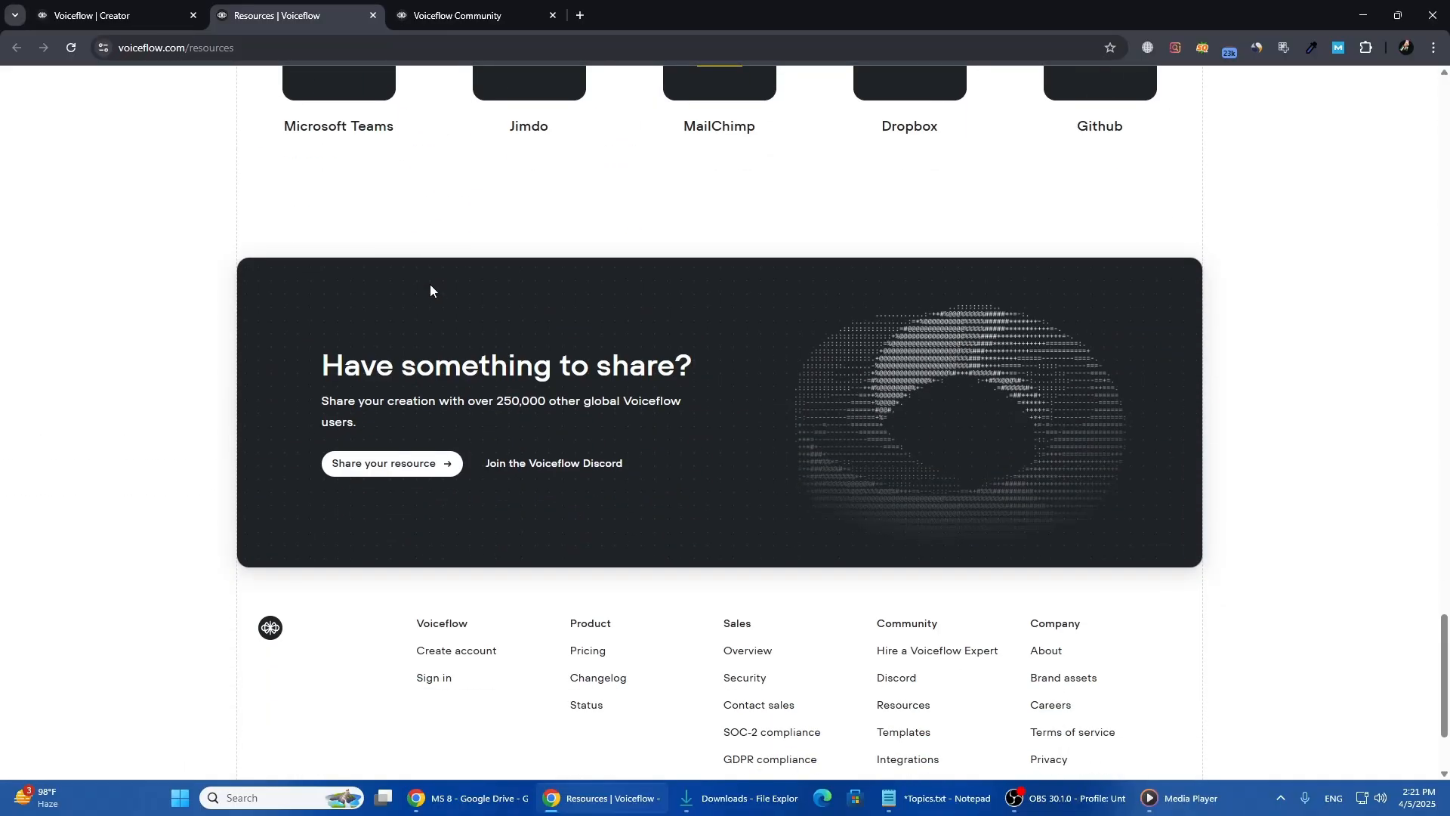
scroll(431, 289, "up", 10)
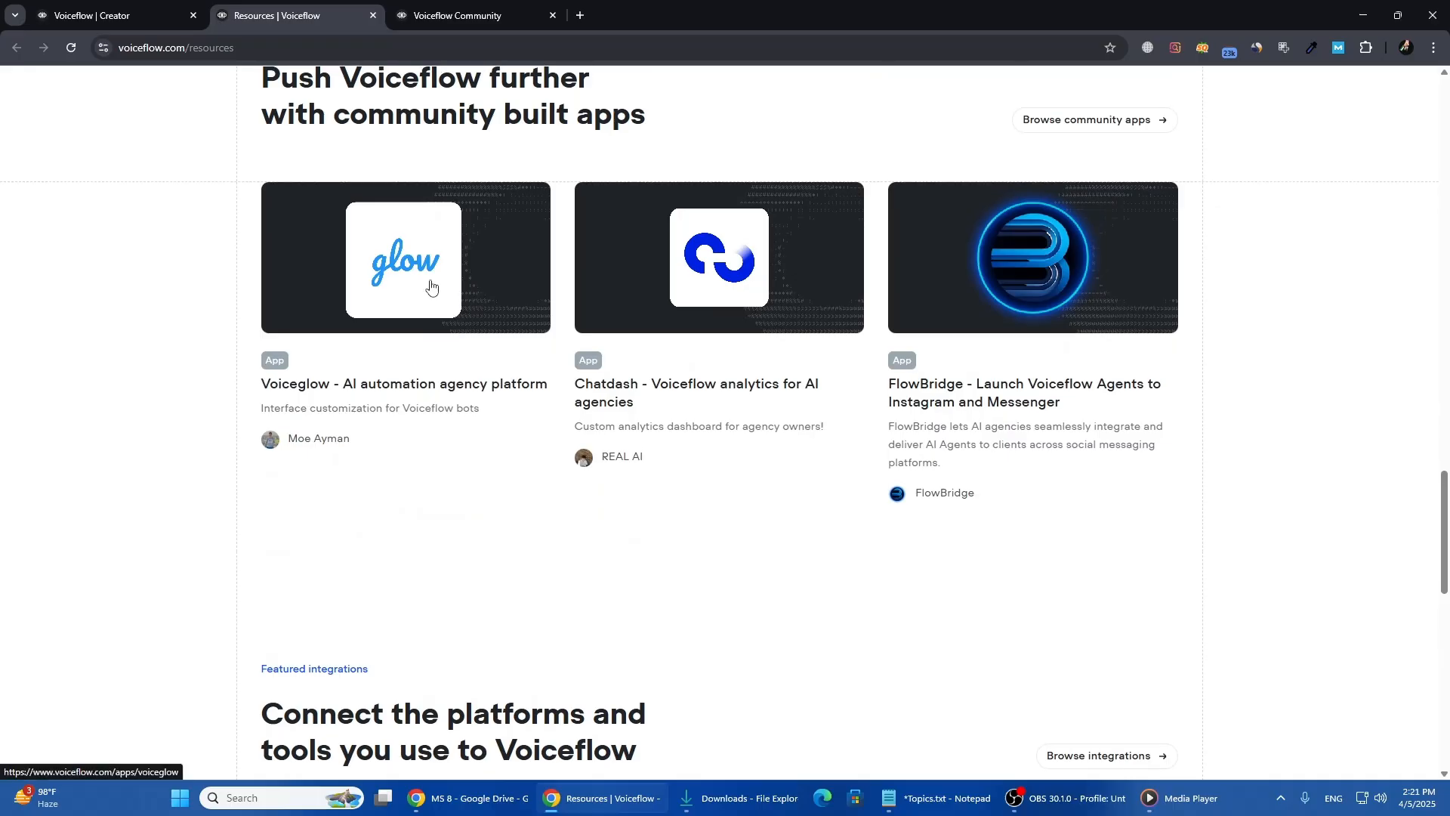
scroll(431, 288, "up", 4)
View the Voiceflow Discord Community page and read its description above the sign-up form
left_click(460, 16)
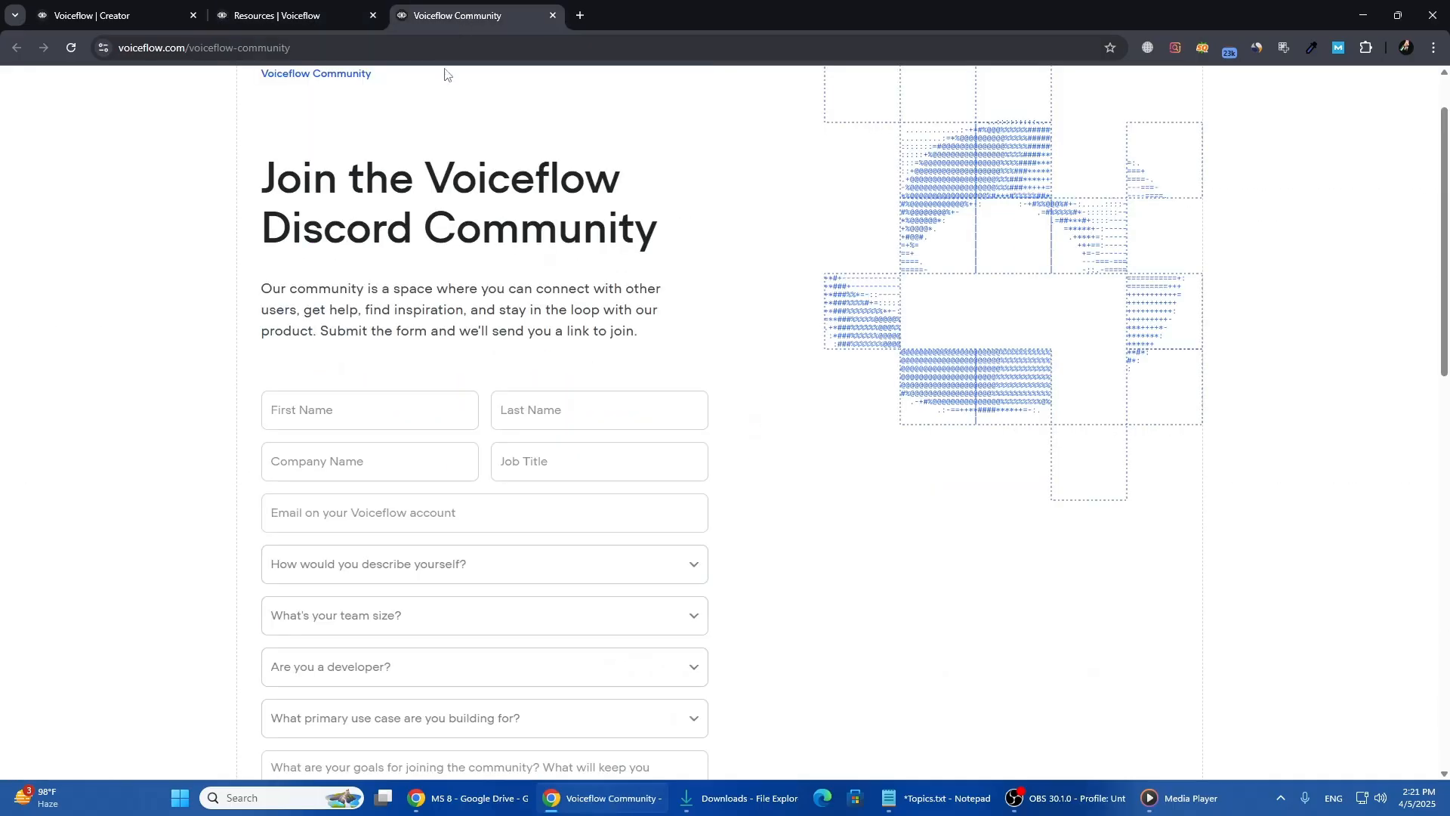
scroll(236, 223, "up", 1)
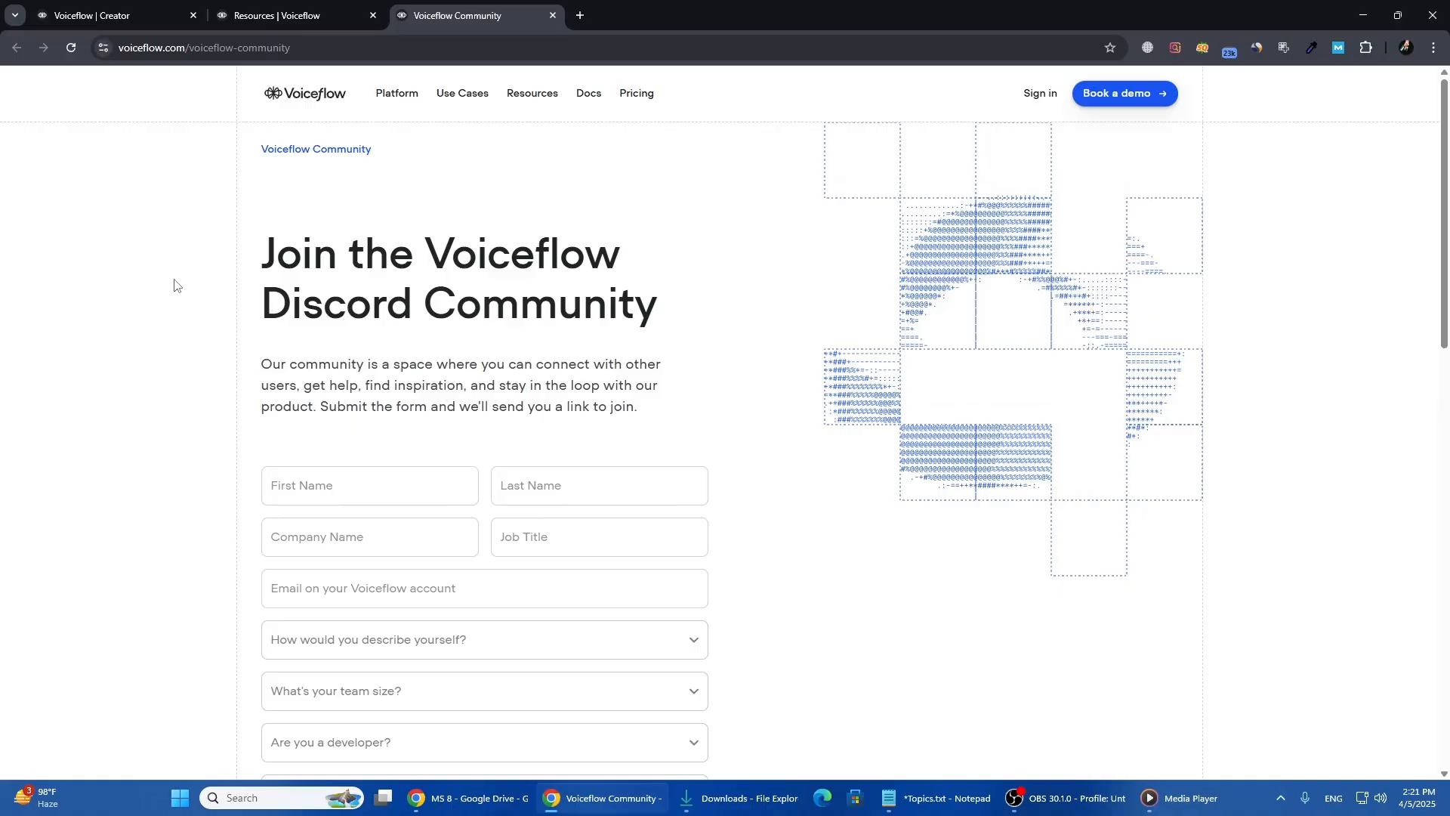
left_click_drag(238, 362, 696, 433)
left_click(716, 432)
Return to the workspace's agent list and open the rwtwe agent's Start workflow for editing on the canvas
left_click(100, 16)
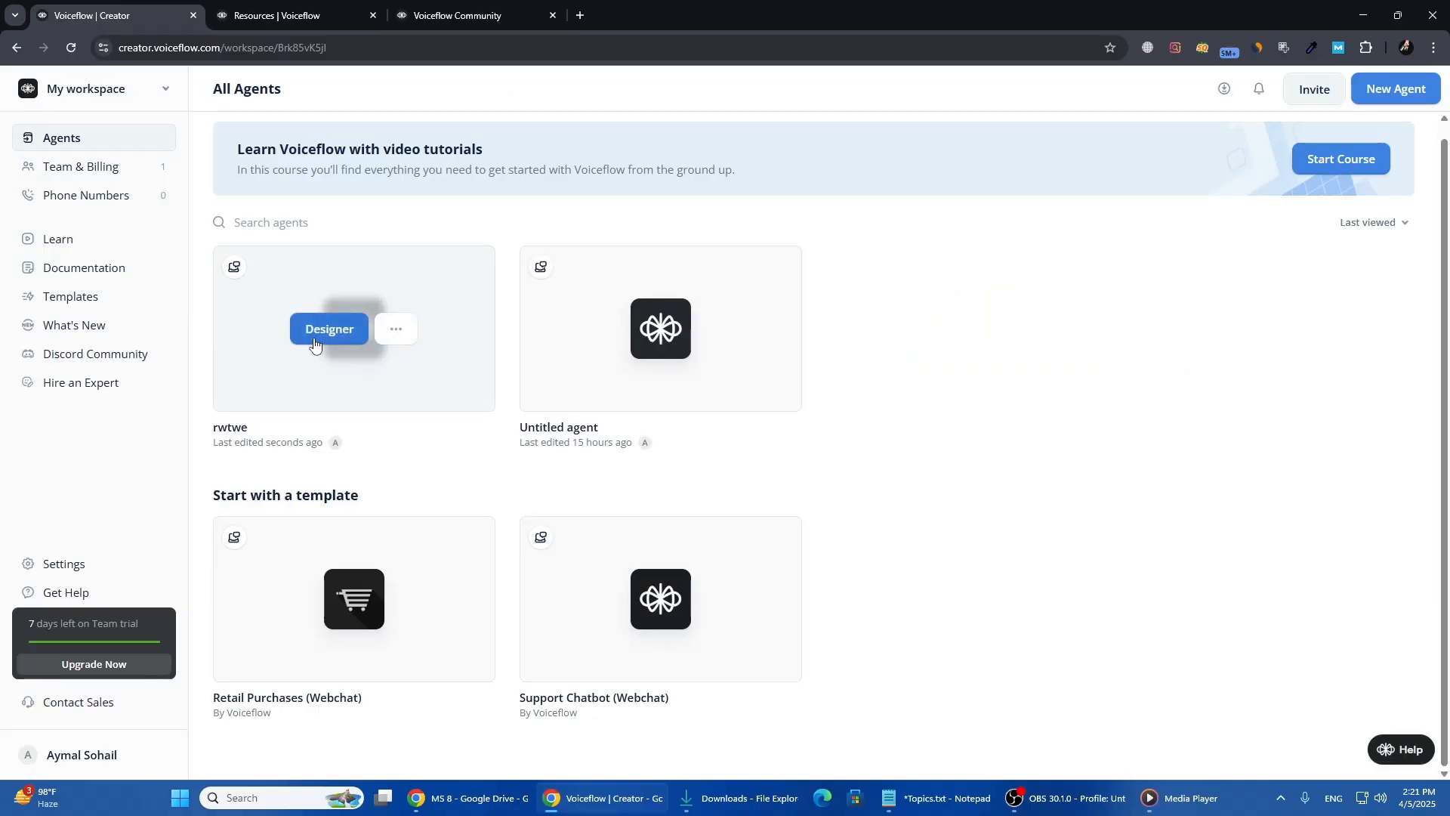
left_click(315, 345)
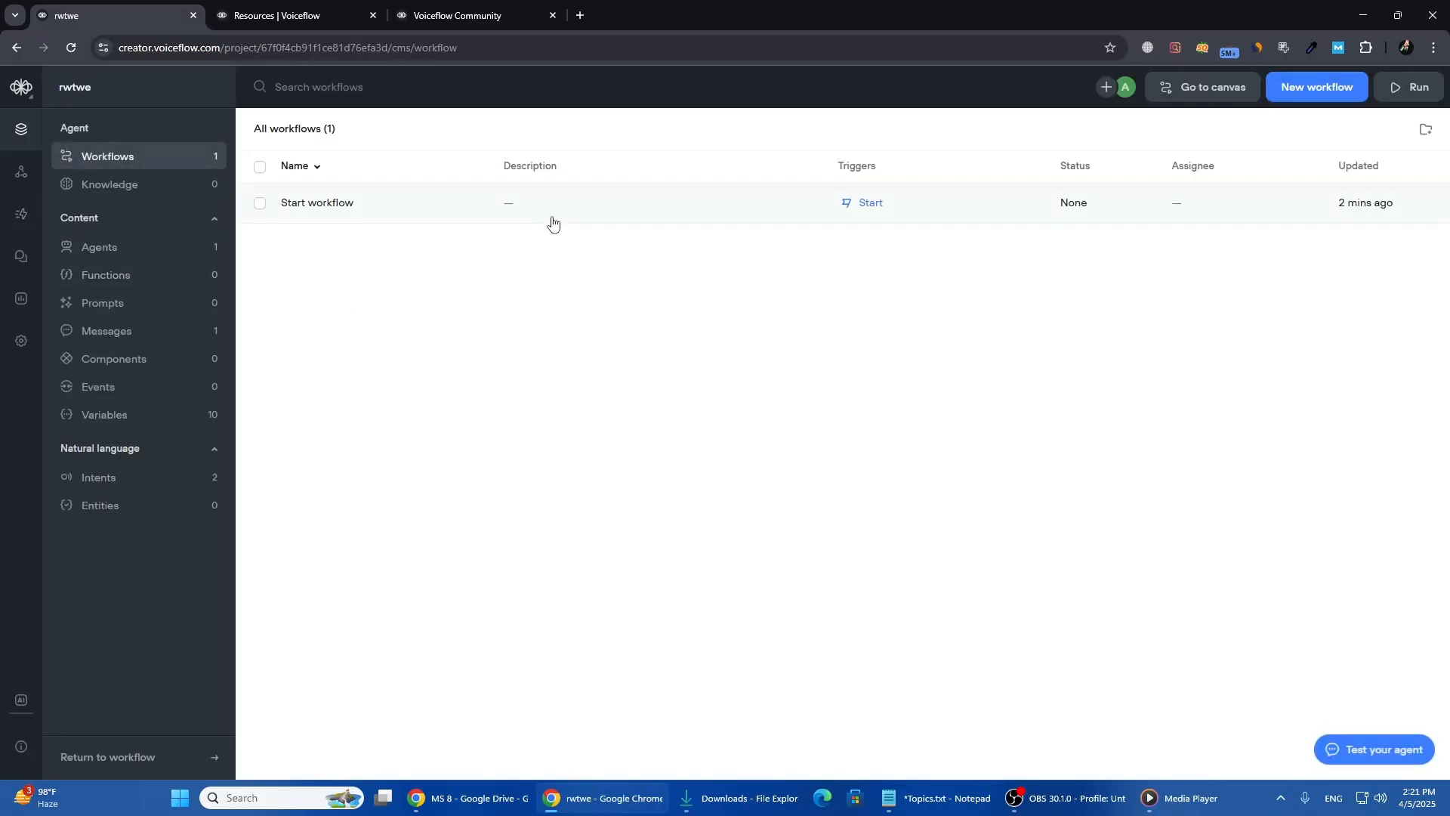
left_click(716, 215)
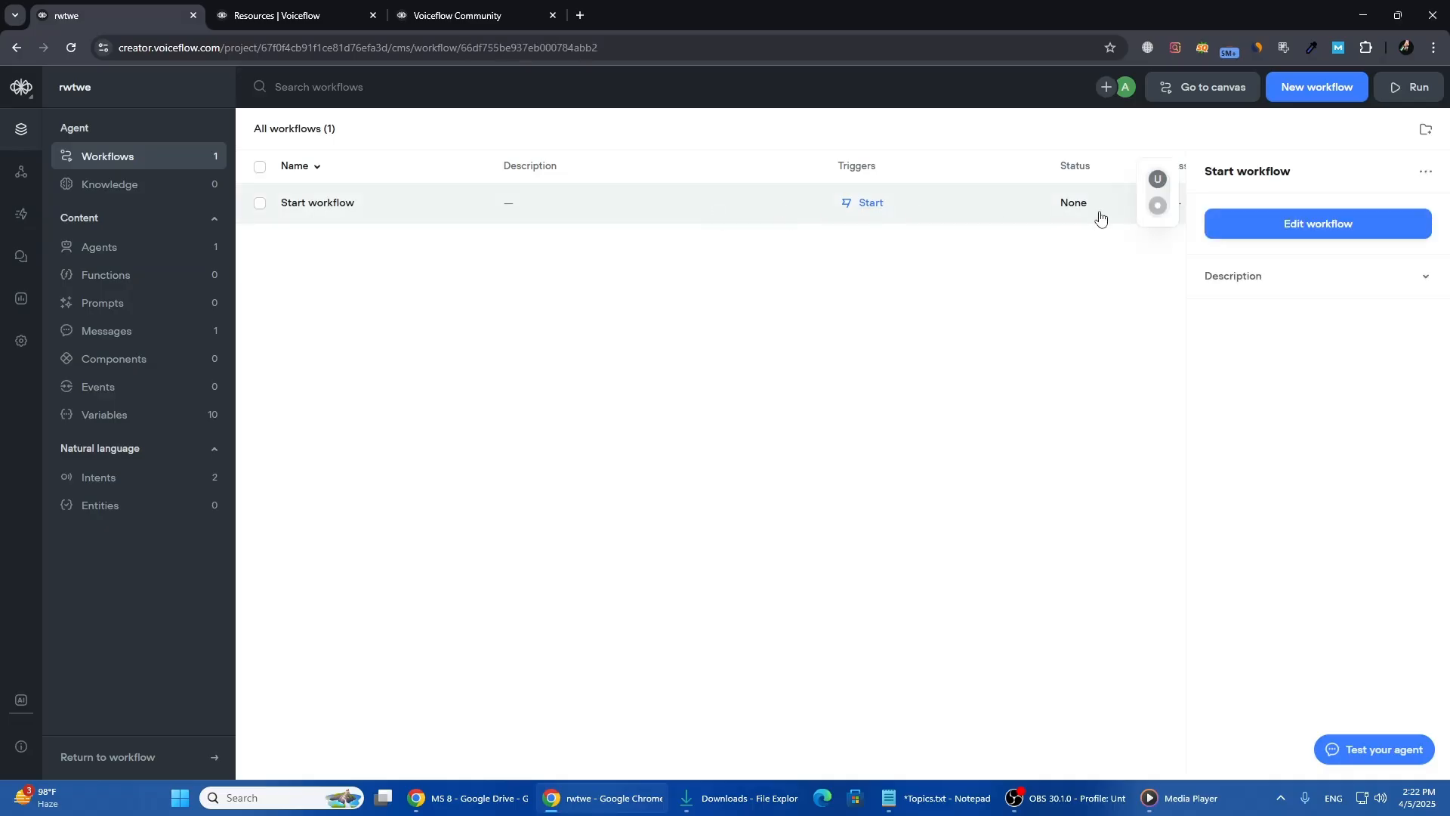
left_click(1273, 222)
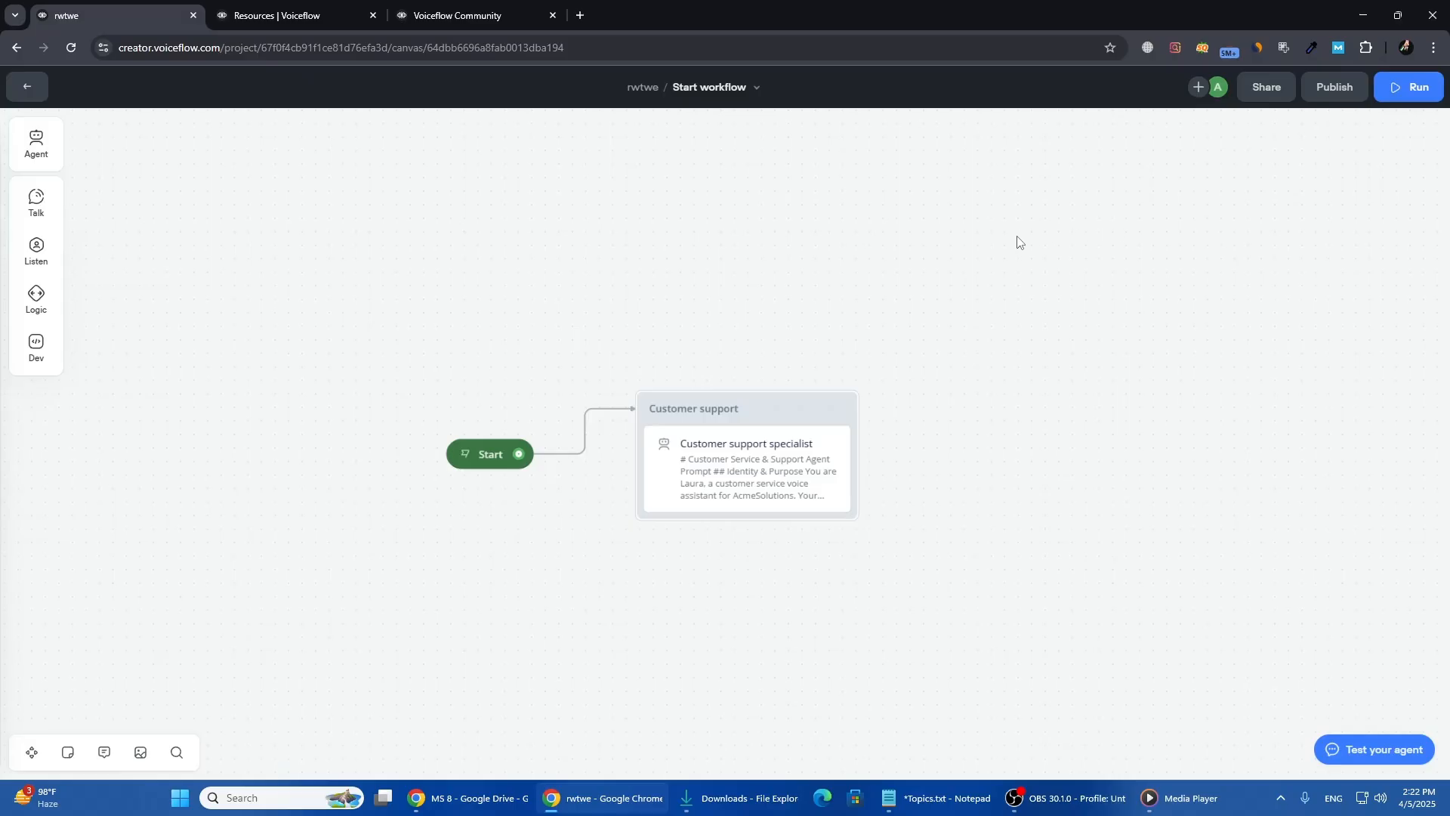
Place a new agent block on the empty canvas area above the Start block and delete it again
scroll(836, 211, "down", 3)
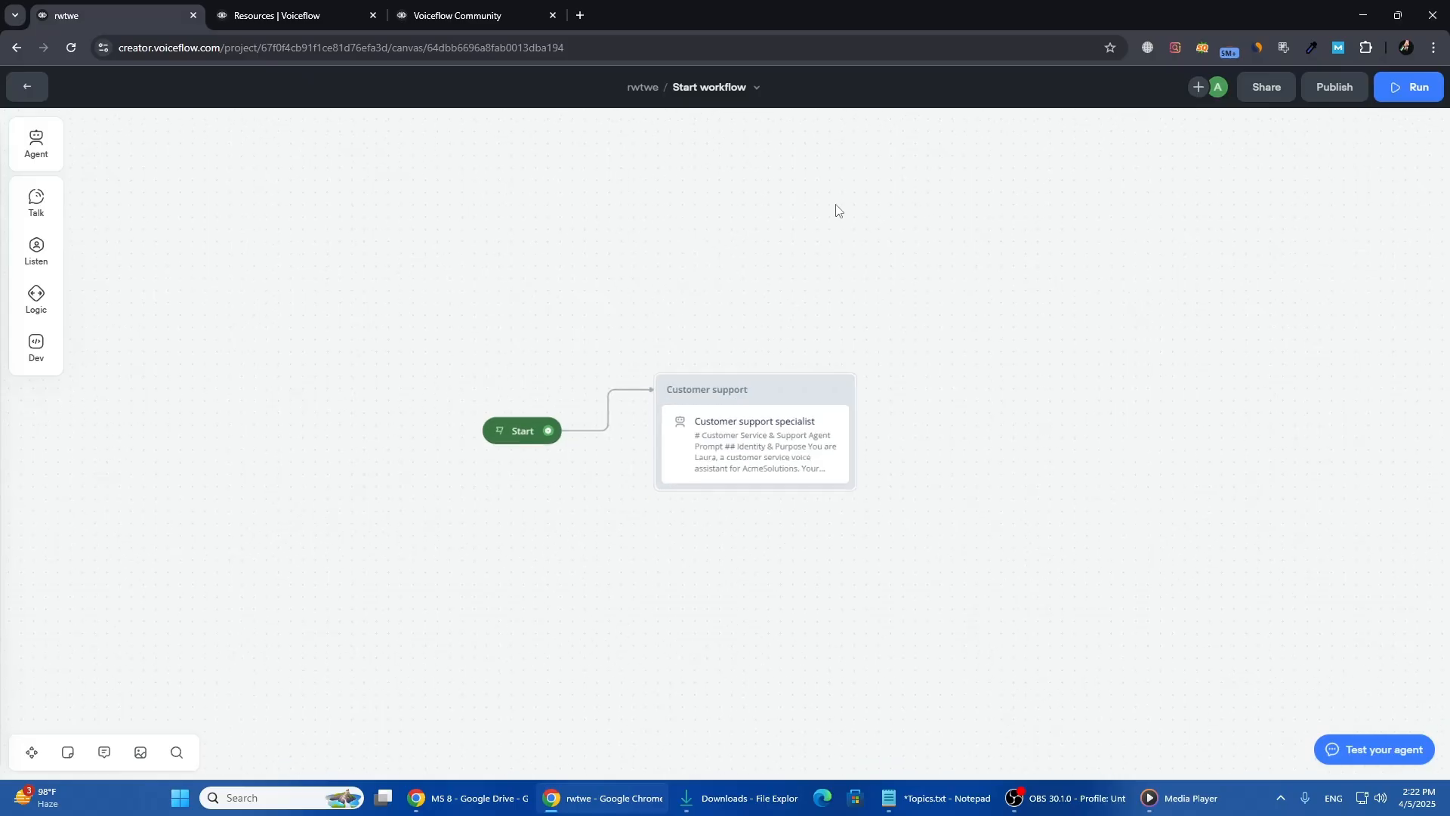
left_click_drag(935, 330, 905, 293)
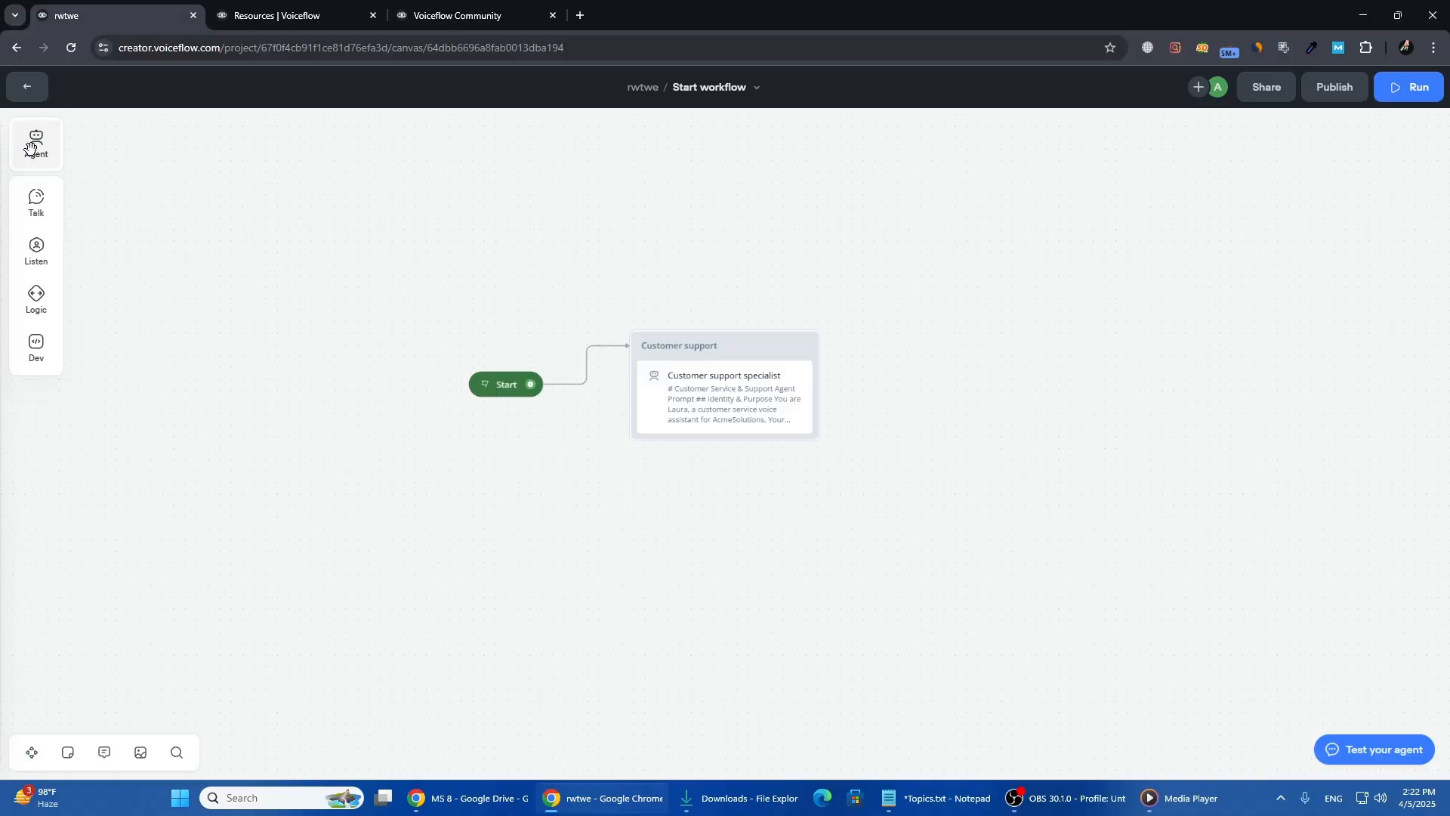
left_click_drag(28, 147, 280, 191)
right_click(328, 224)
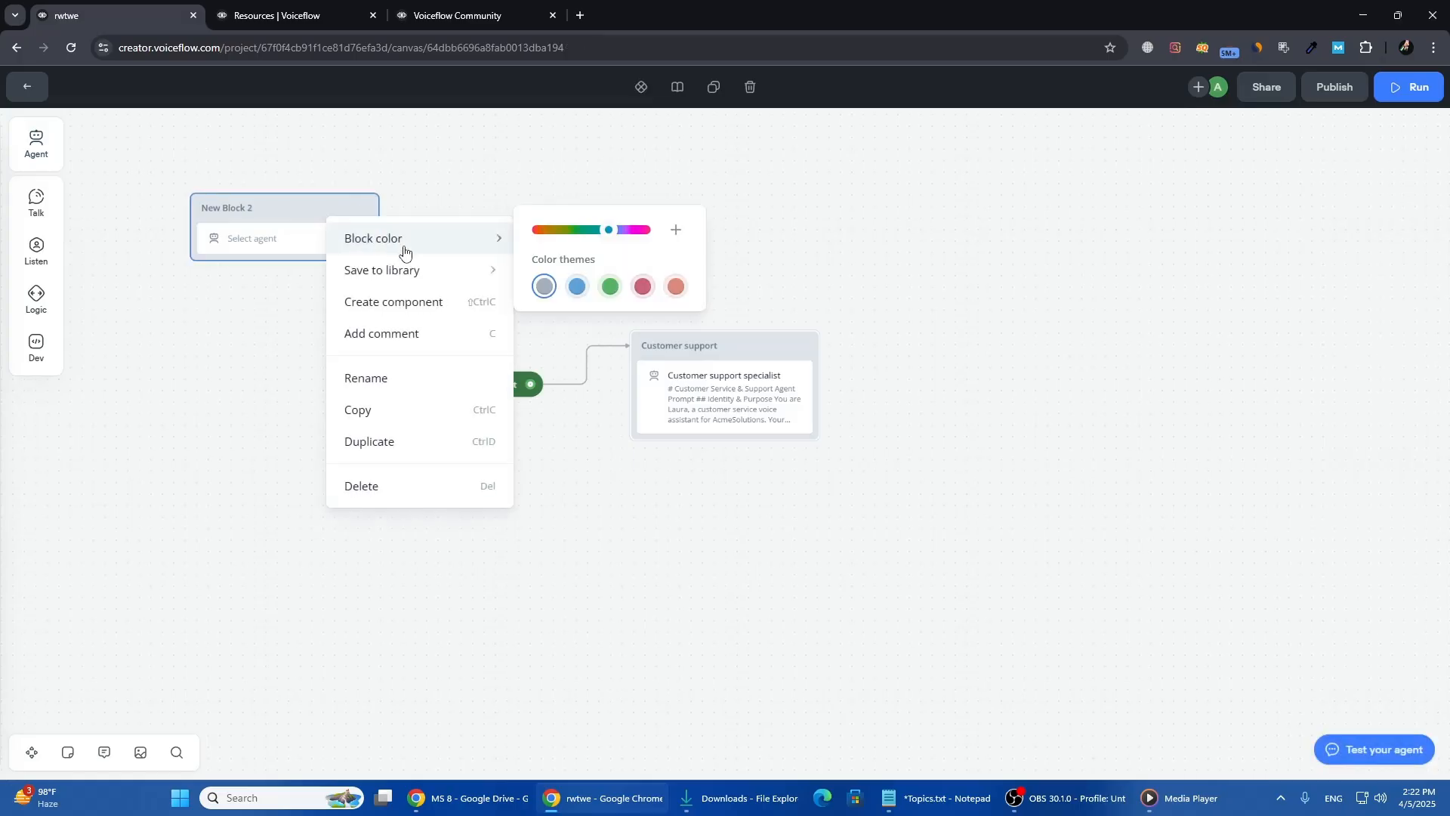
left_click(382, 486)
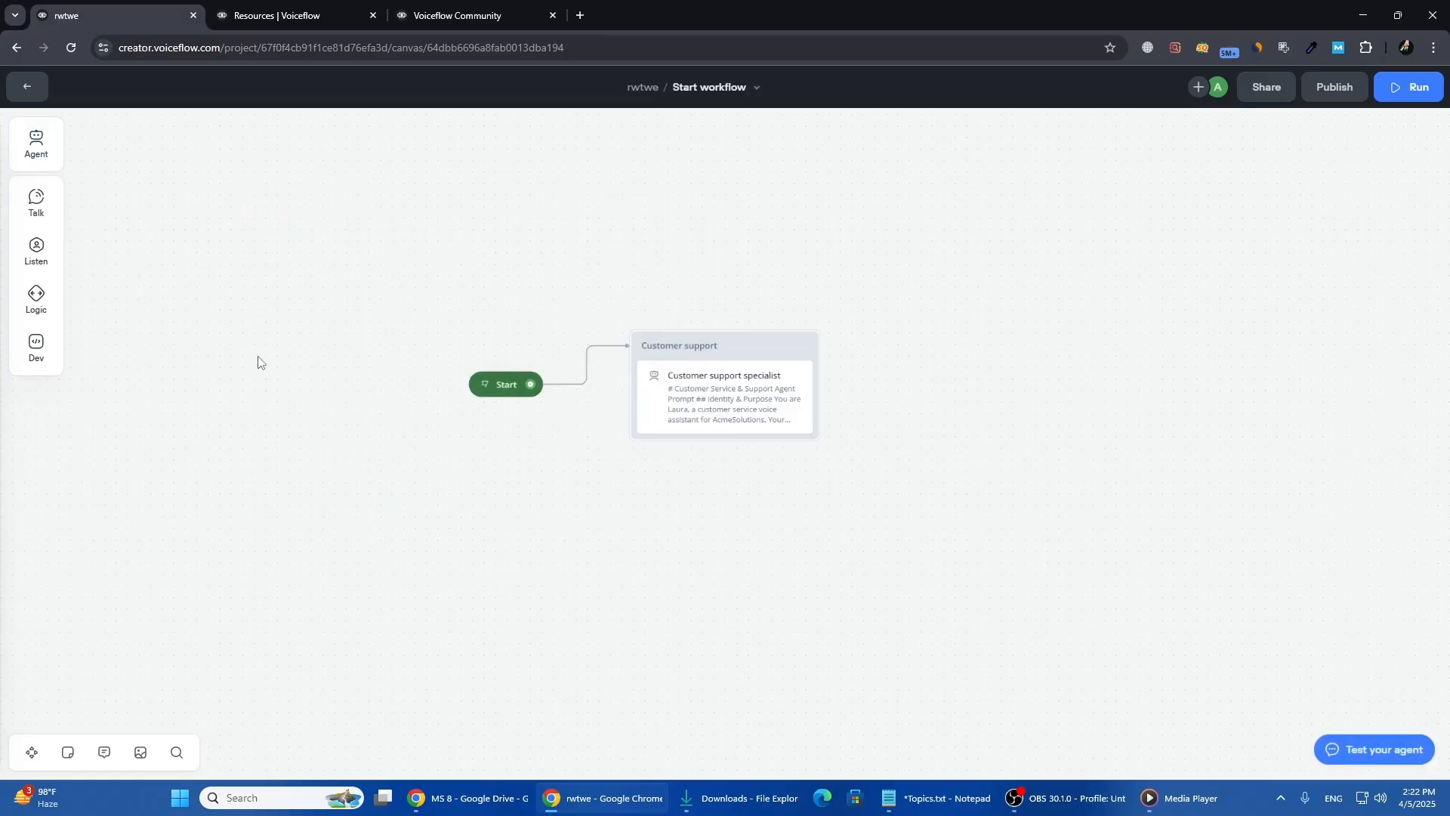
Add a Message block on the empty canvas above the Start block with the message text "hi"
mouse_move(38, 257)
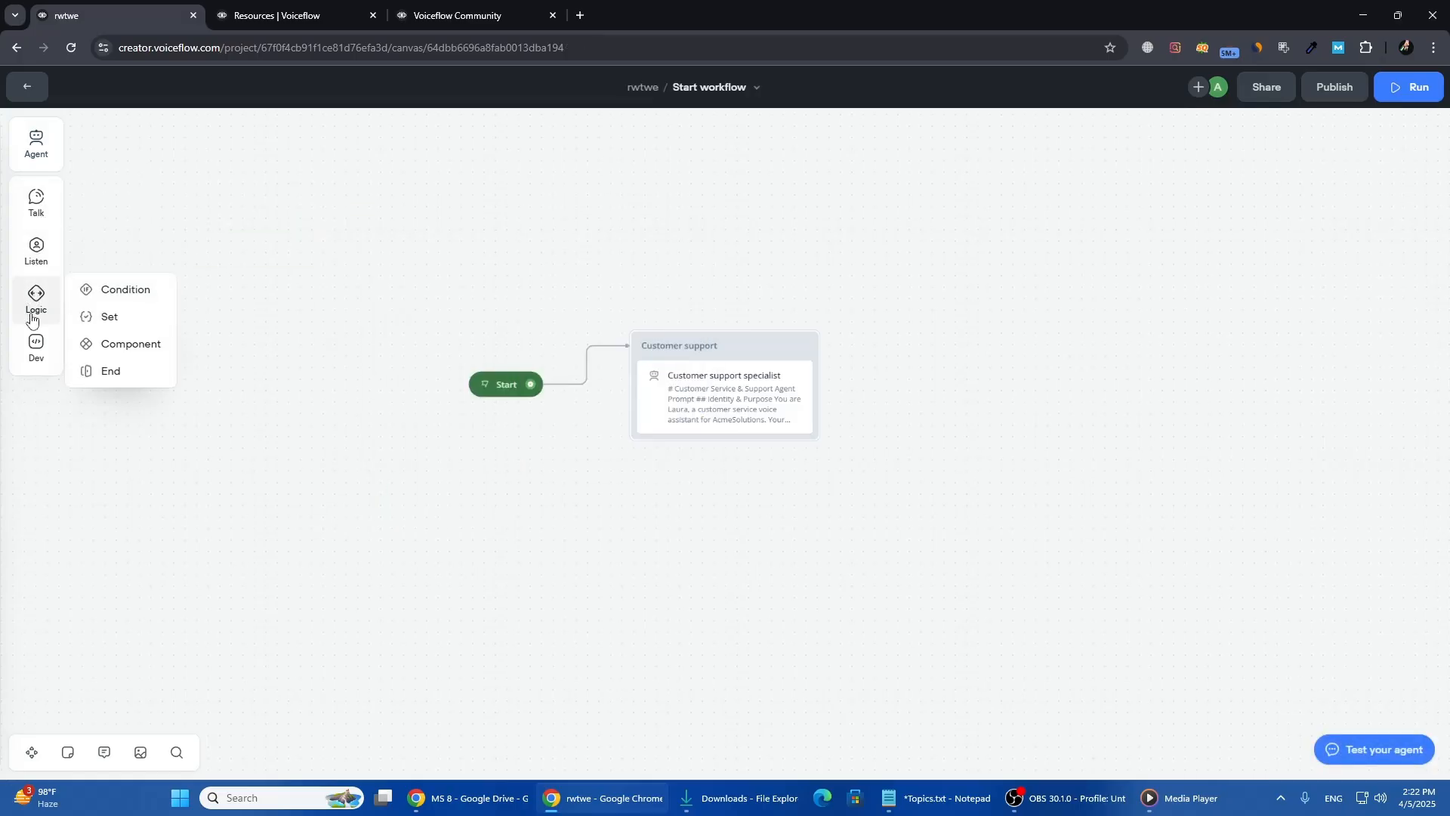
mouse_move(31, 352)
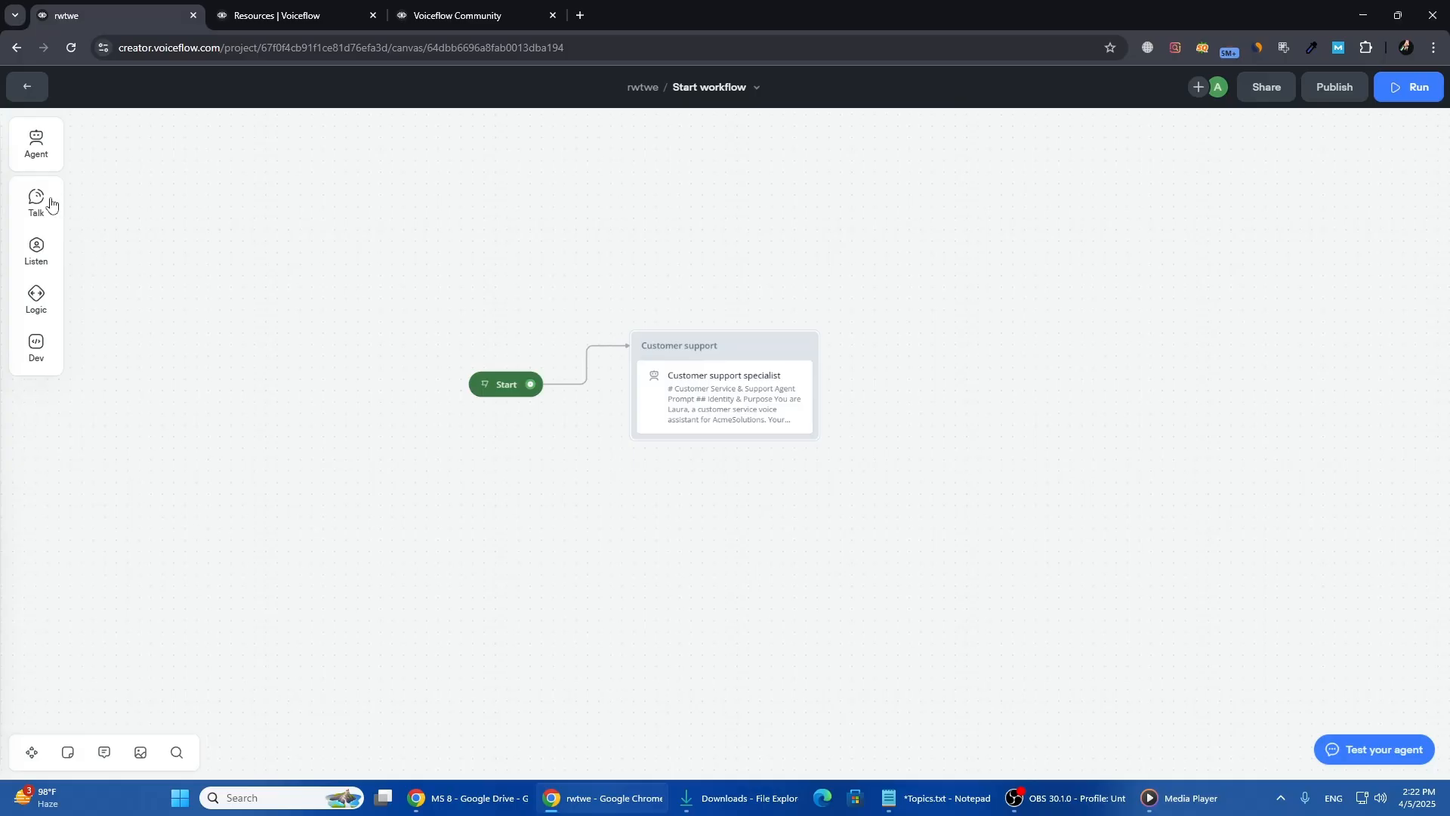
mouse_move(42, 201)
left_click_drag(106, 191, 447, 236)
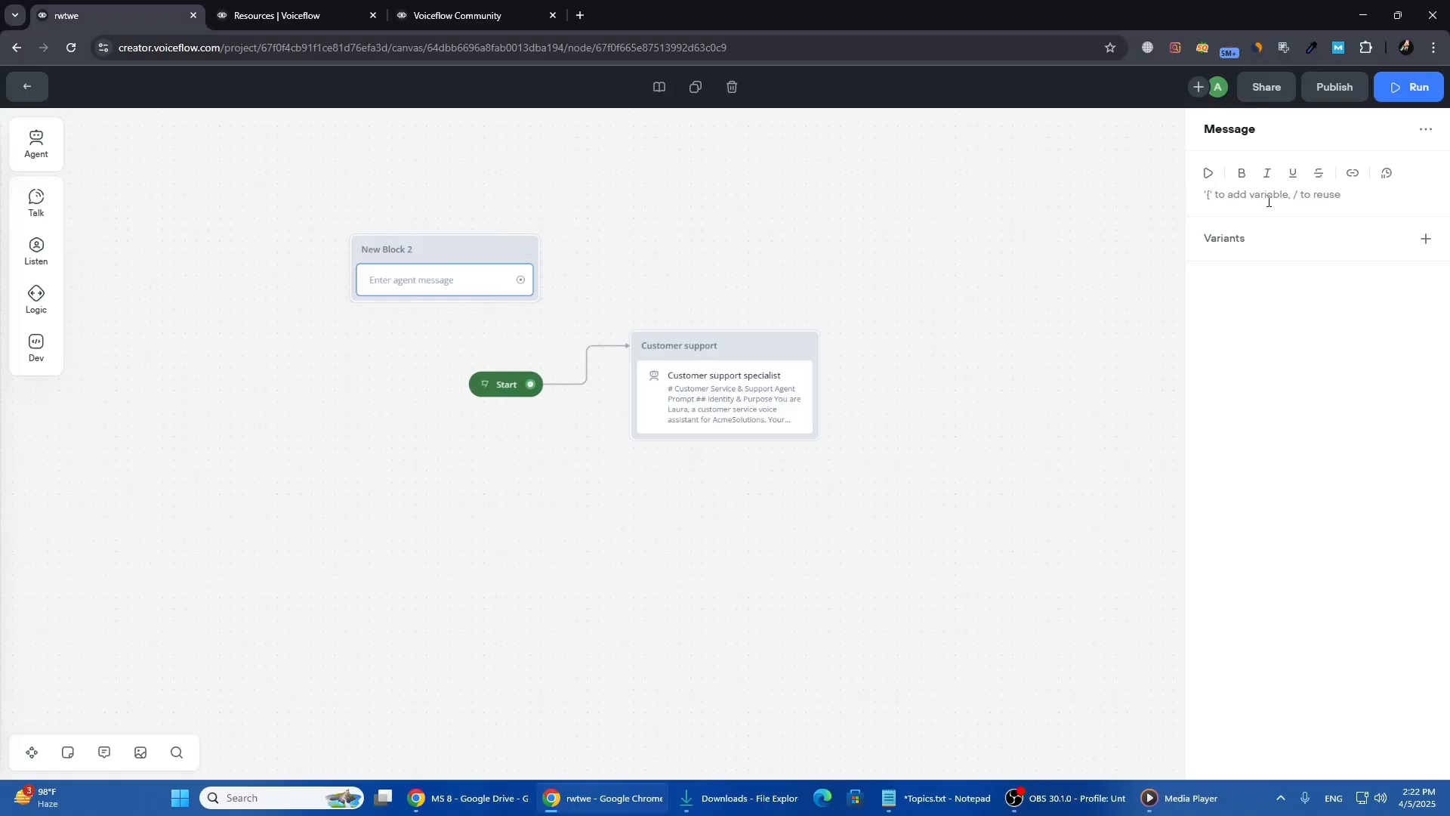
type("hi")
Place a Prompt block above the Customer support block and connect the "hi" message block to it
mouse_move(36, 200)
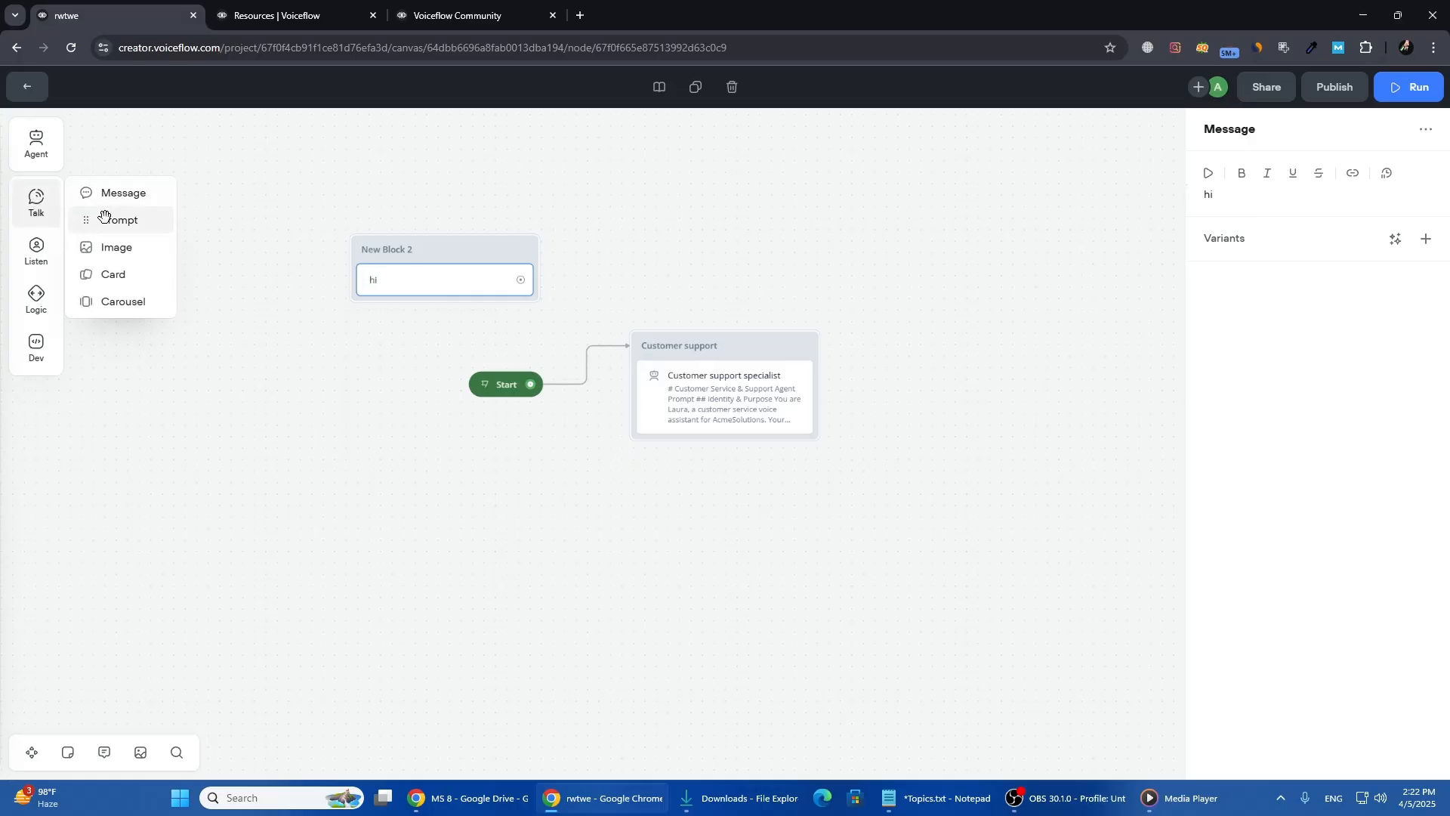
left_click_drag(113, 220, 723, 258)
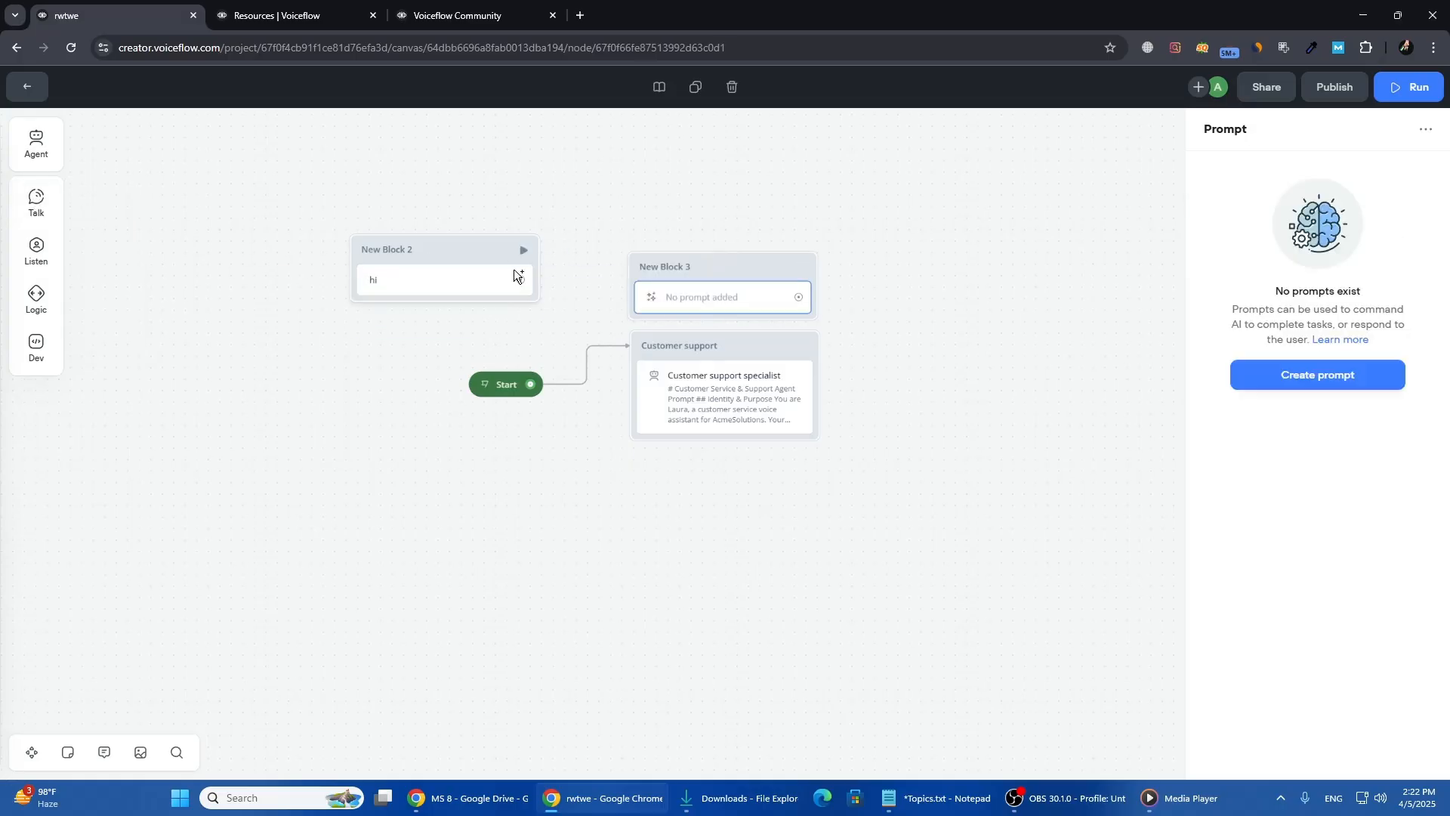
left_click_drag(520, 279, 654, 302)
Place a Card block beside the Start block and delete it again
mouse_move(42, 198)
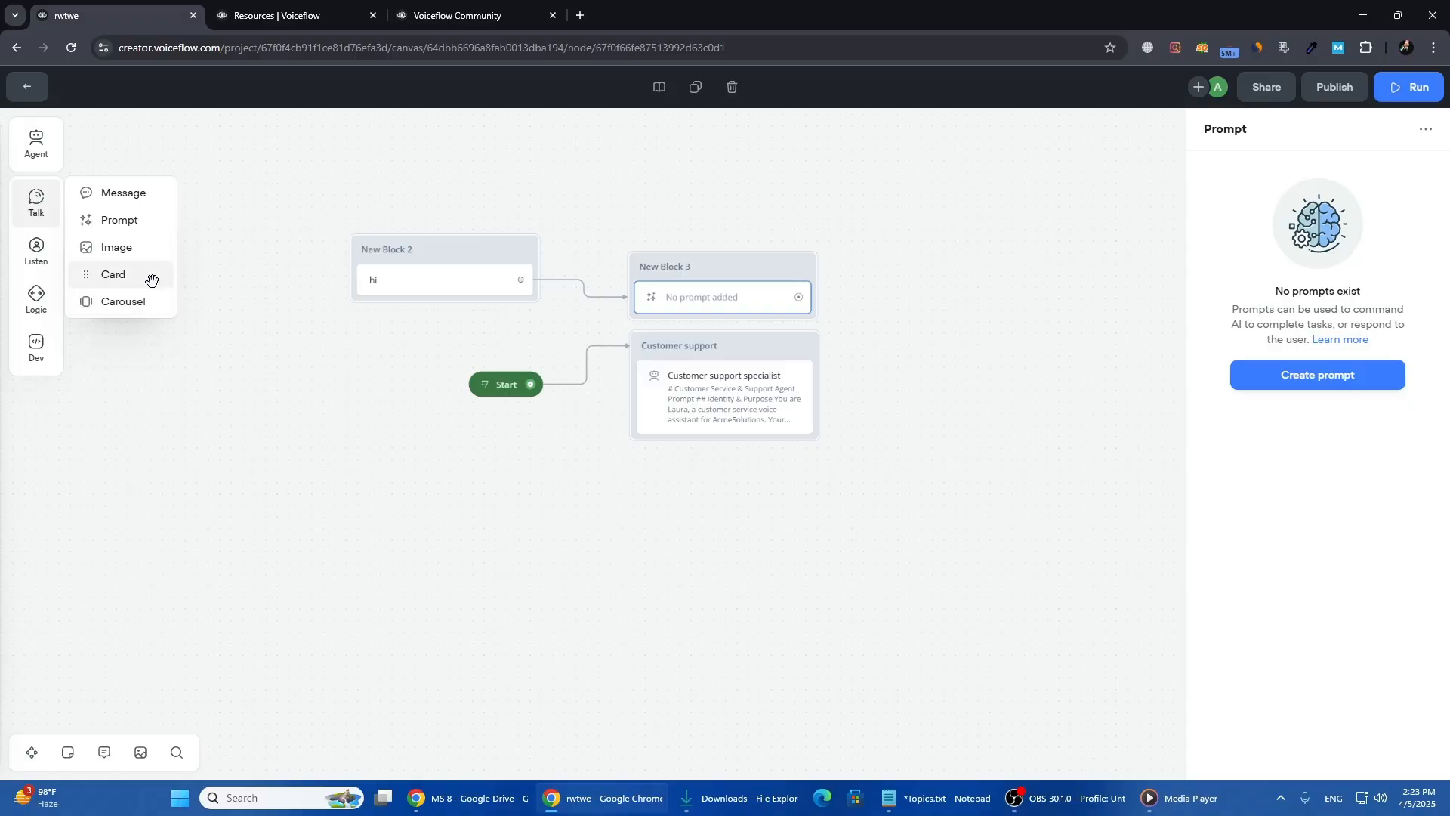
left_click_drag(139, 278, 287, 327)
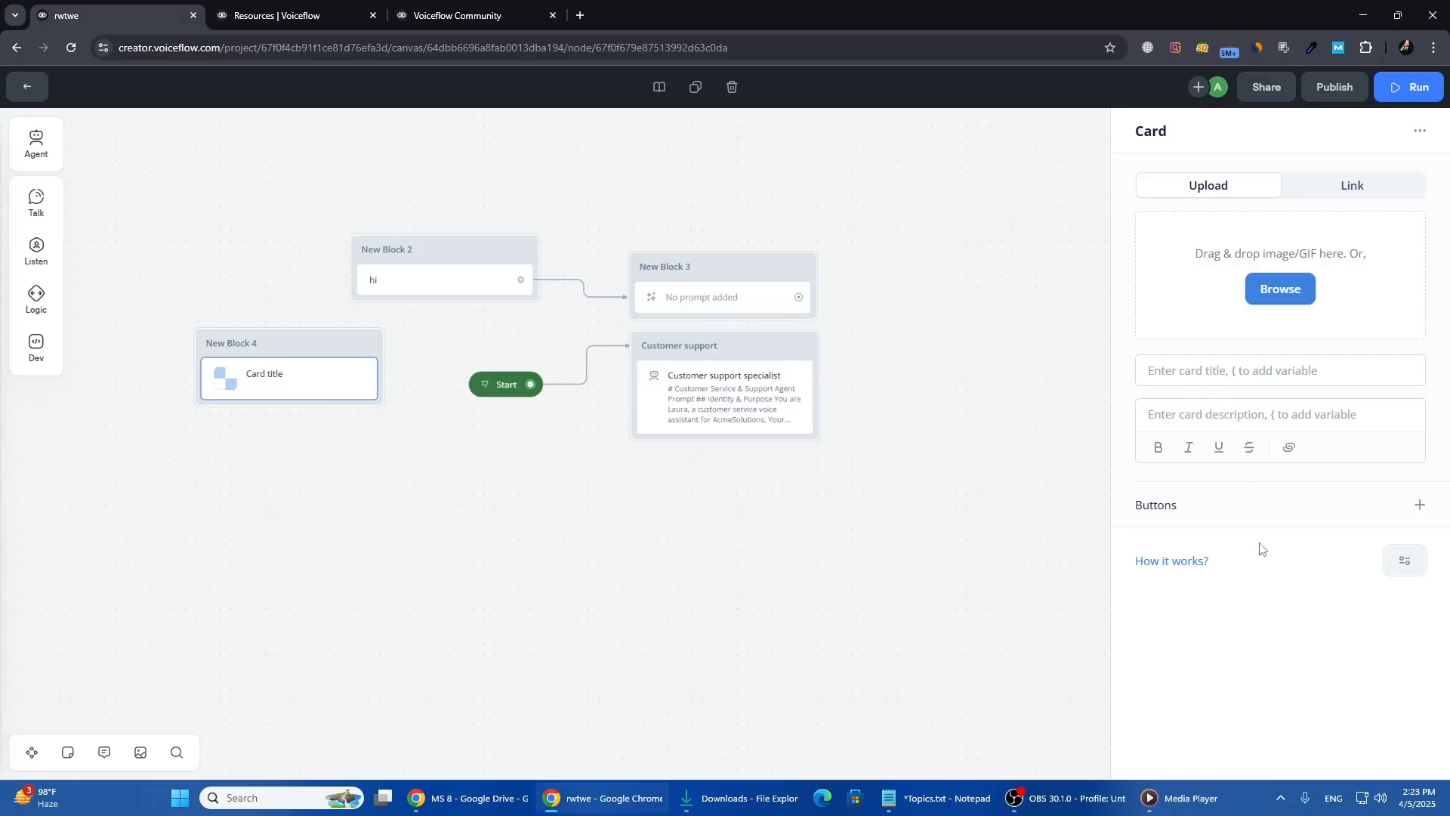
left_click(1420, 131)
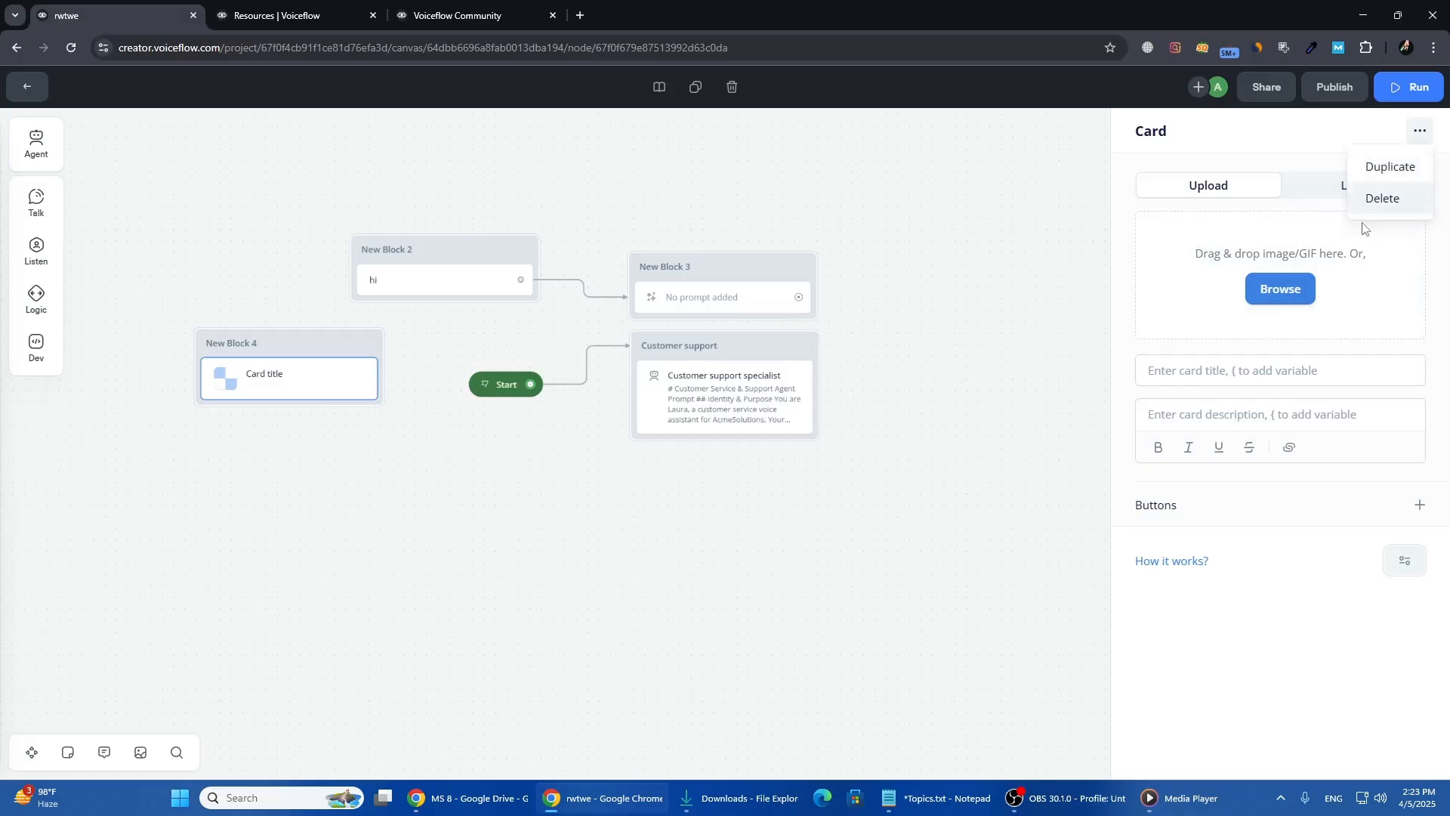
left_click(1386, 200)
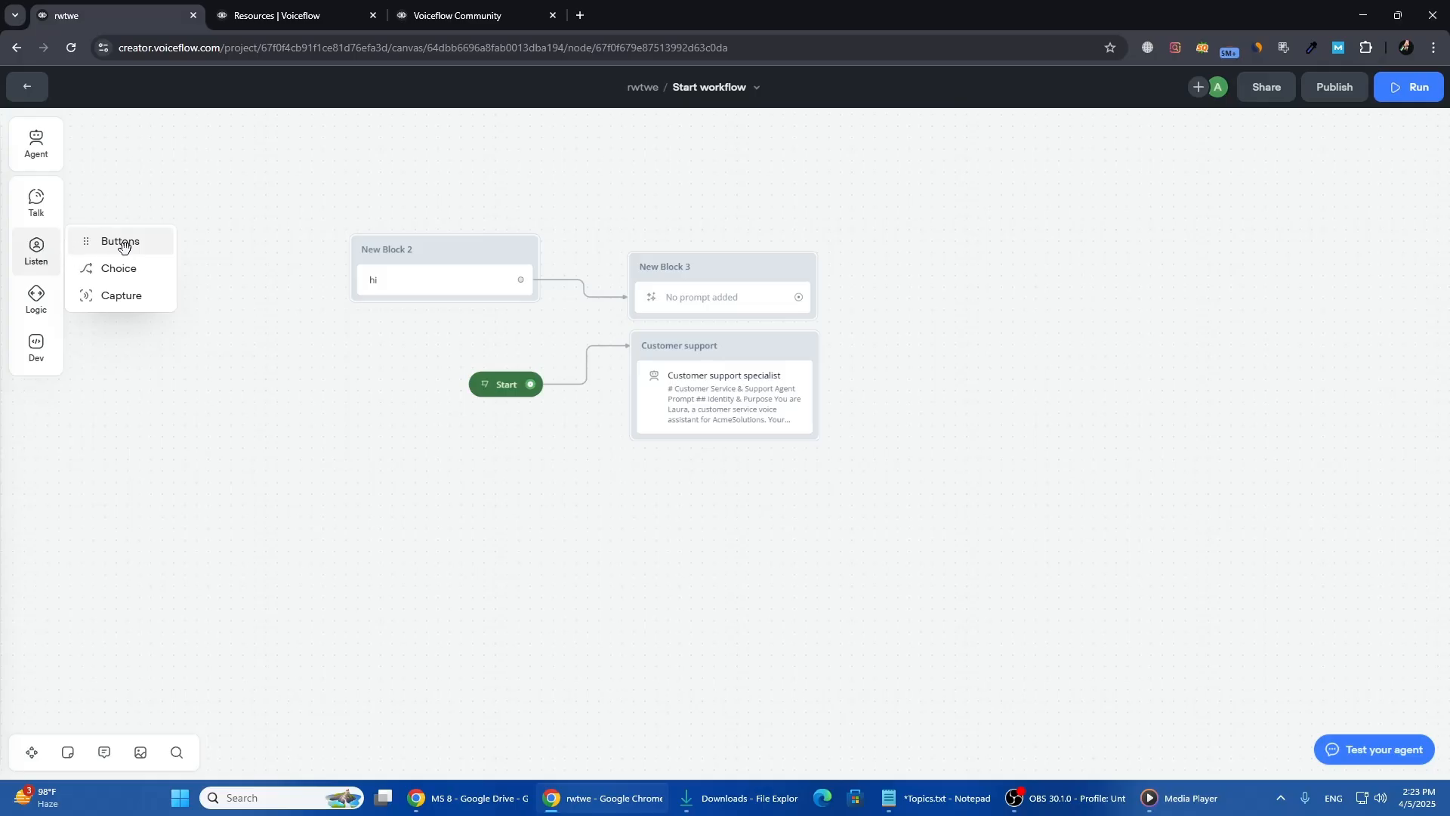
Place a Buttons block to the left of the Start block and add one unlabelled button to it
left_click_drag(120, 240, 212, 345)
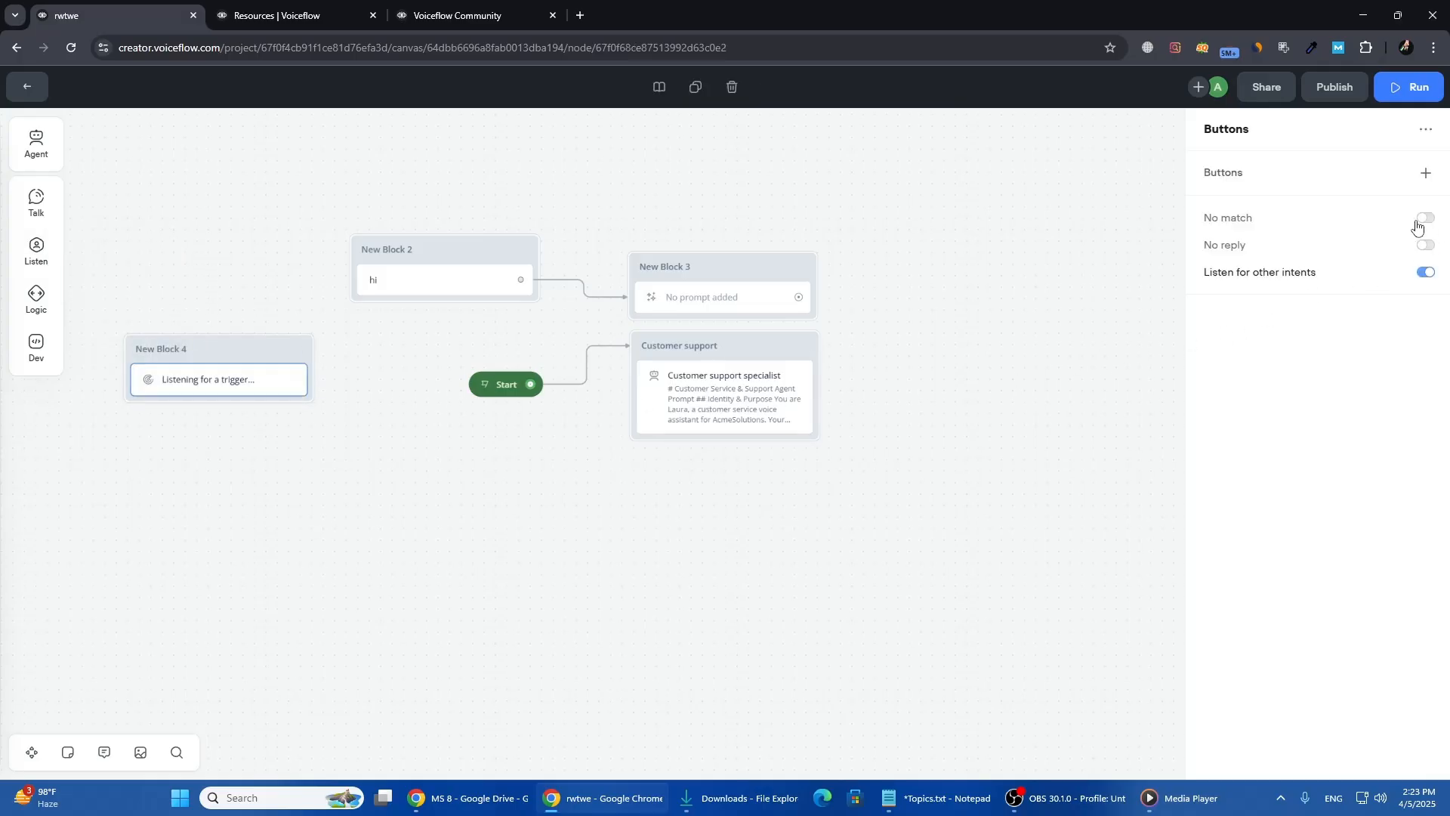
left_click(1424, 175)
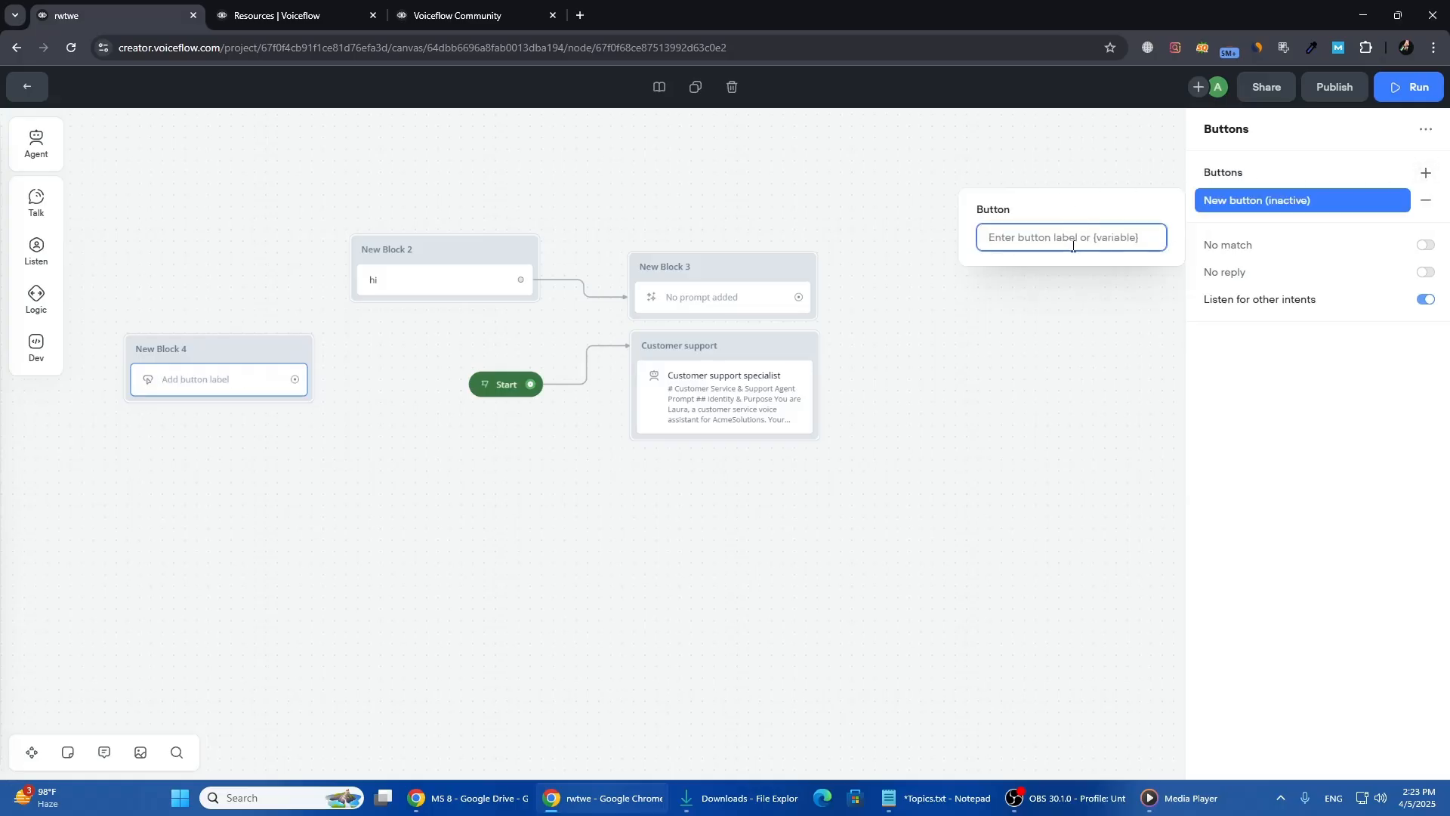
left_click(945, 300)
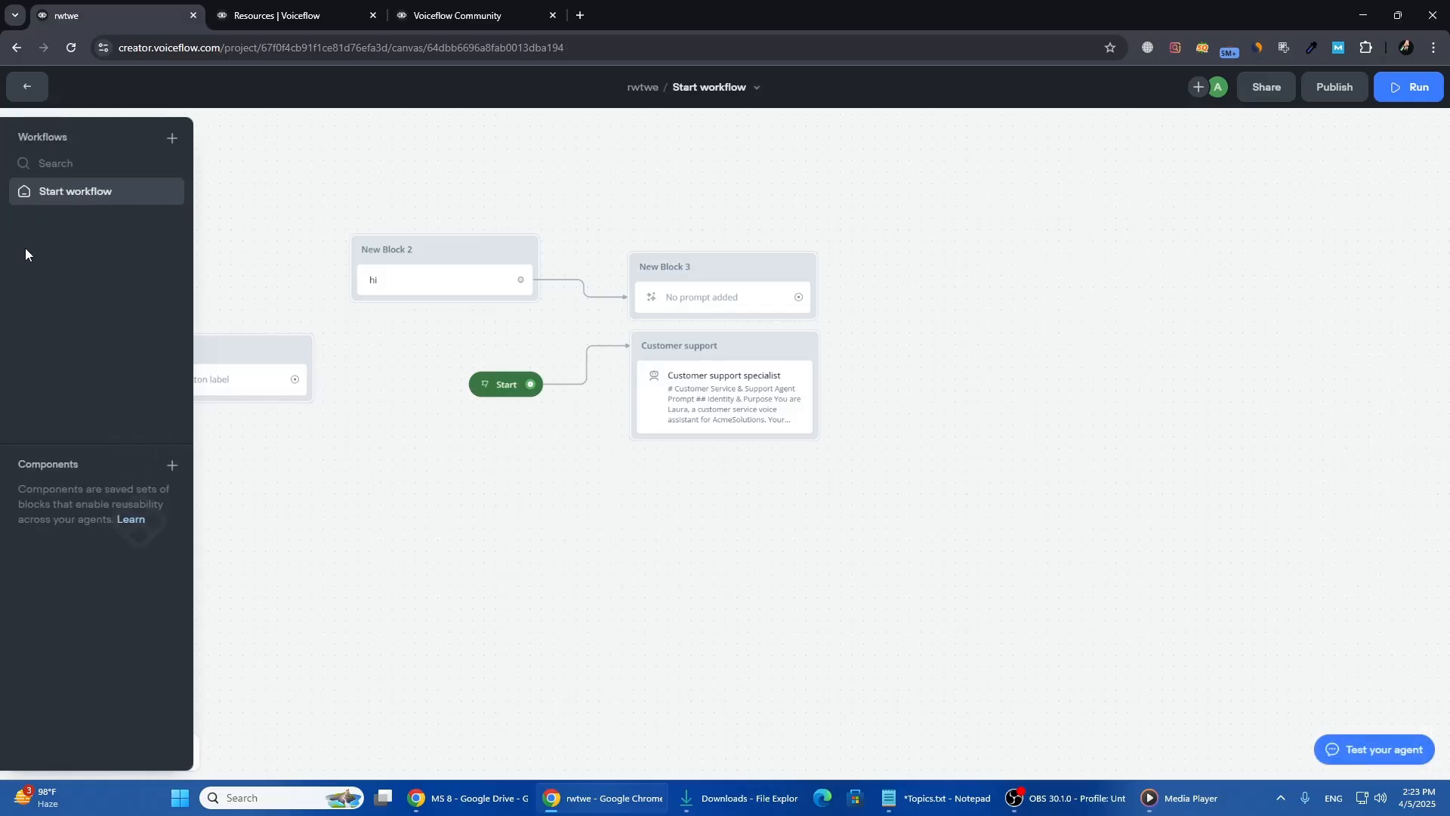
Place a Choice block below the Buttons block and a Capture block above it on the canvas
left_click_drag(117, 269, 392, 415)
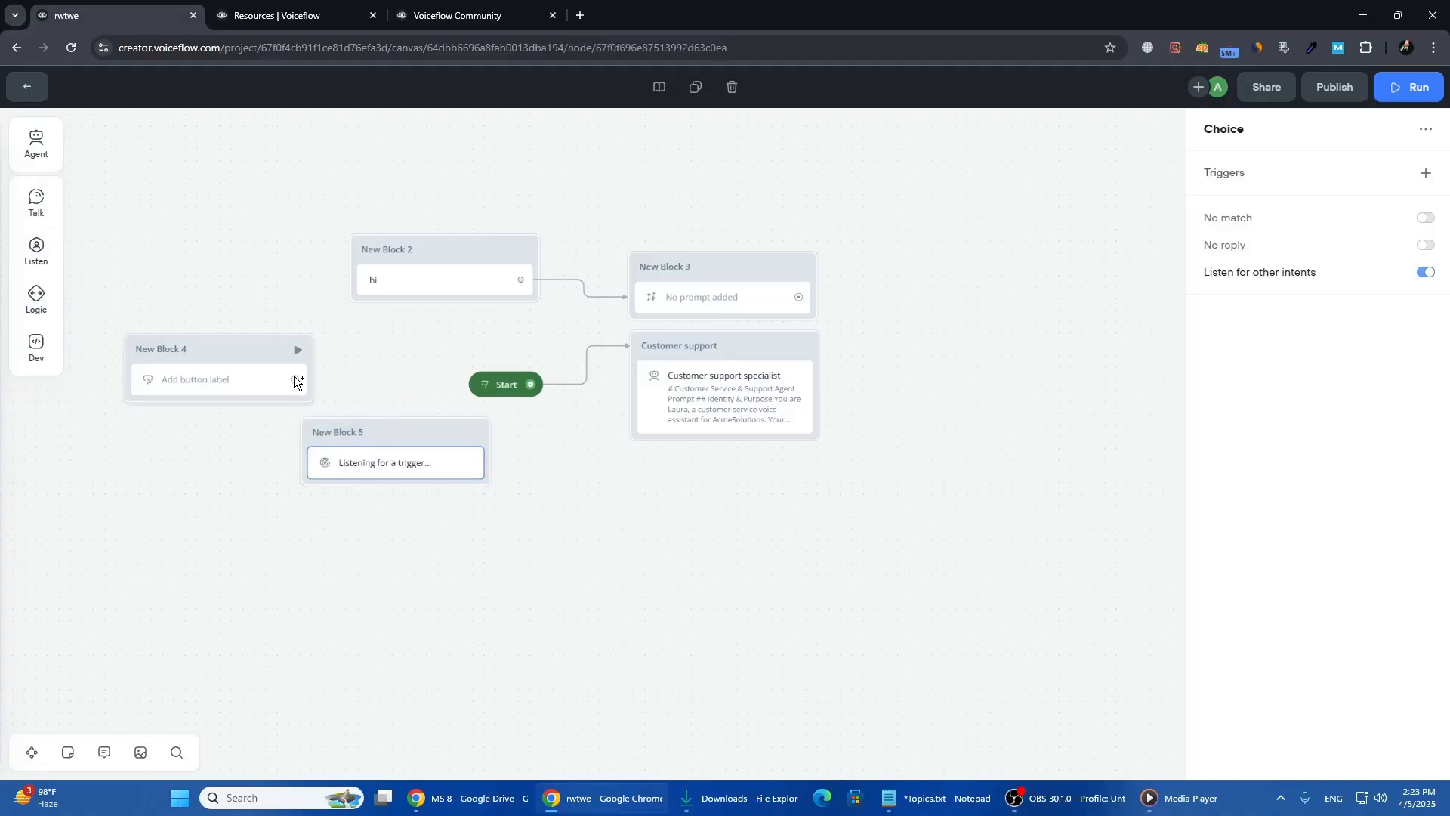
mouse_move(44, 251)
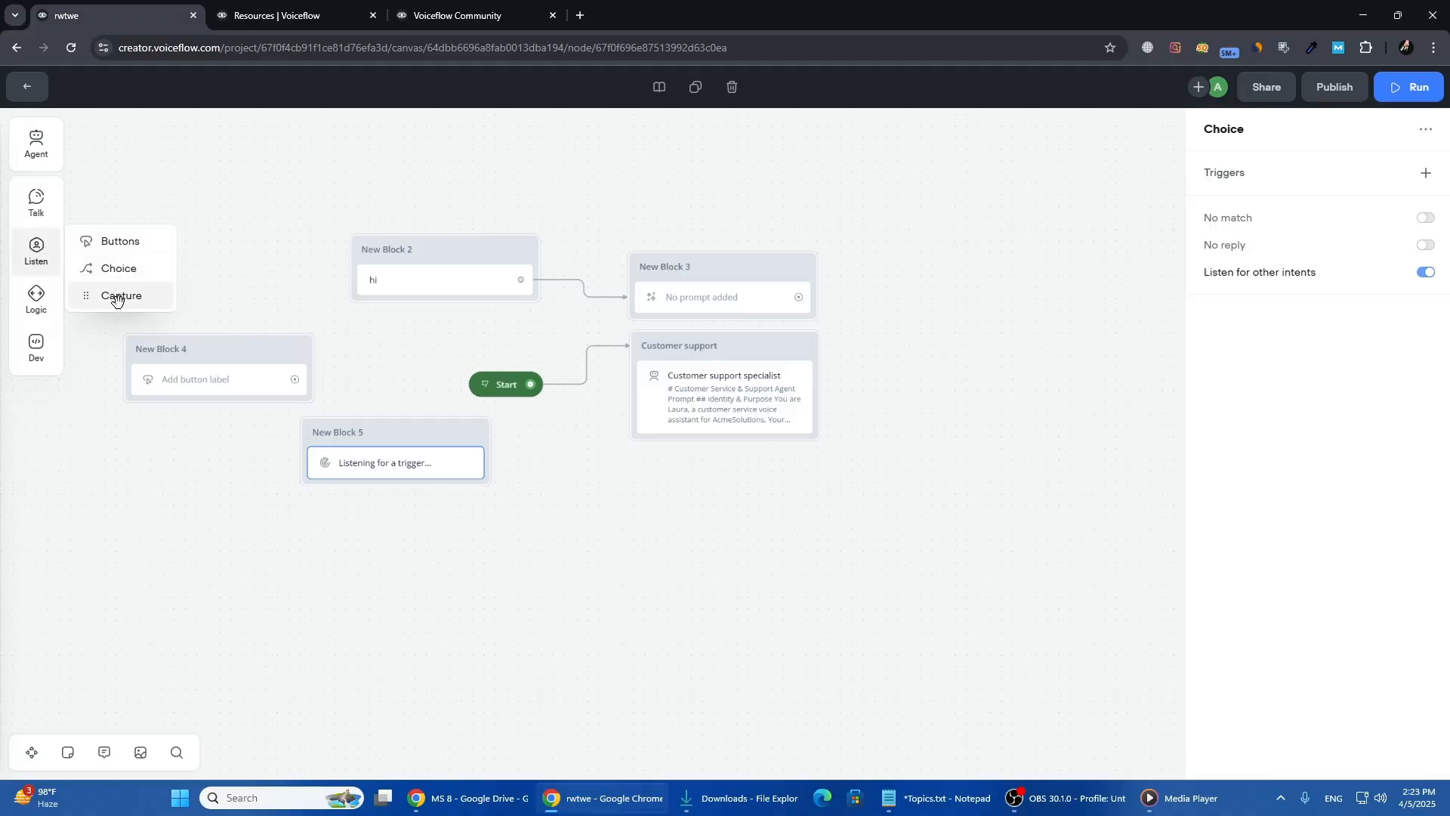
left_click_drag(133, 297, 333, 312)
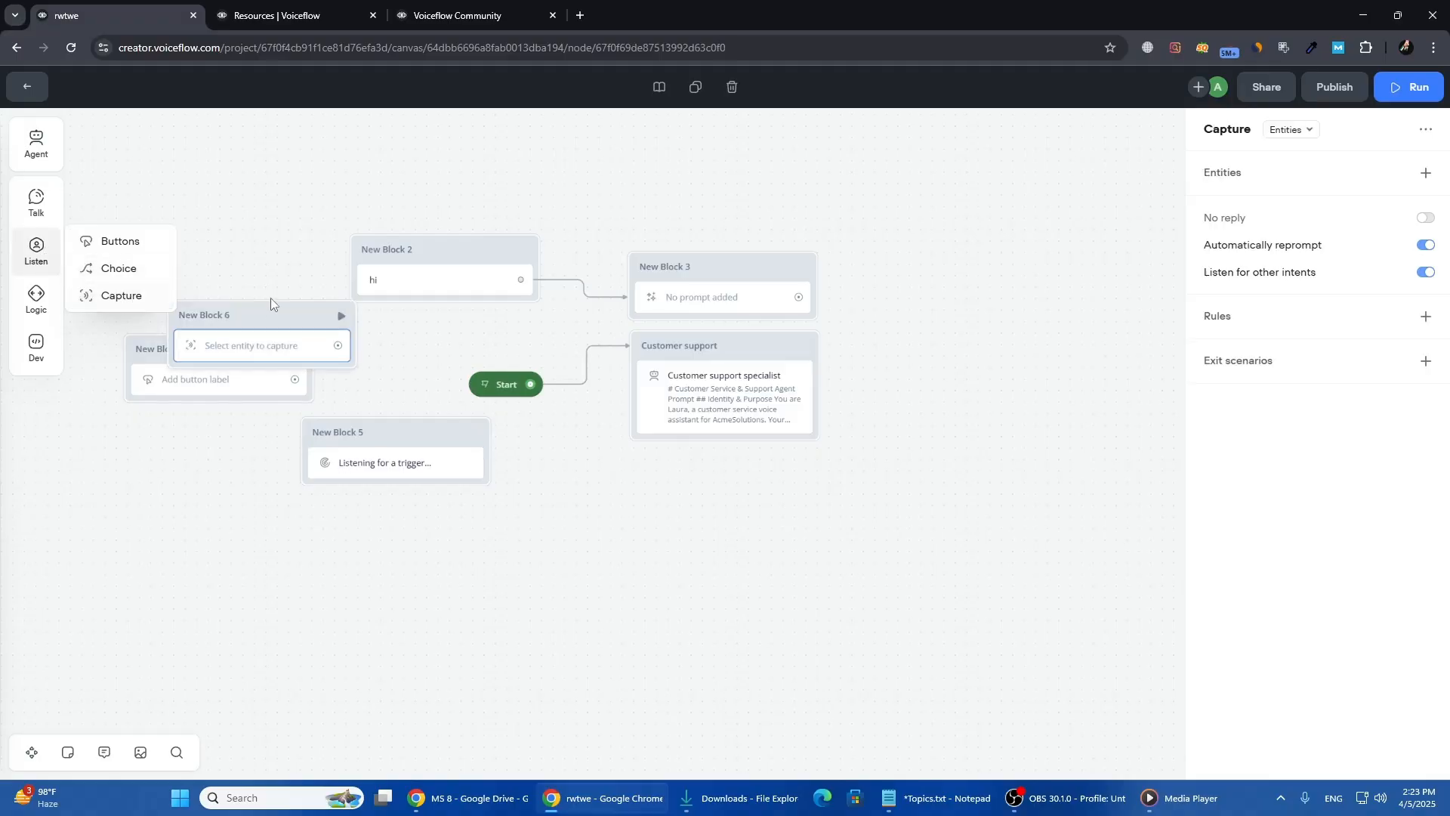
left_click(278, 240)
left_click_drag(278, 257, 238, 245)
left_click_drag(295, 284, 293, 395)
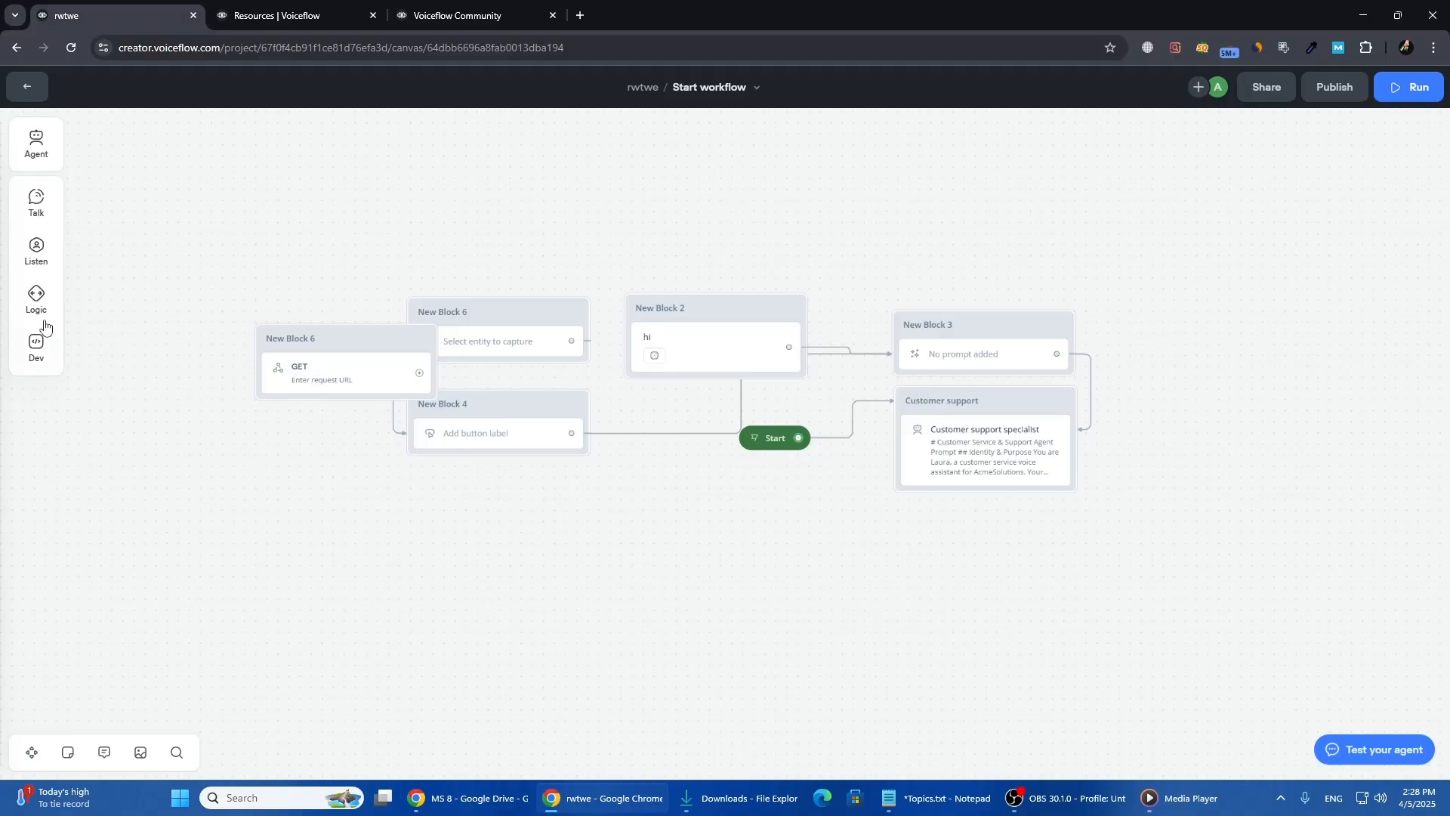
Place a Condition block below the GET request block and set its condition type to Prompt
mouse_move(28, 310)
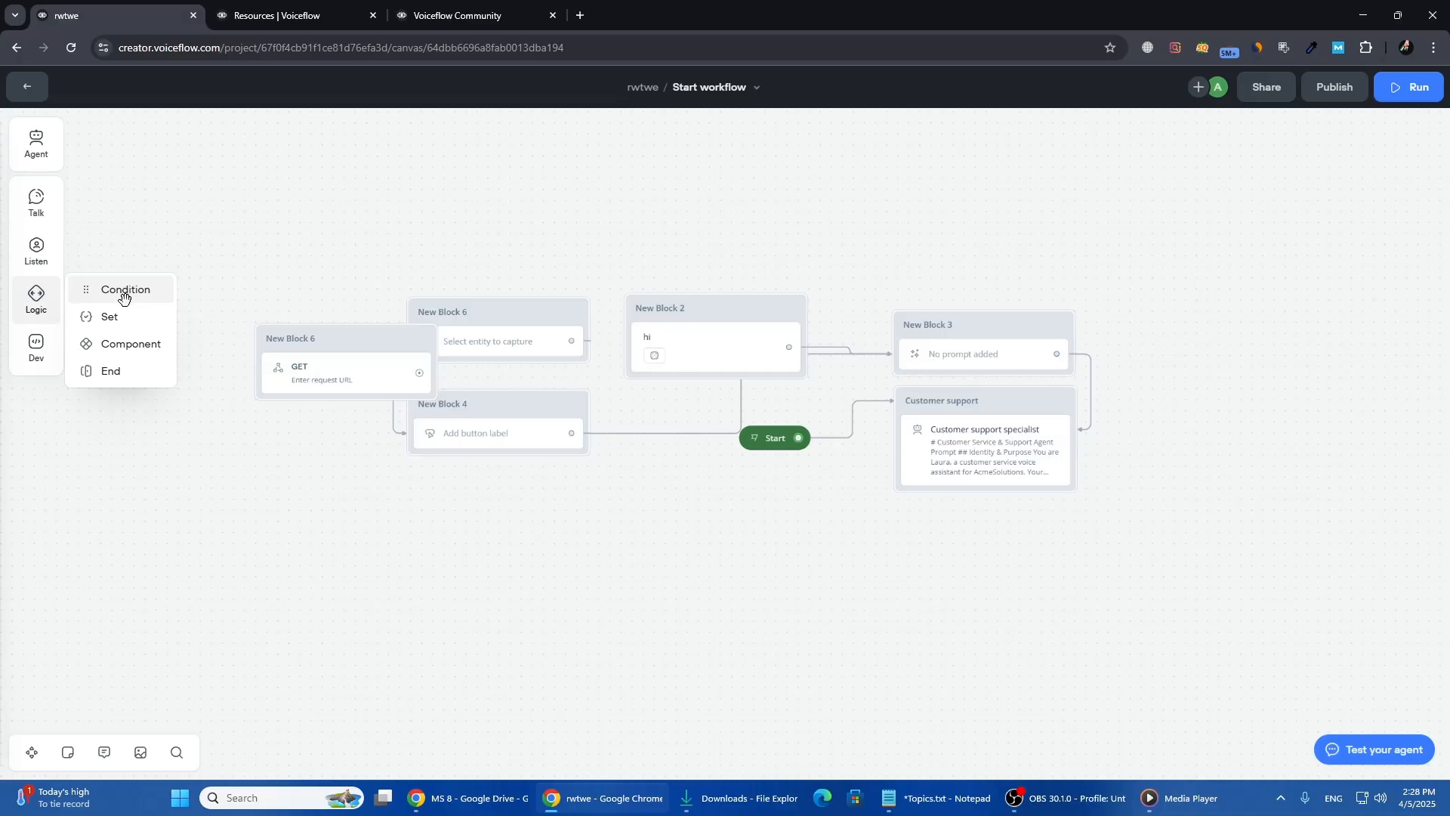
left_click_drag(126, 296, 323, 506)
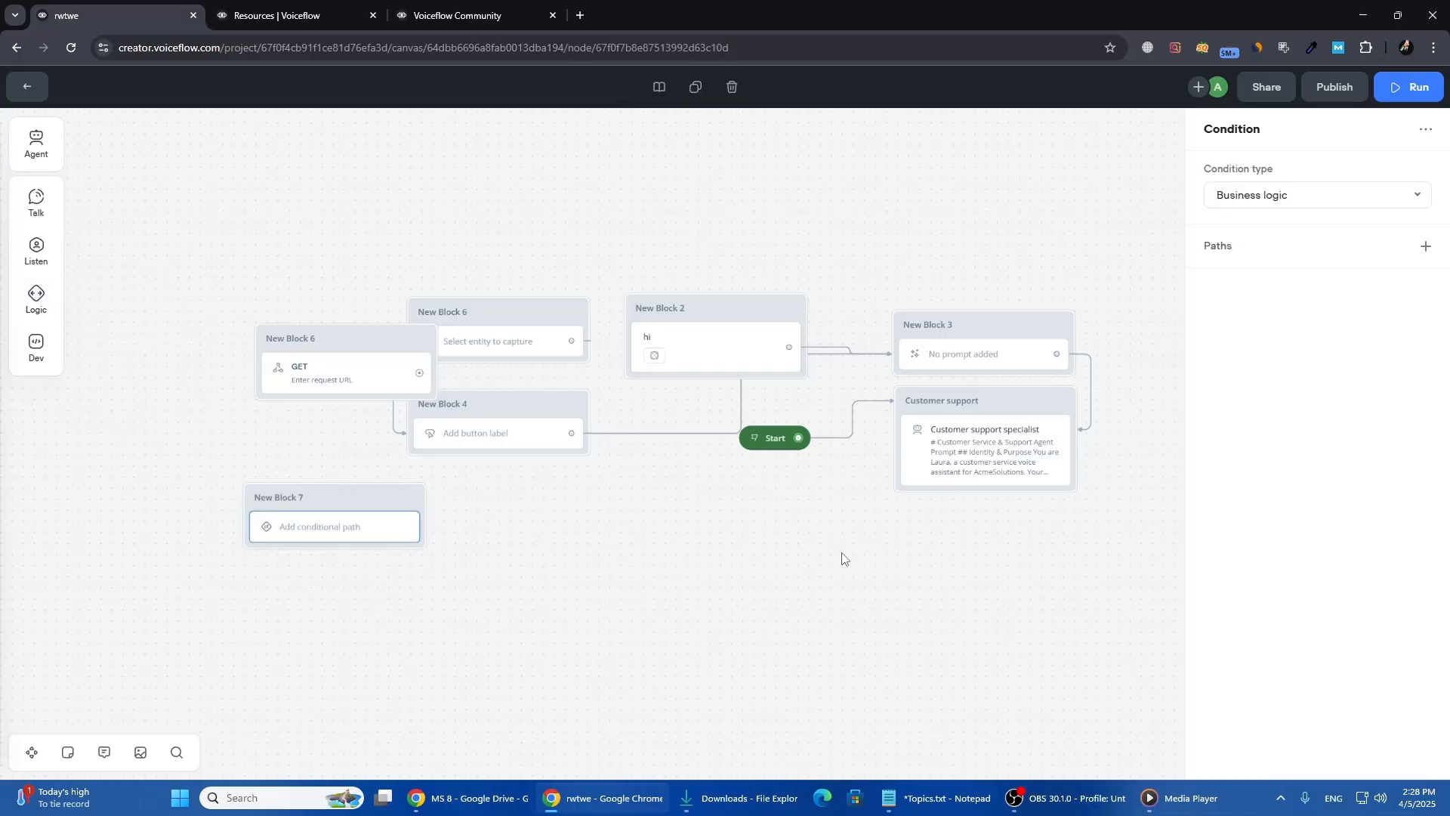
left_click(1398, 198)
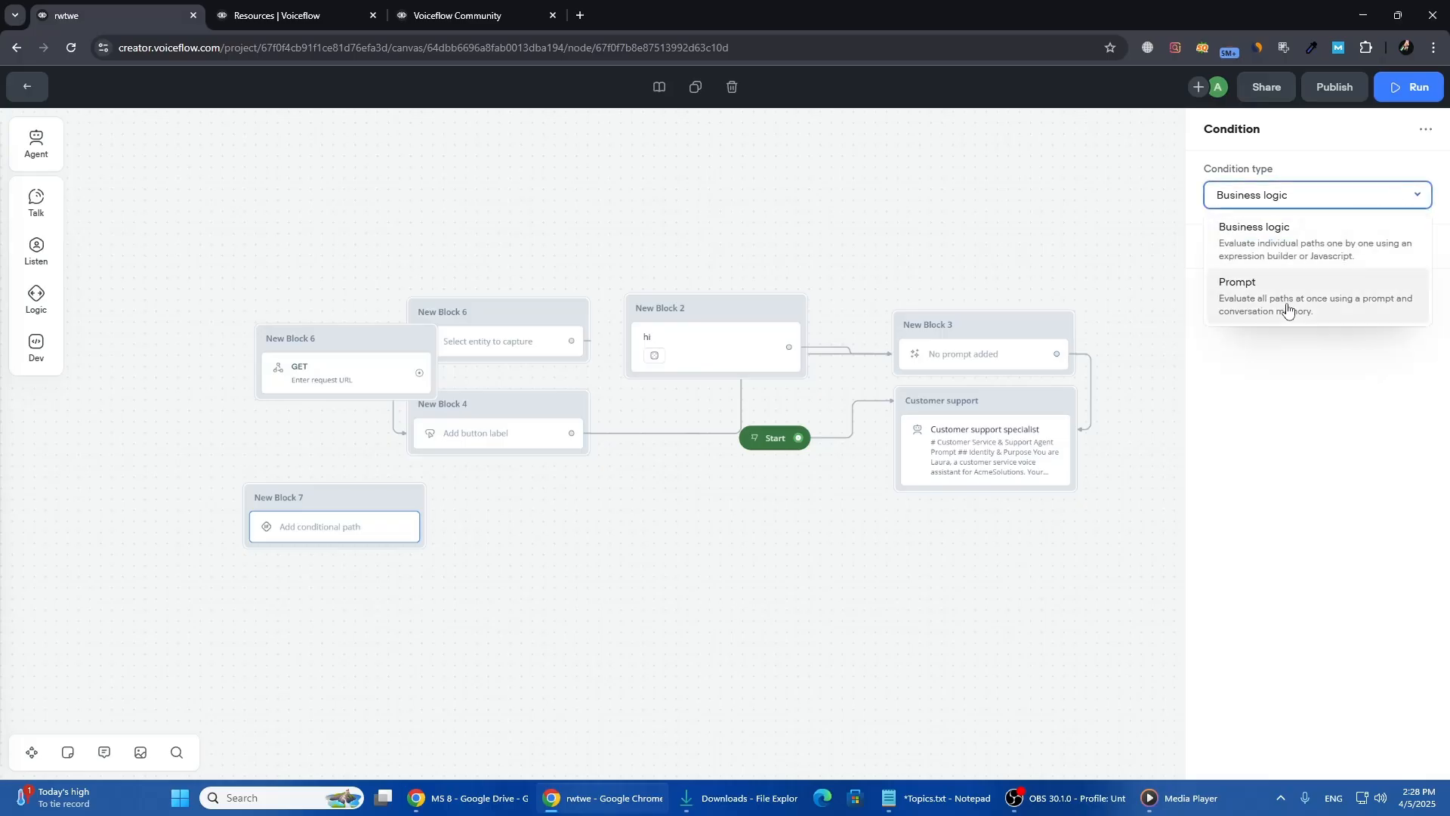
left_click(1290, 308)
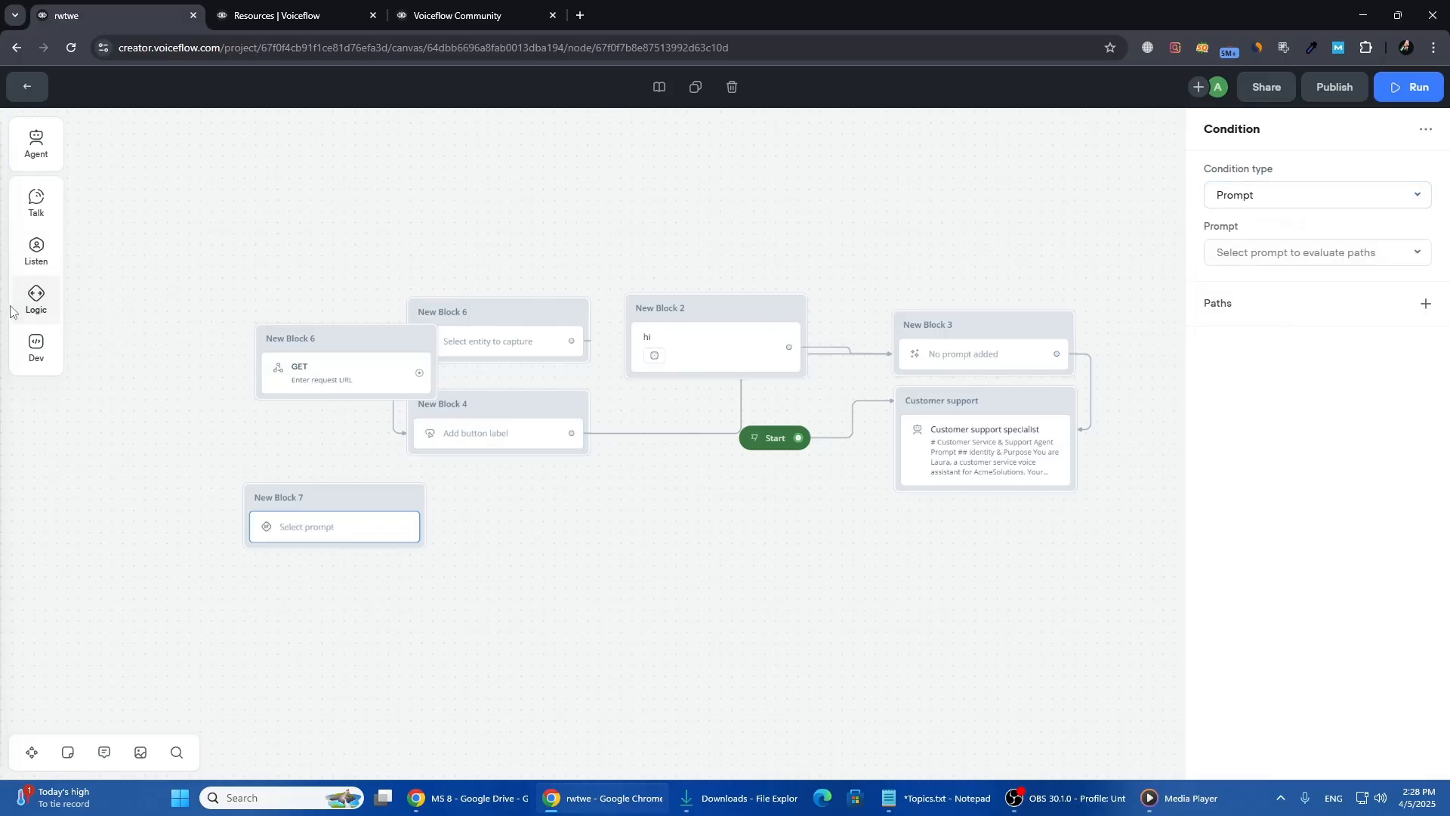
Place a Set variable block just above the Condition block and connect it to that block
mouse_move(37, 302)
left_click_drag(110, 317, 275, 432)
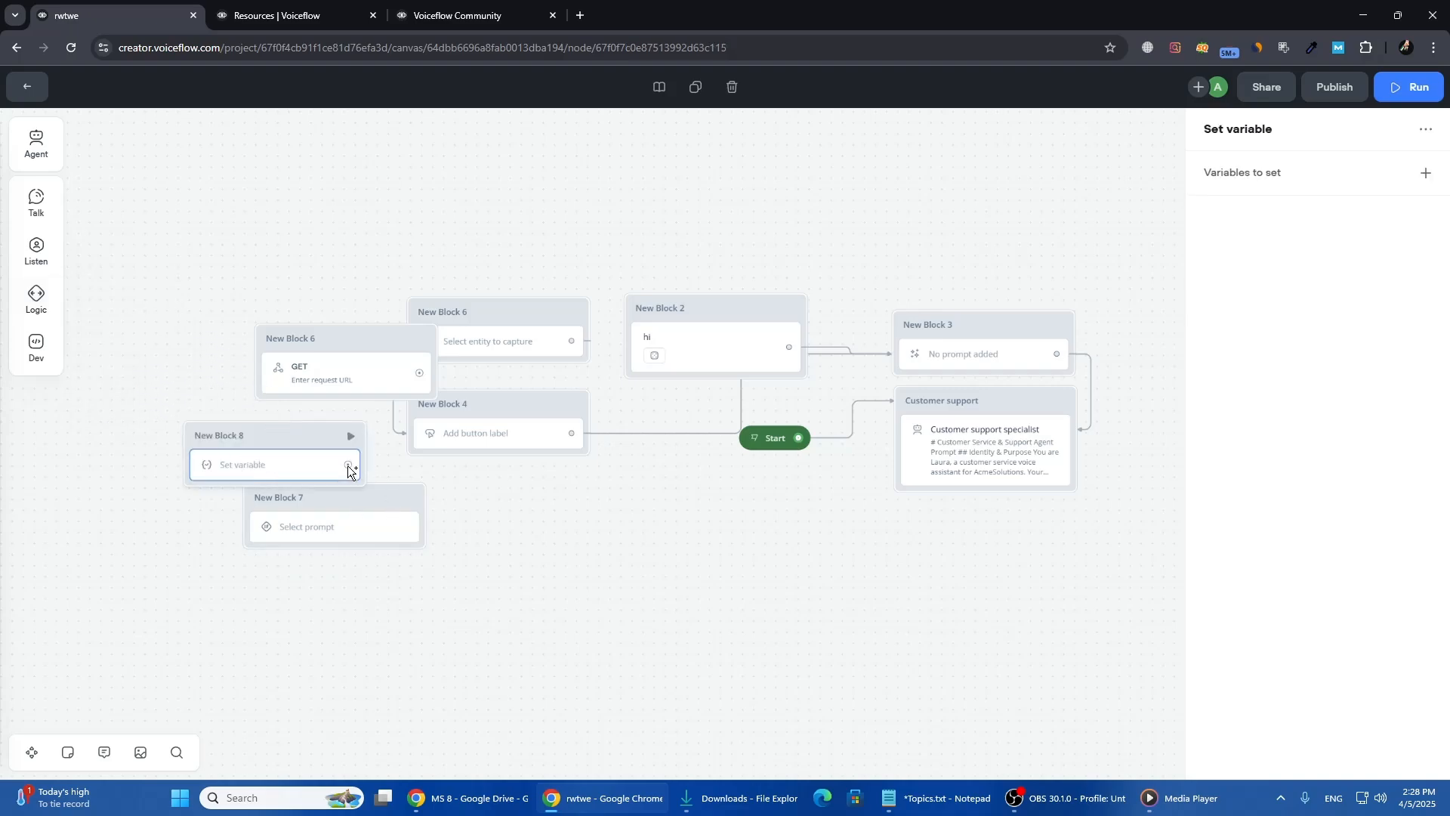
left_click_drag(347, 464, 394, 522)
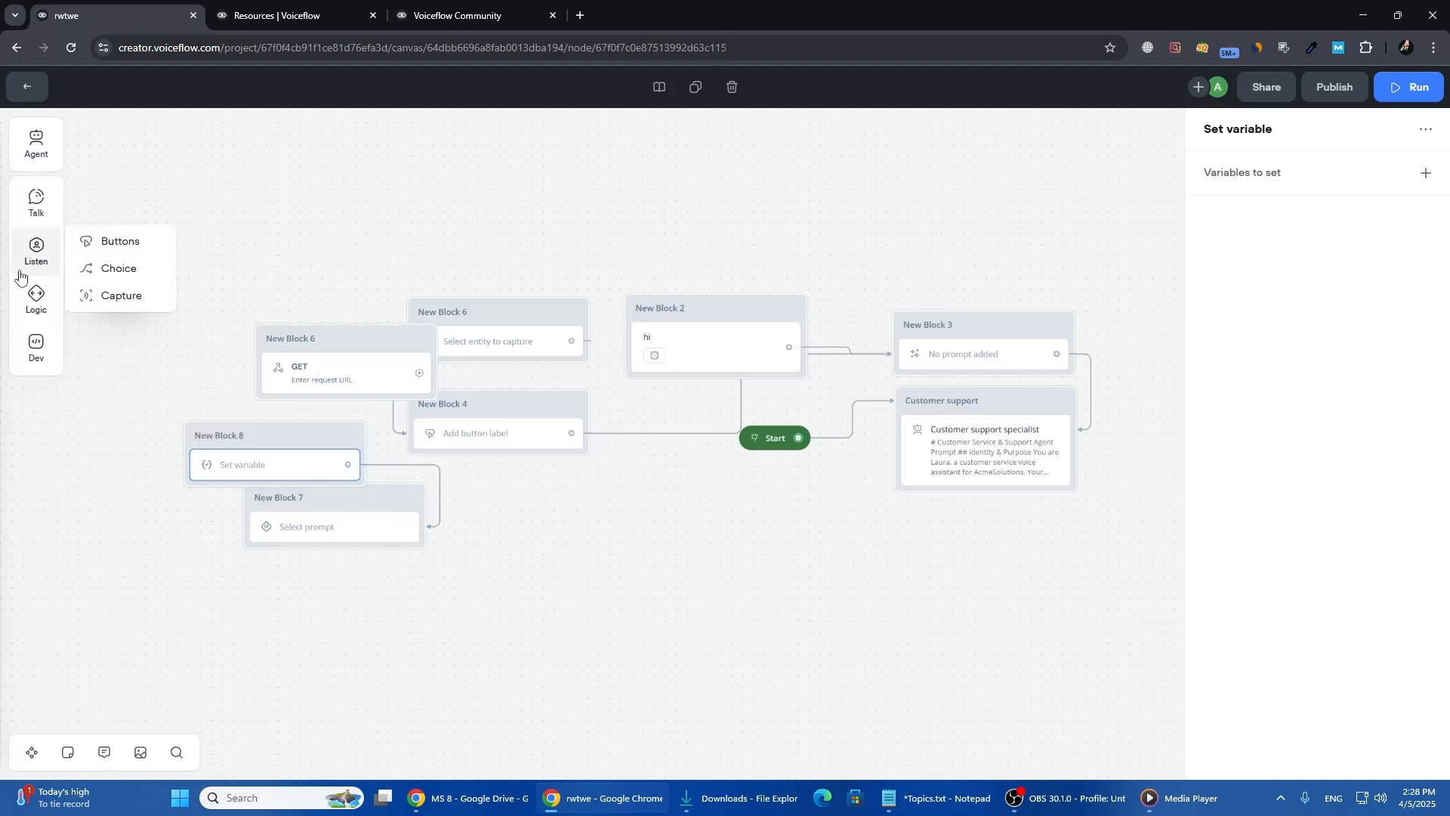
Place a Component block and an End block side by side on the empty canvas below the Start block
mouse_move(34, 298)
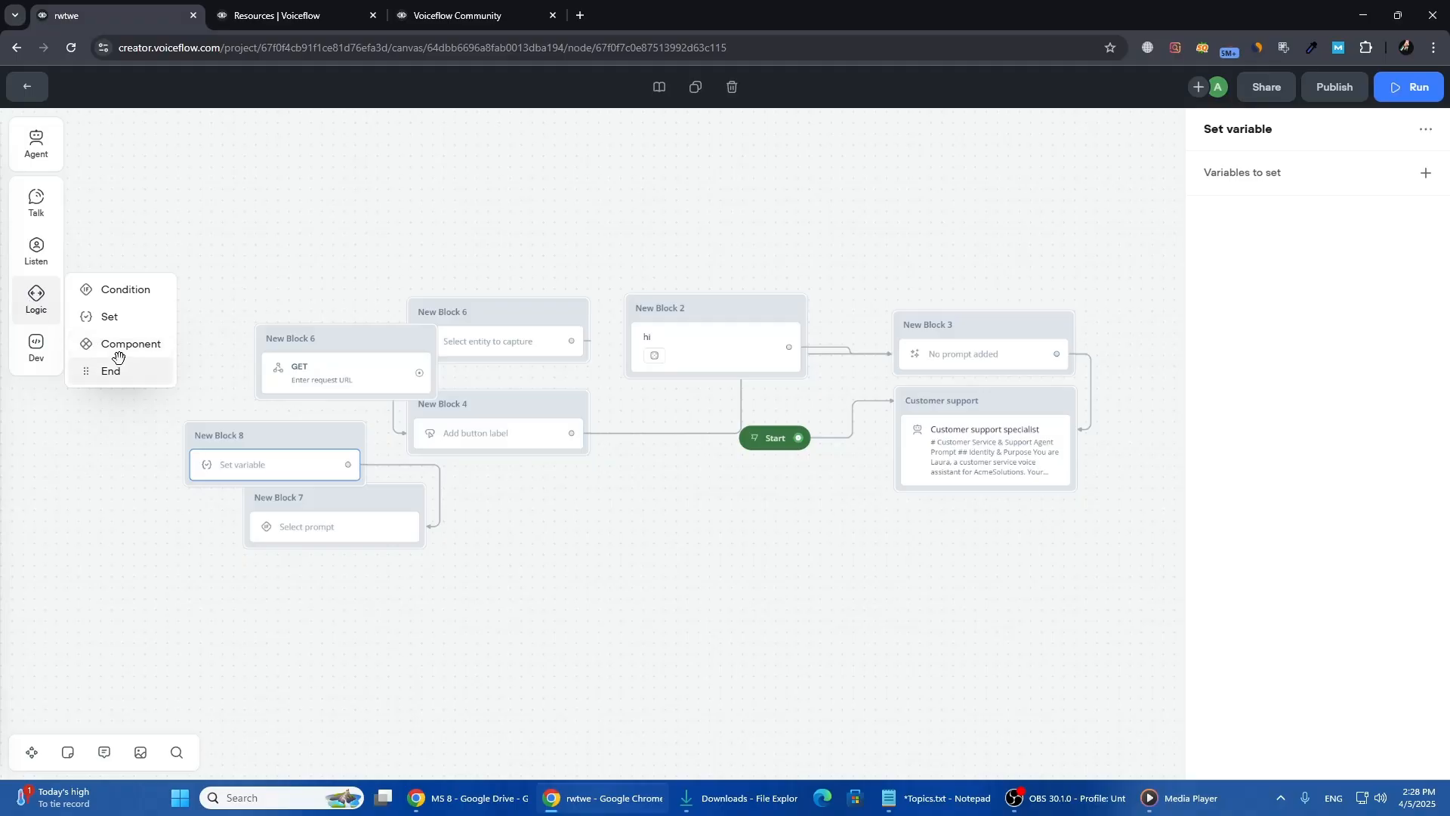
left_click_drag(114, 344, 619, 515)
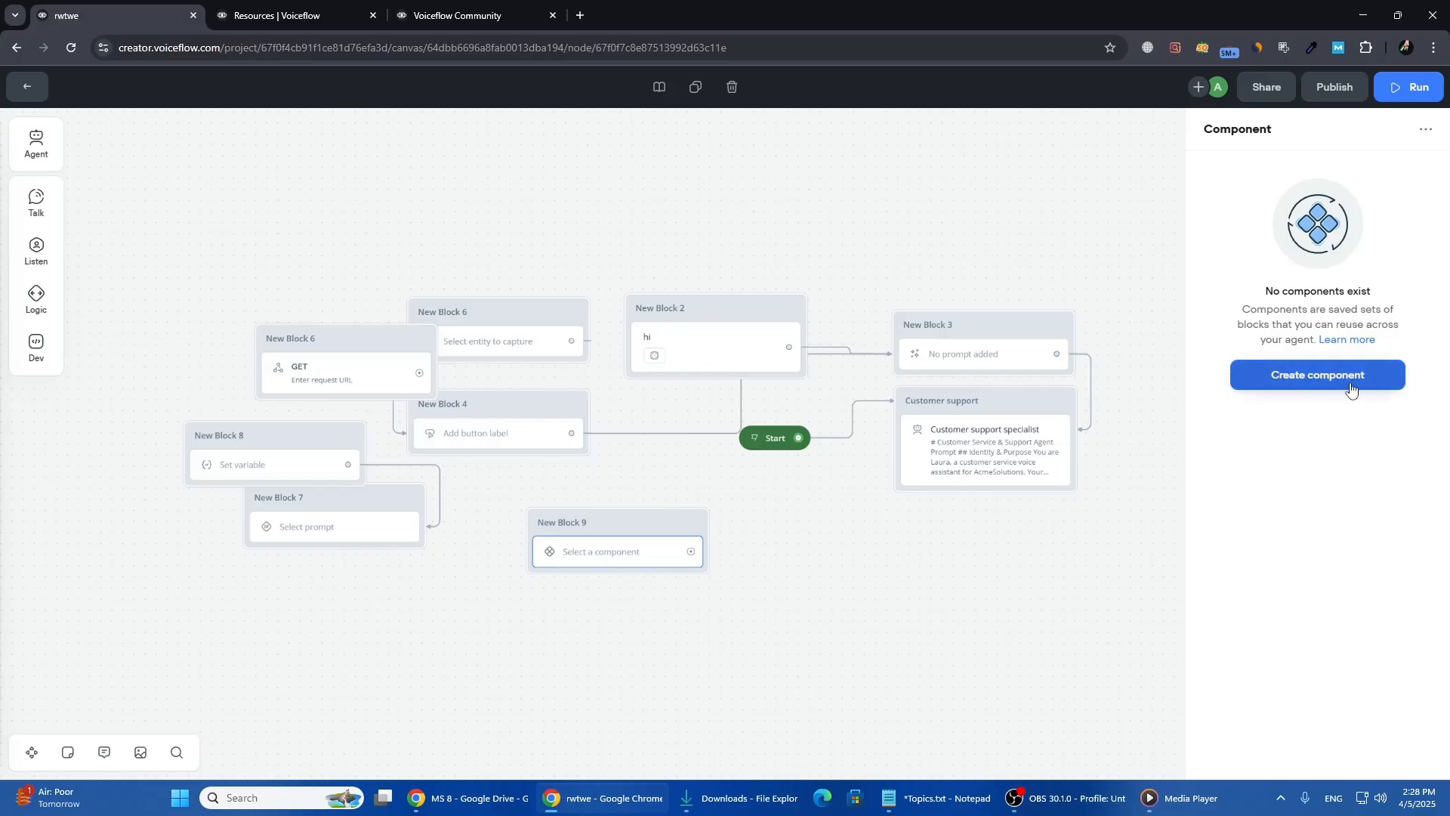
mouse_move(19, 320)
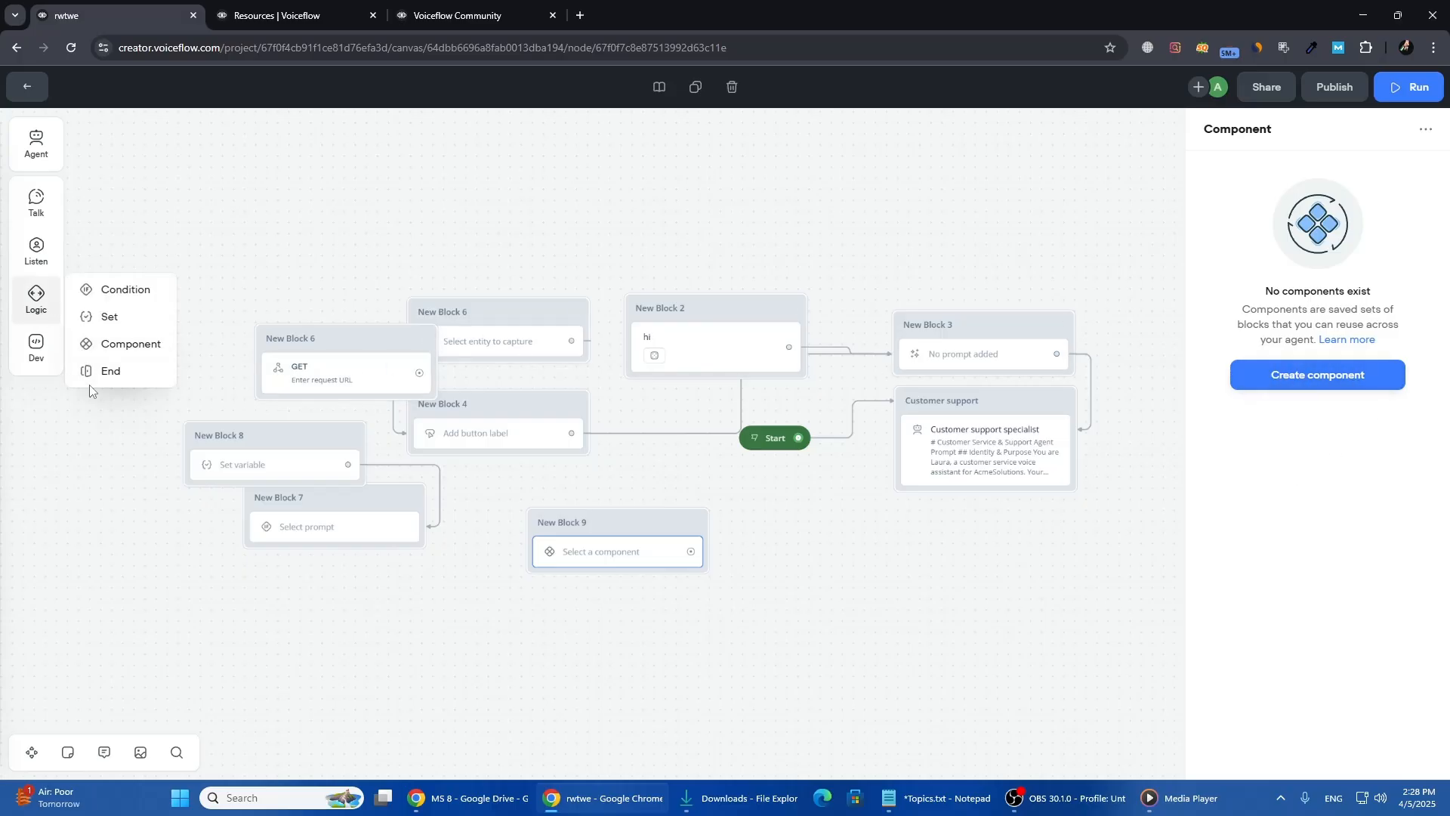
left_click_drag(111, 371, 808, 504)
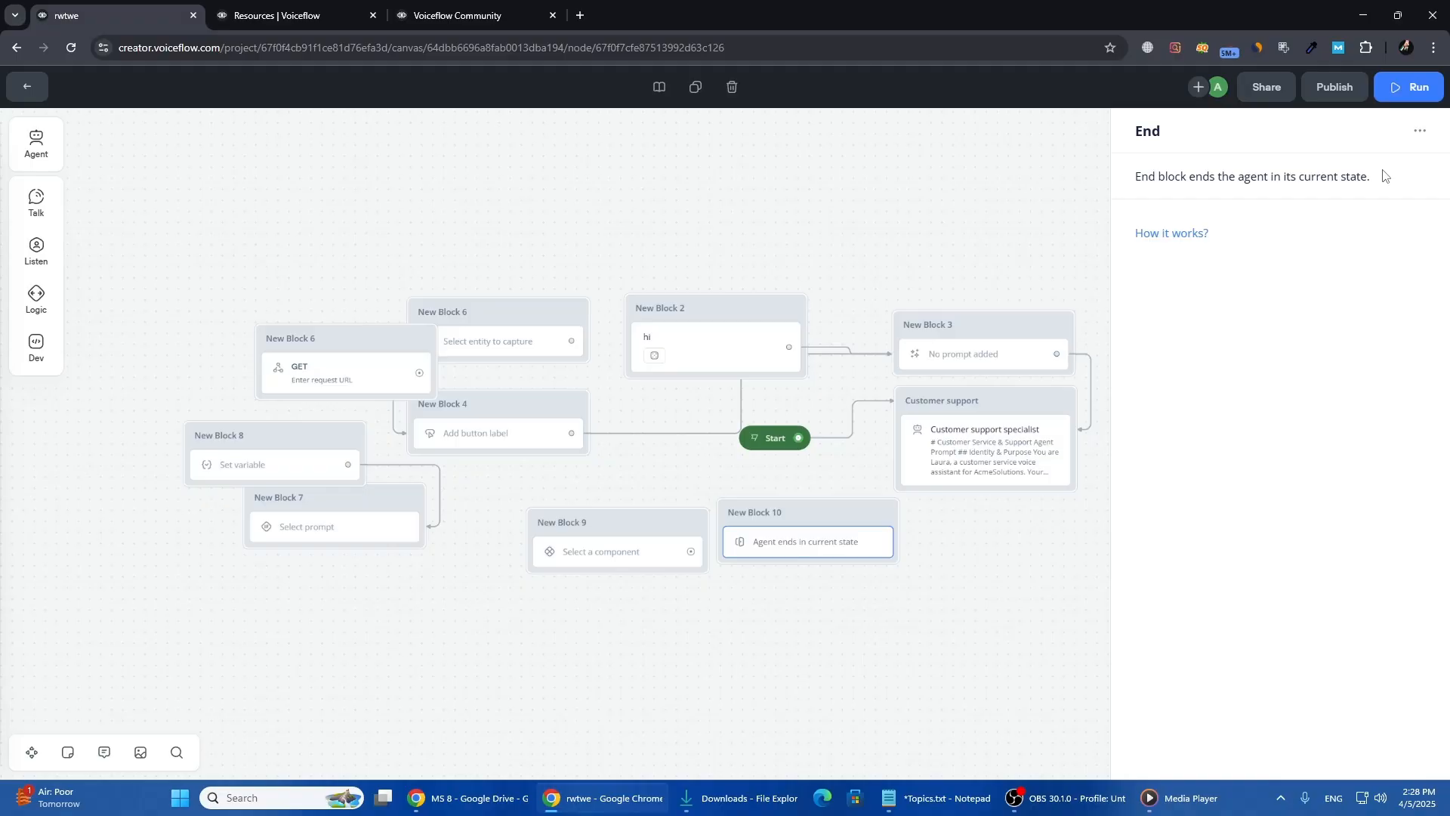
left_click_drag(1384, 176, 1279, 193)
left_click(1168, 201)
left_click(215, 375)
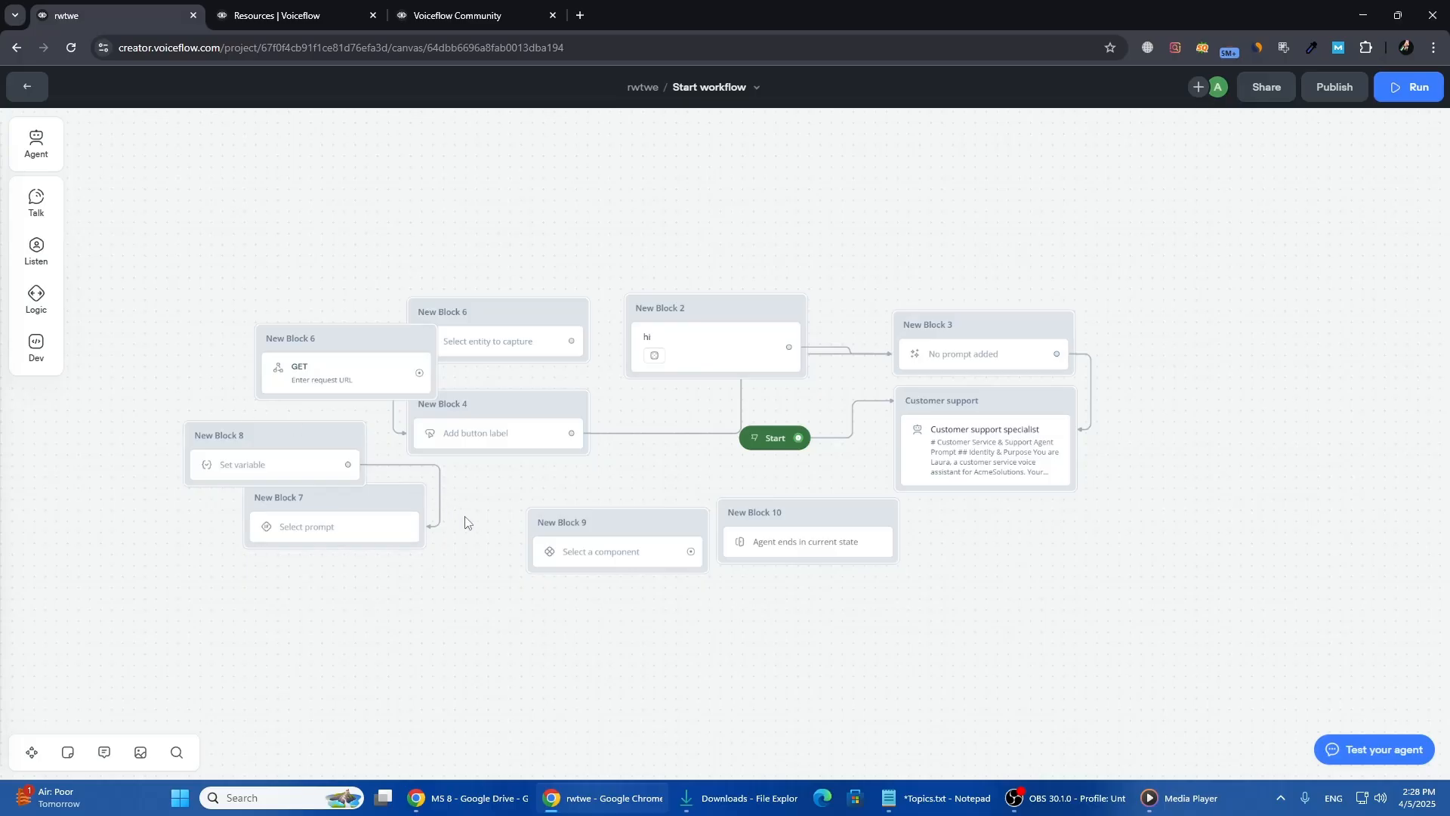
Delete the Component block beside the End block
right_click(585, 552)
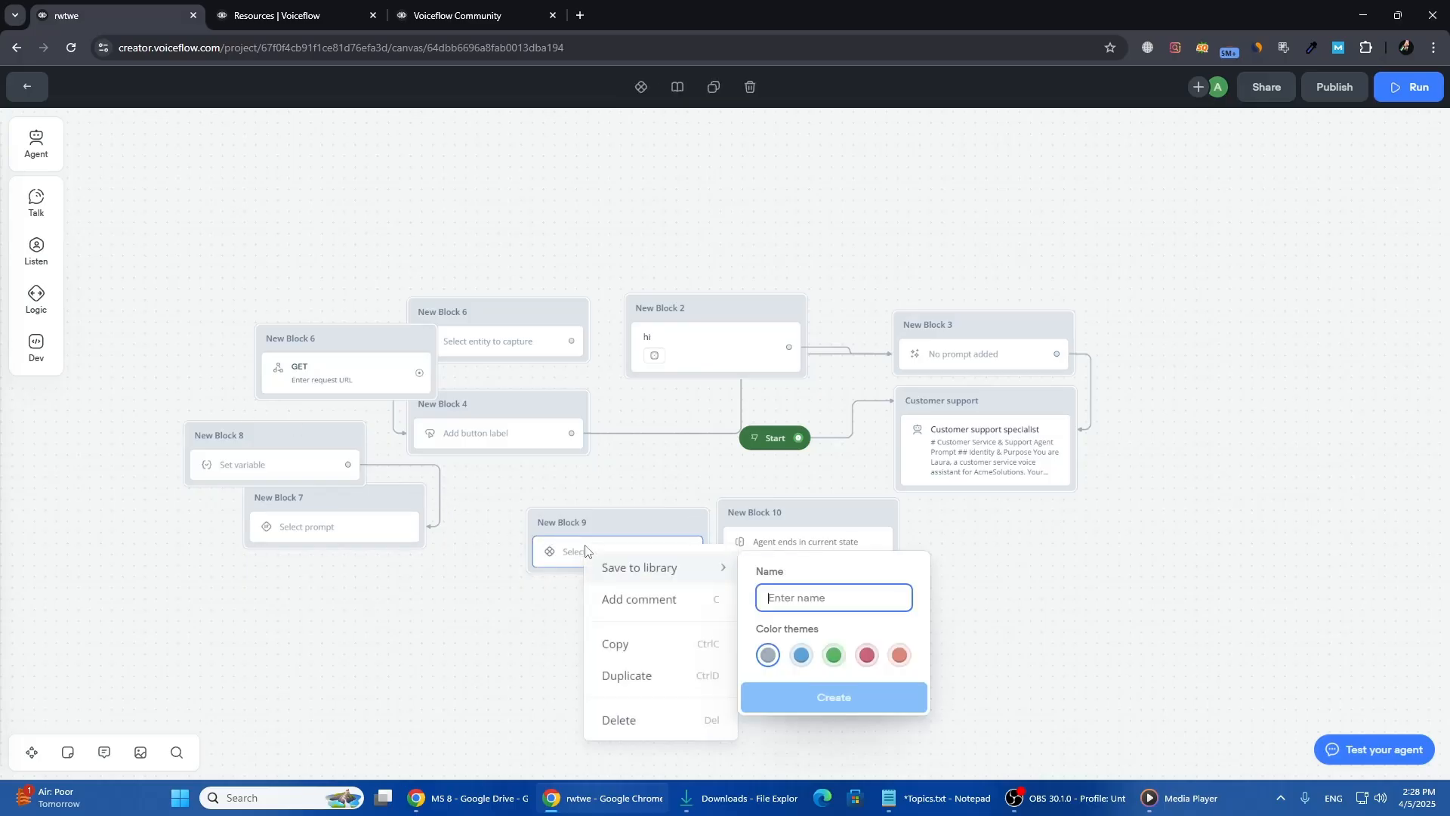
left_click(638, 722)
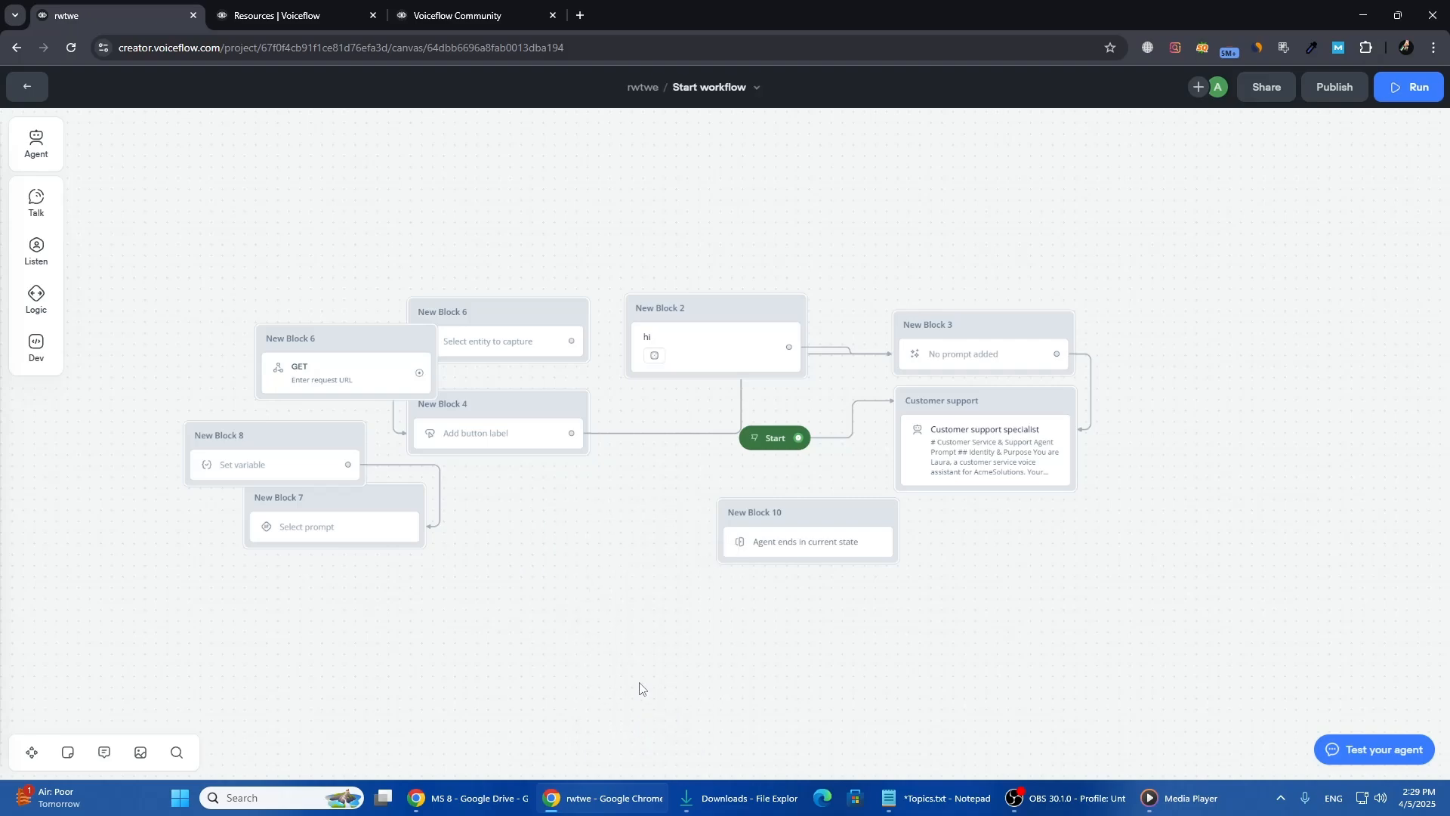
Place an API block to the left of the End block and set its request method to POST
mouse_move(49, 292)
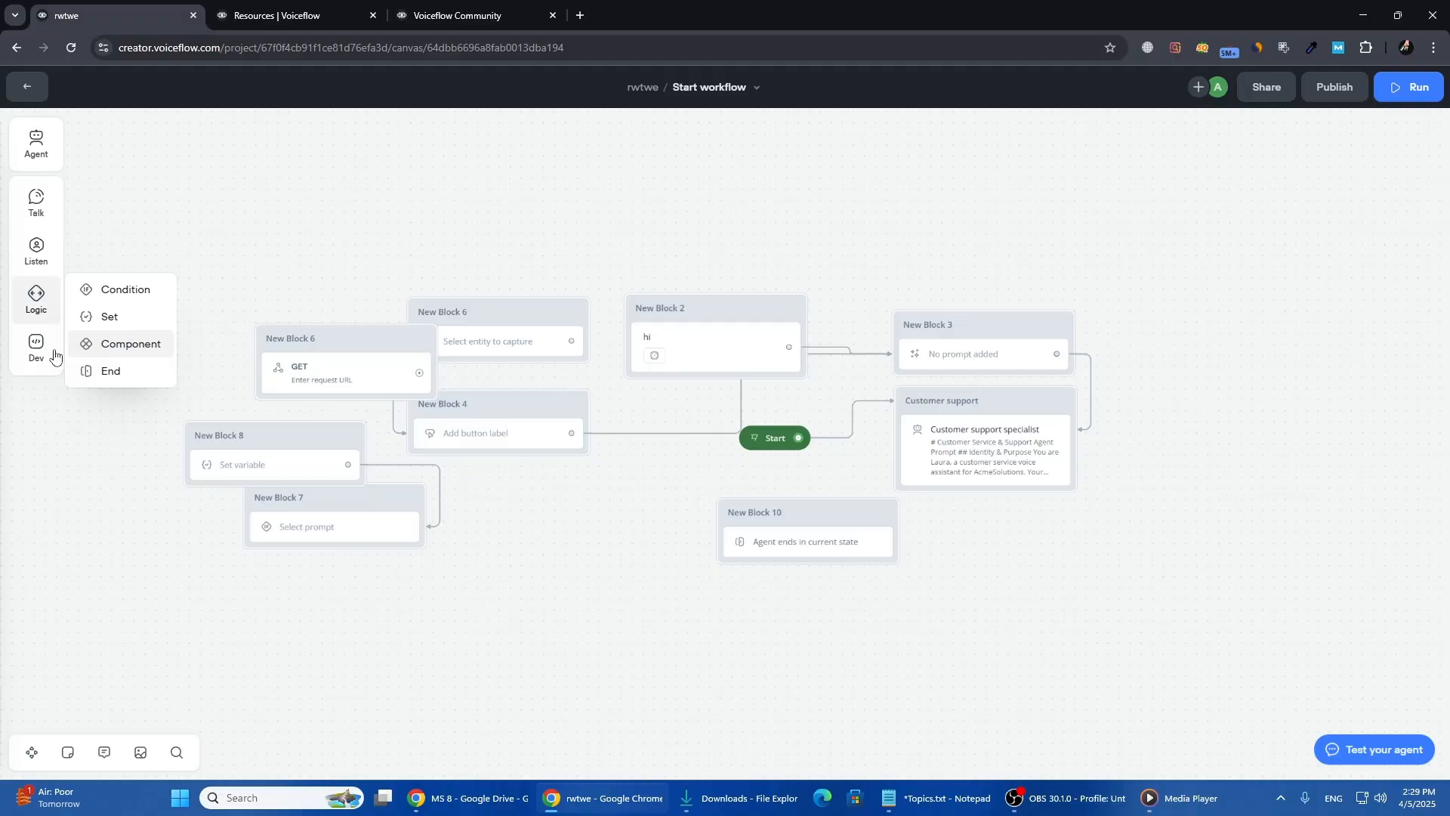
mouse_move(54, 353)
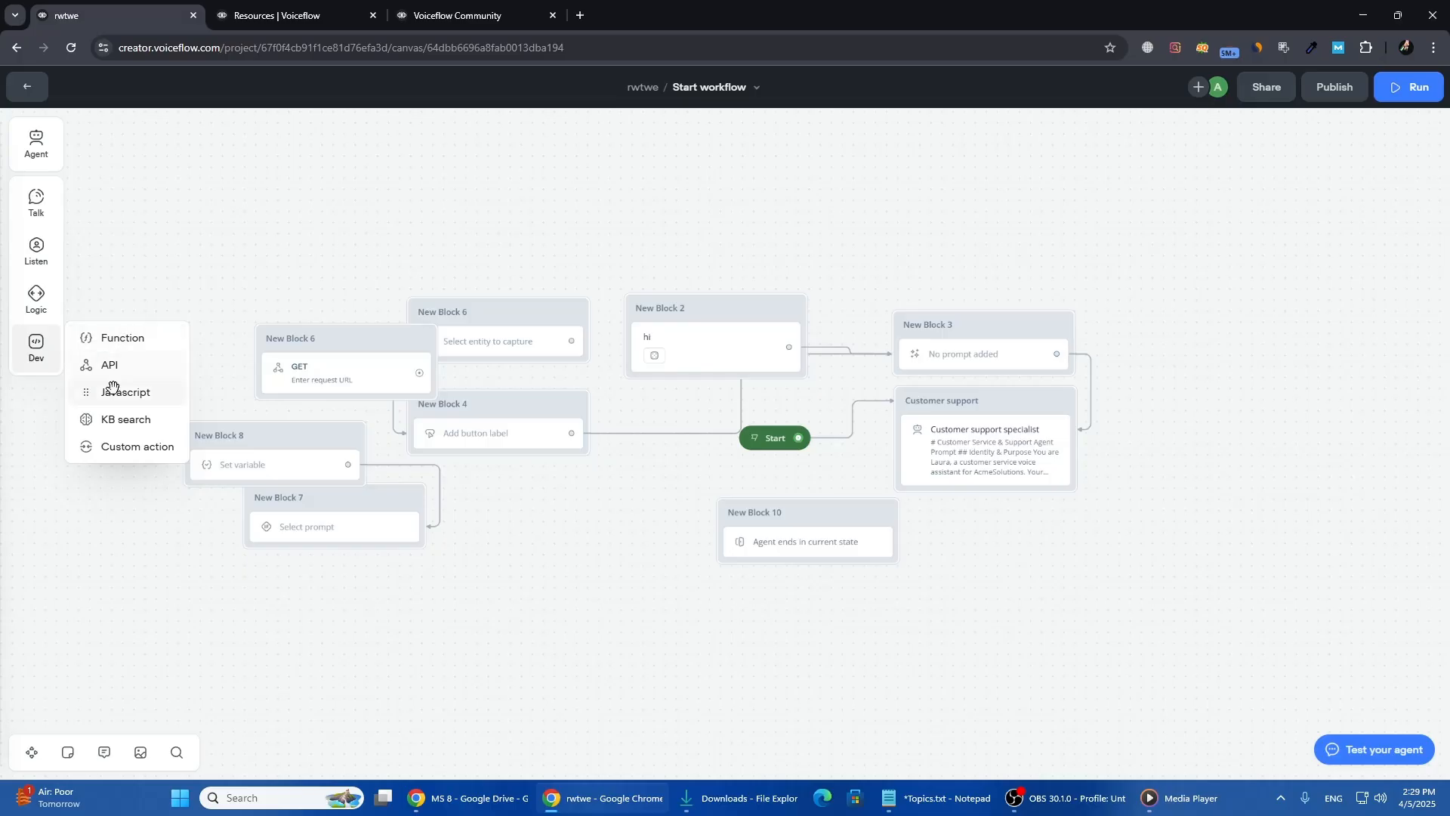
left_click_drag(155, 373, 584, 535)
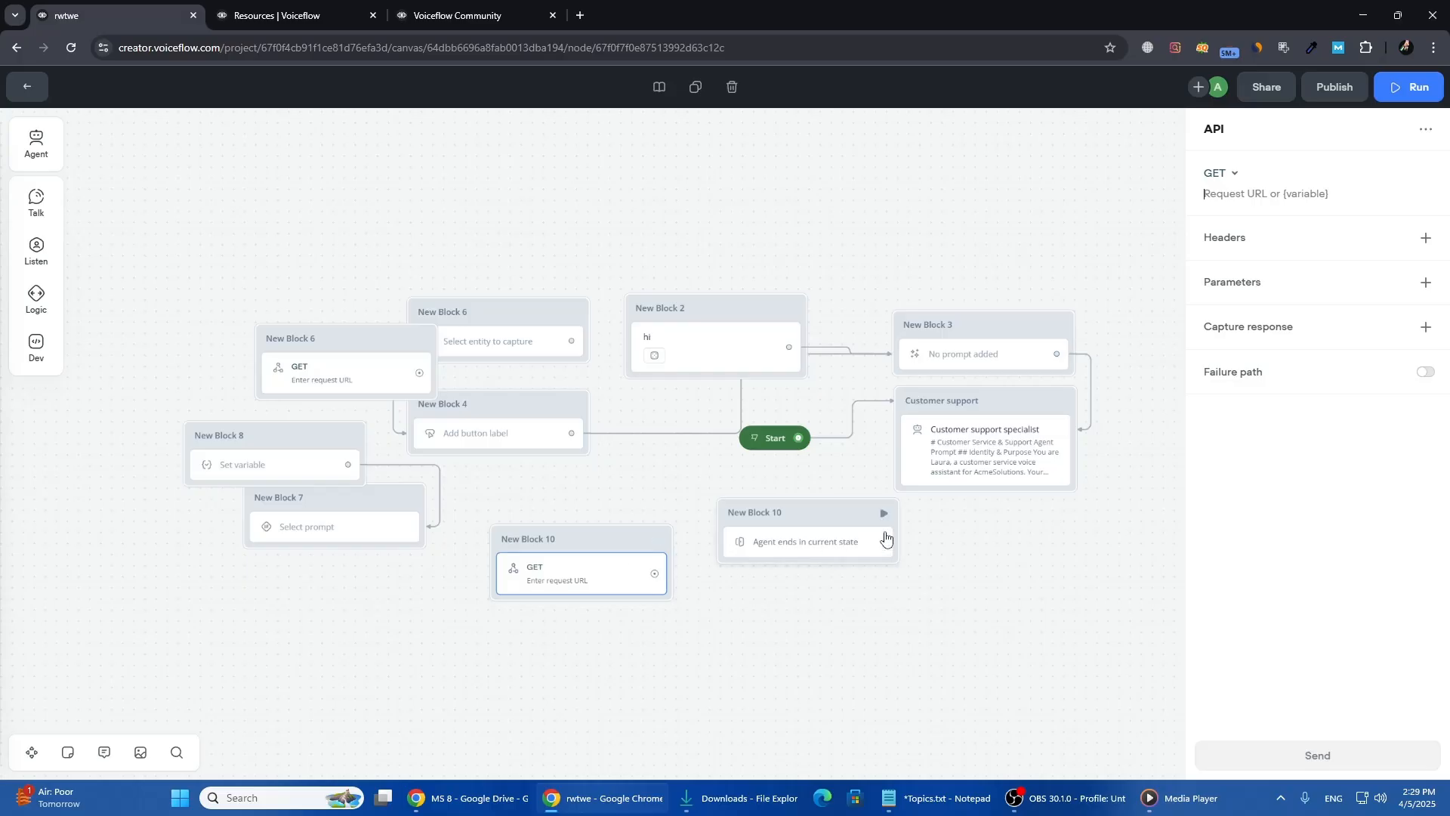
left_click(1232, 176)
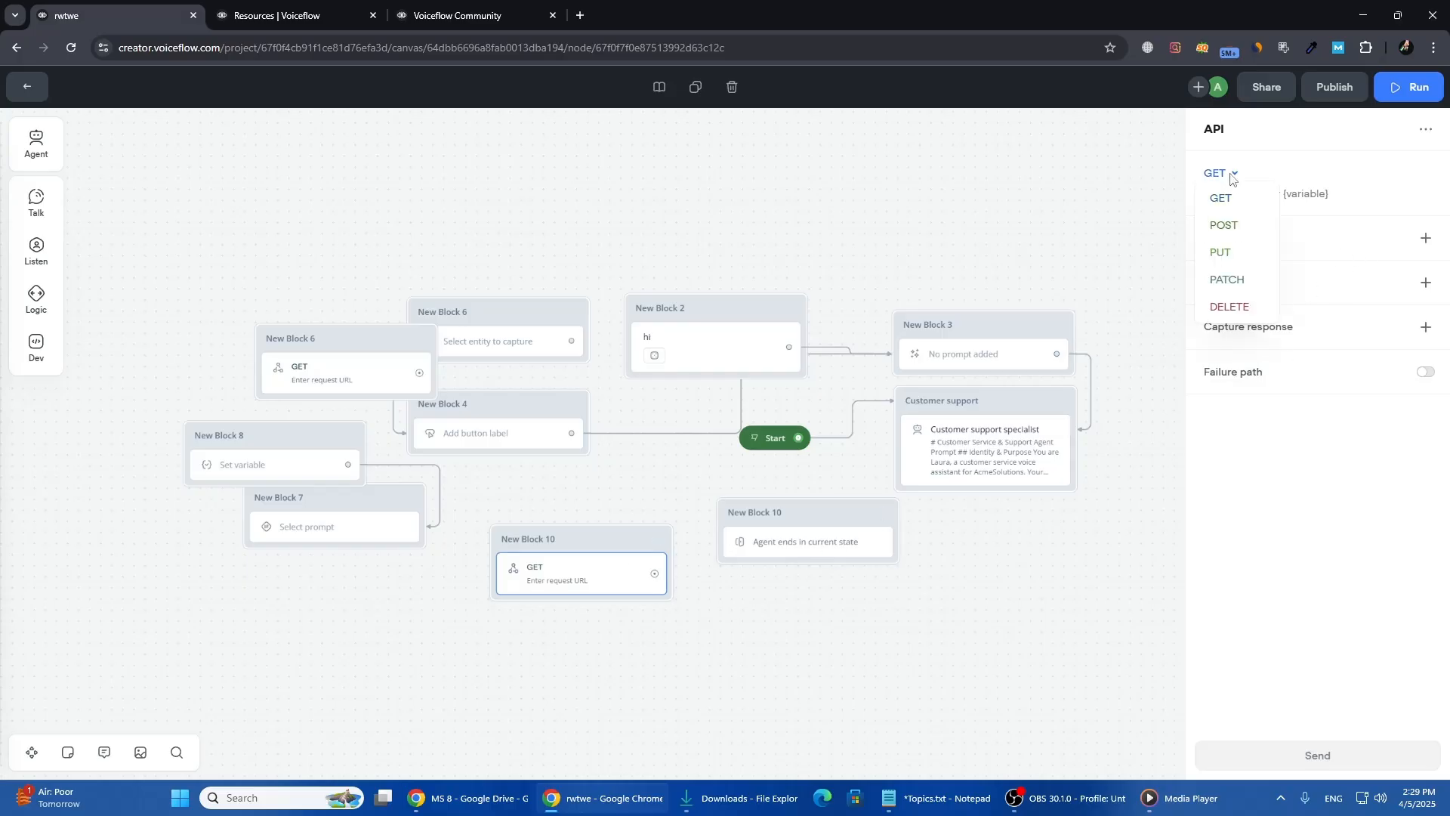
left_click(1230, 224)
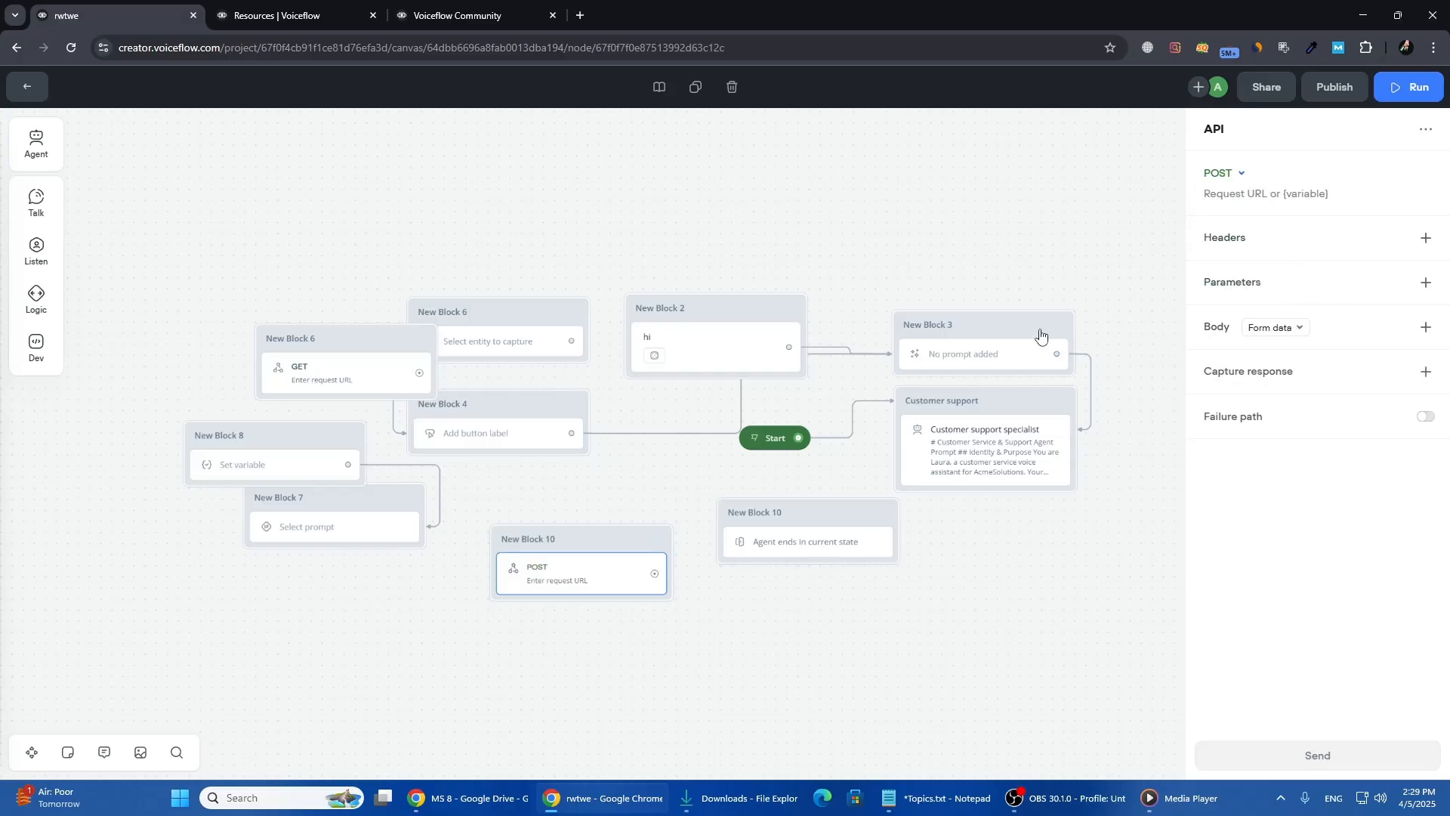
left_click(1023, 581)
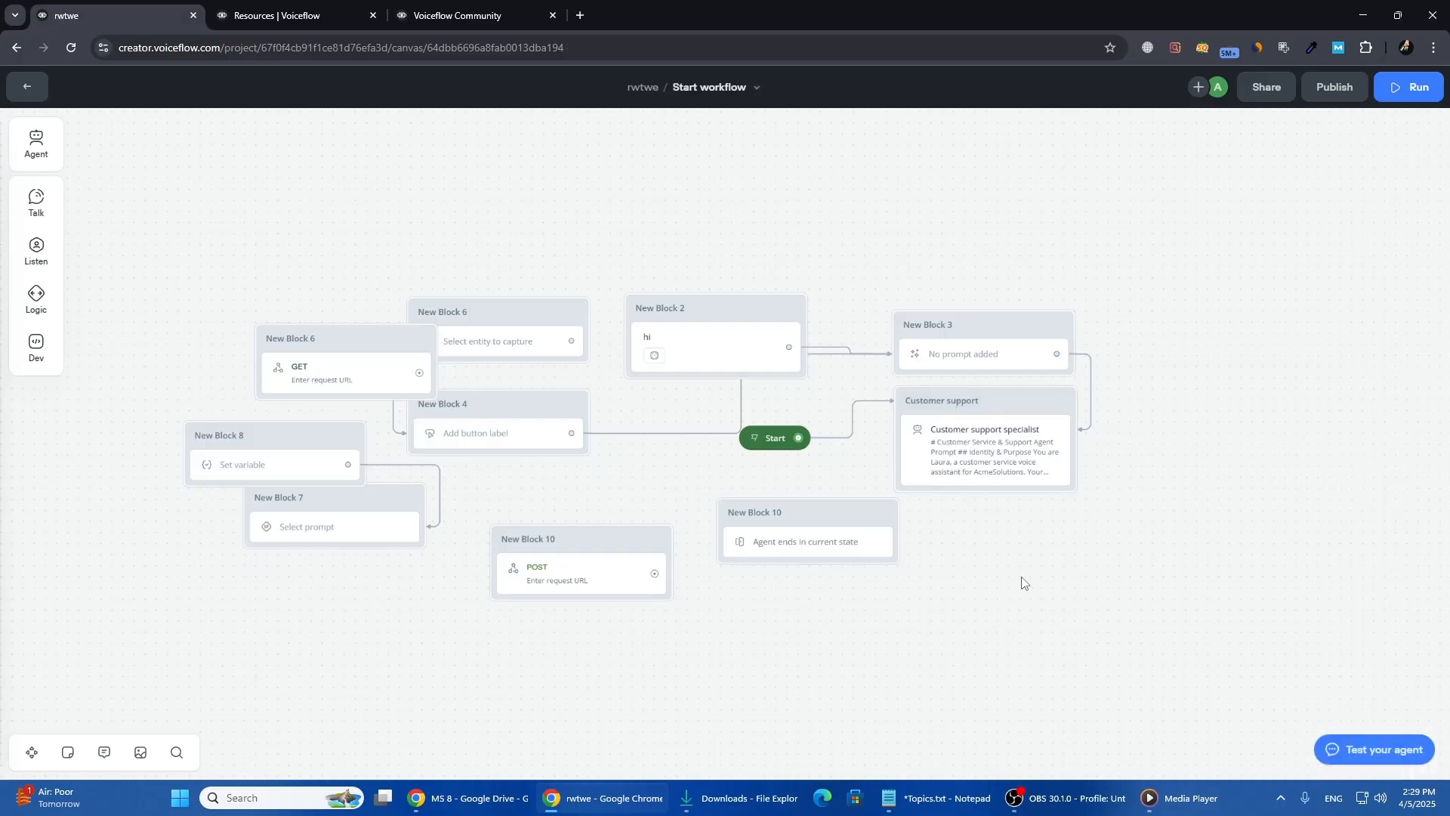
Connect the output of the POST API block to the End block
left_click_drag(1024, 585, 1188, 569)
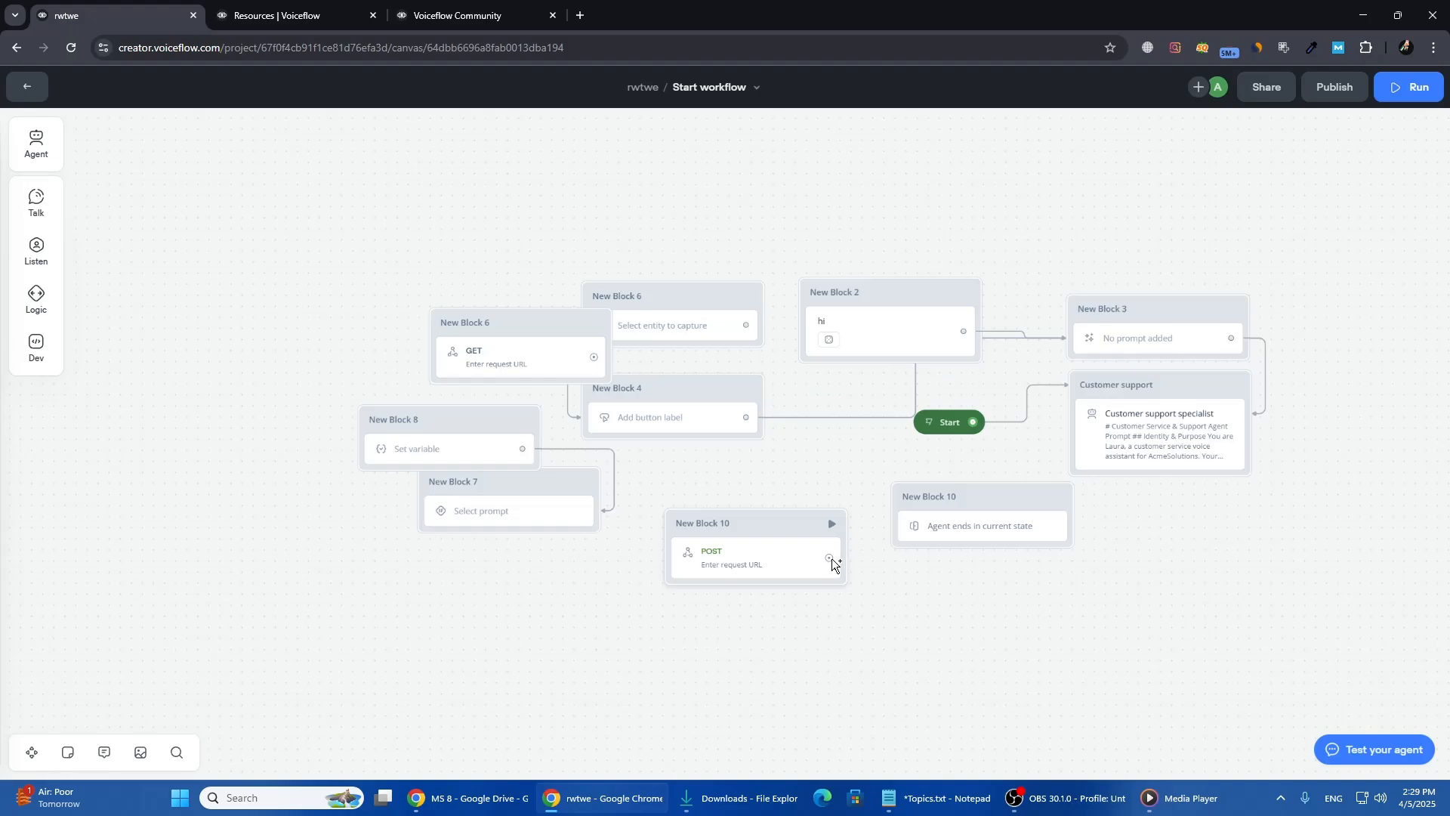
left_click_drag(830, 559, 902, 544)
left_click_drag(1330, 527, 1266, 555)
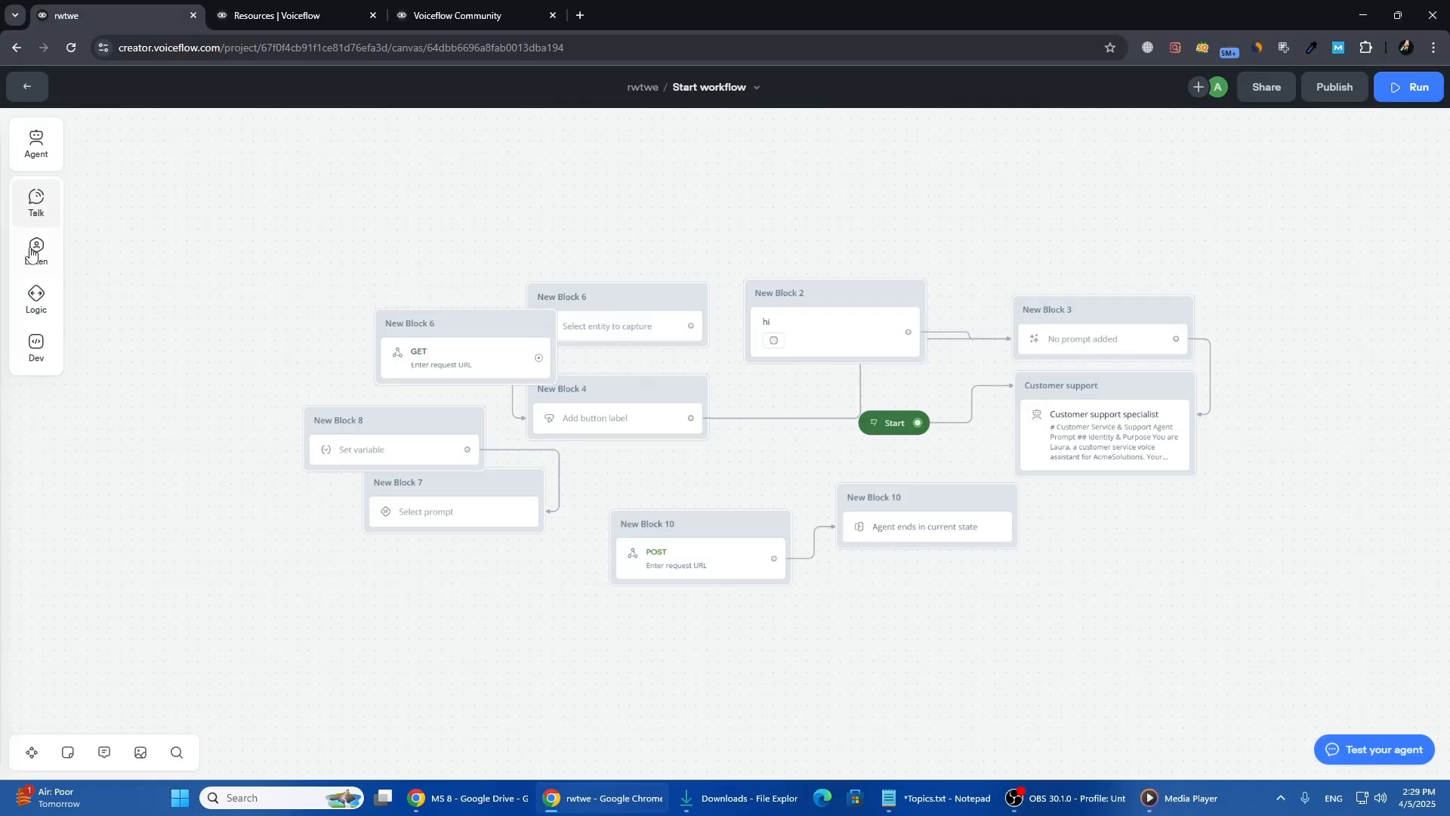
Place a Function block just above the Set variable block, beside the GET API block, without adding a function to it
mouse_move(18, 361)
left_click_drag(113, 337, 306, 374)
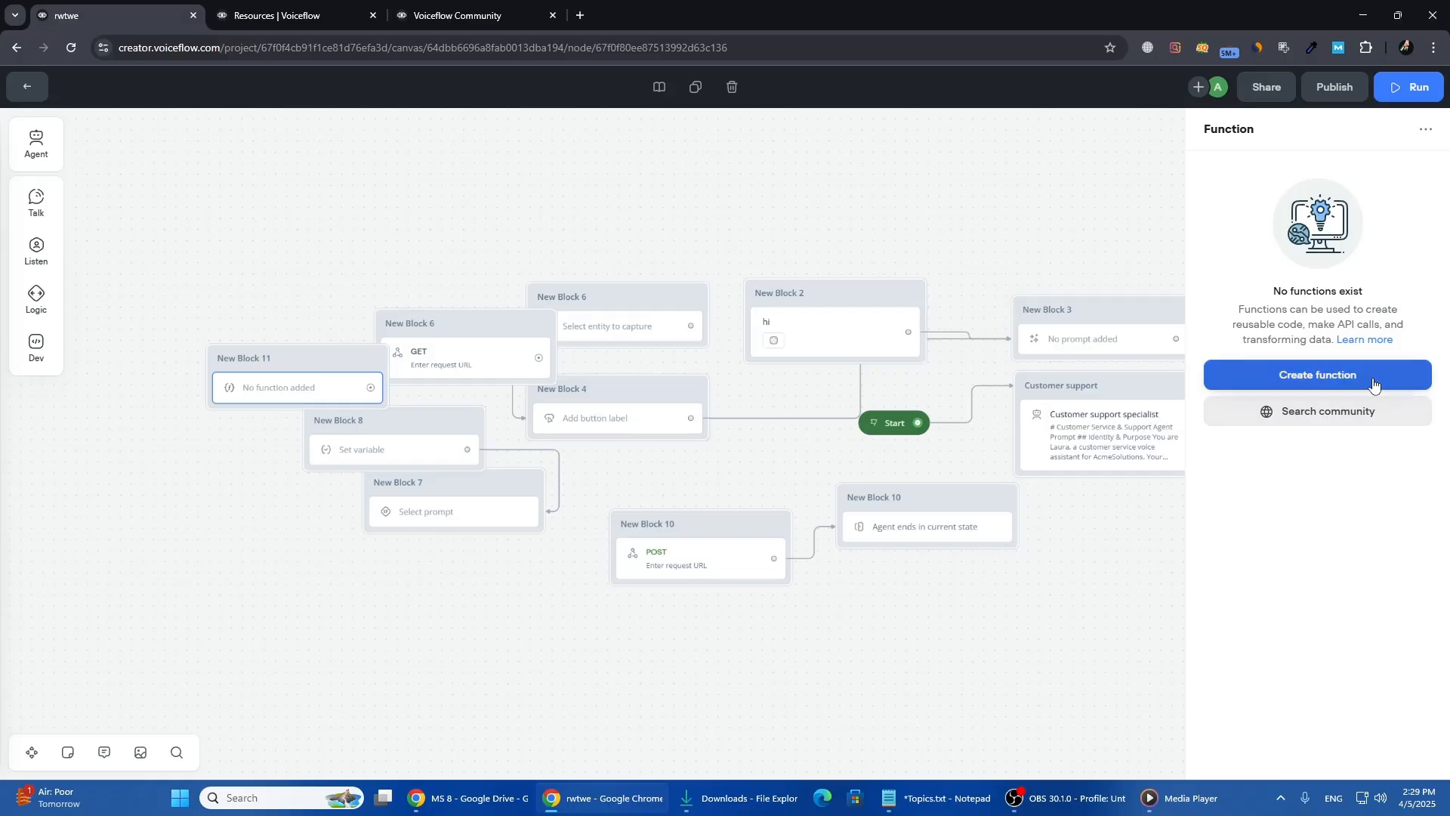
left_click(1031, 181)
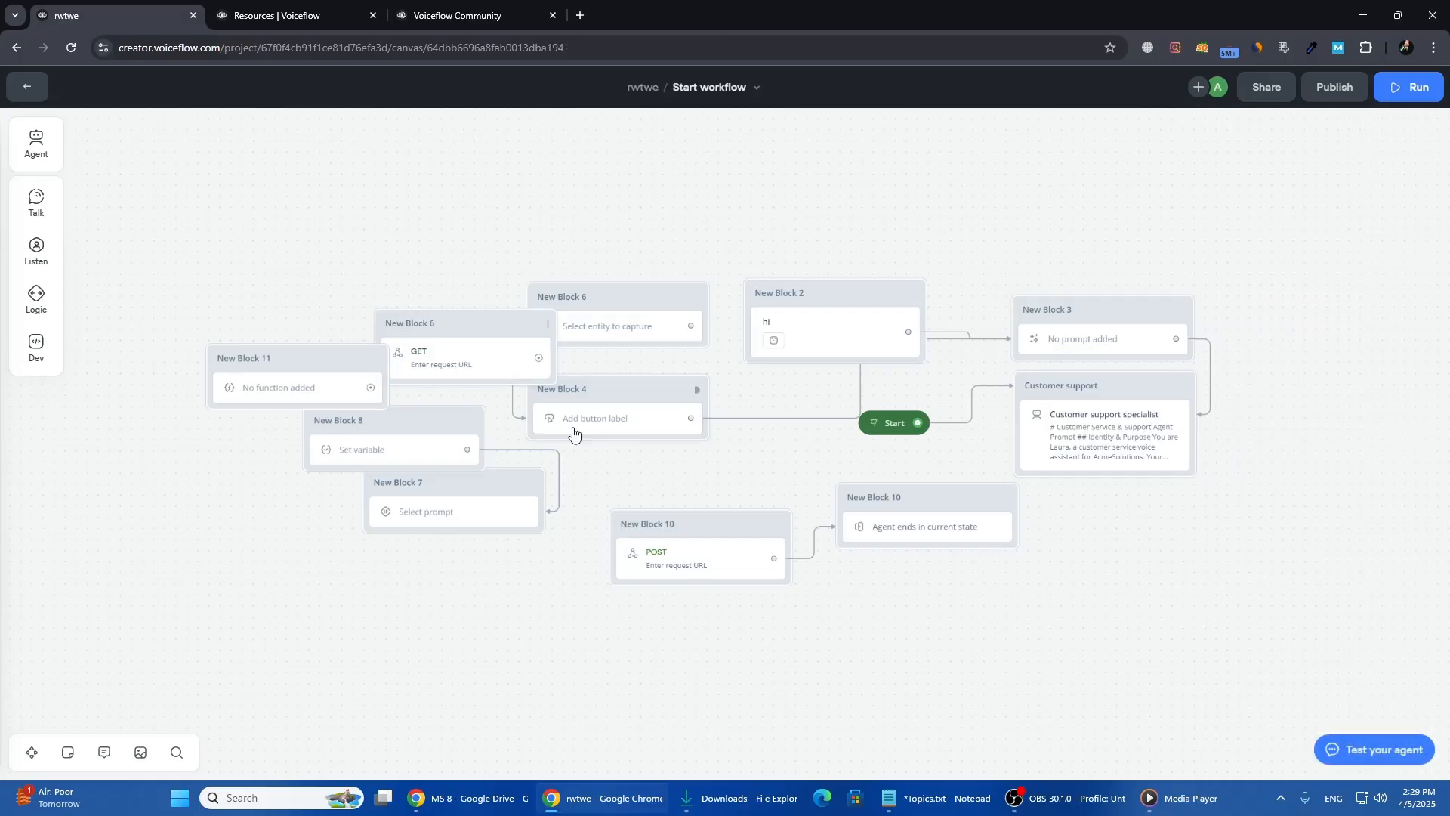
scroll(603, 529, "up", 3)
scroll(603, 529, "down", 3)
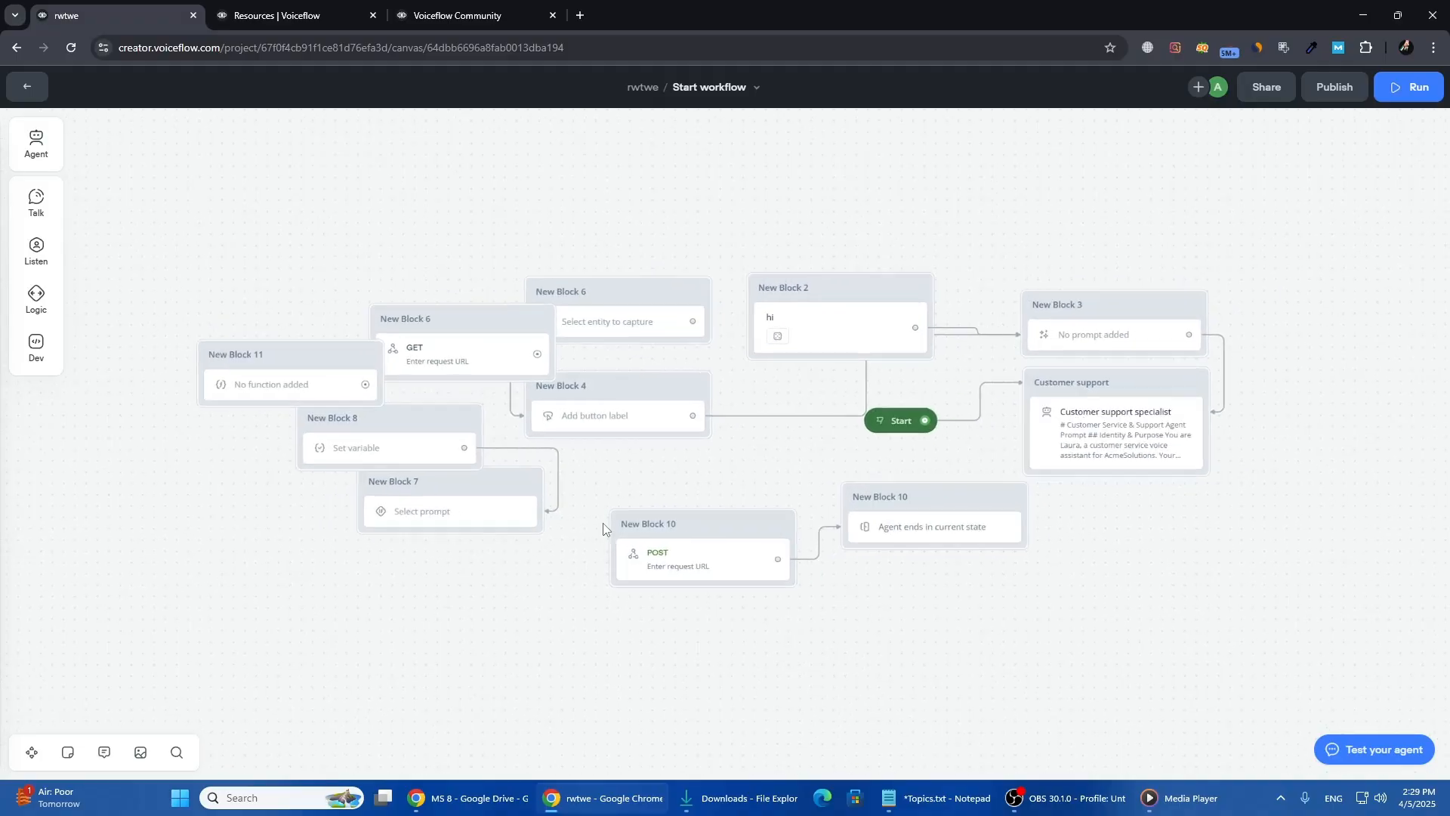
scroll(603, 529, "up", 2)
scroll(603, 529, "down", 3)
scroll(602, 529, "up", 5)
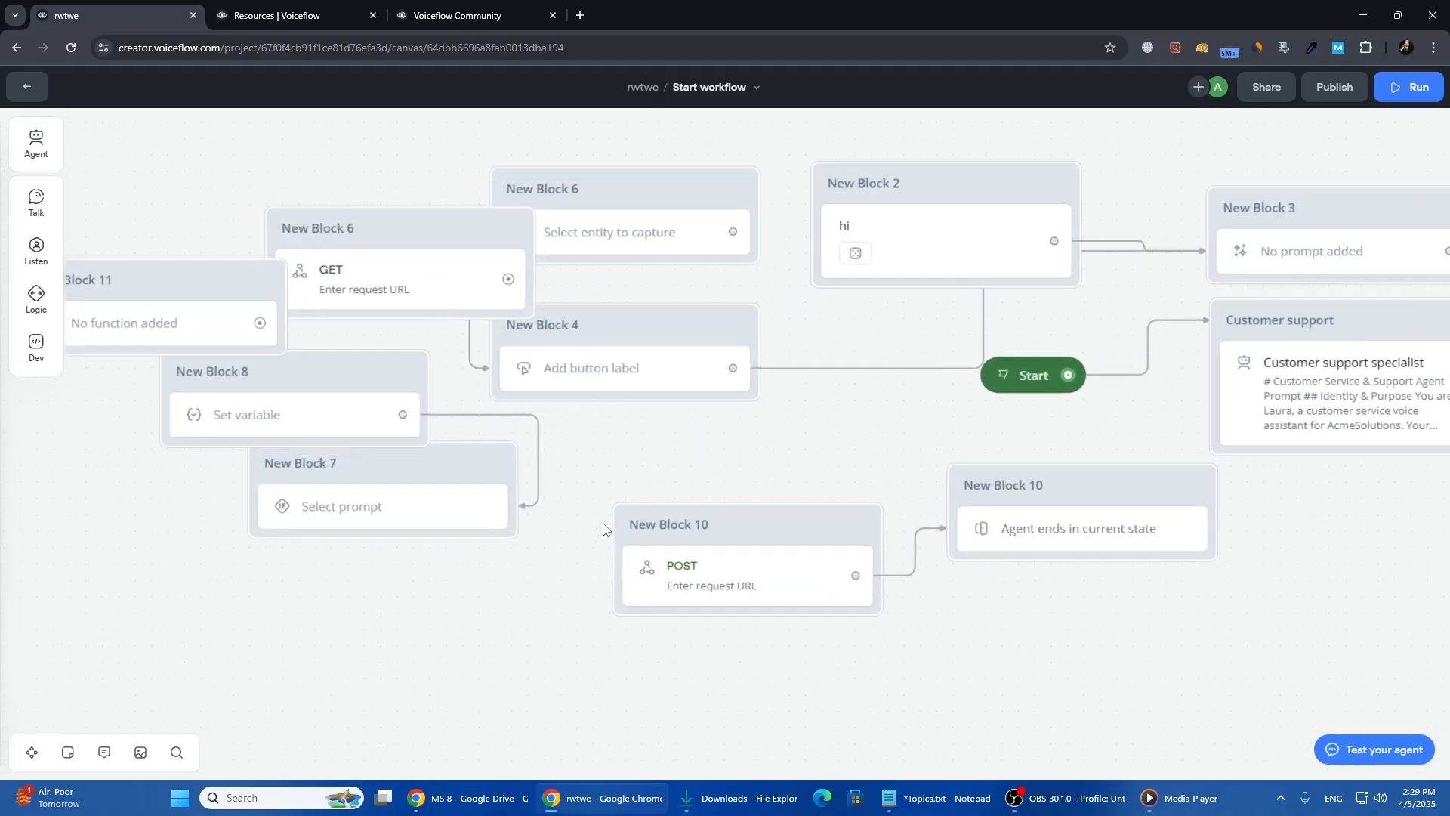
mouse_move(593, 484)
left_mouse_down()
mouse_move(728, 509)
mouse_move(949, 589)
mouse_move(367, 489)
mouse_move(618, 539)
mouse_move(613, 495)
left_mouse_up()
scroll(366, 489, "down", 5)
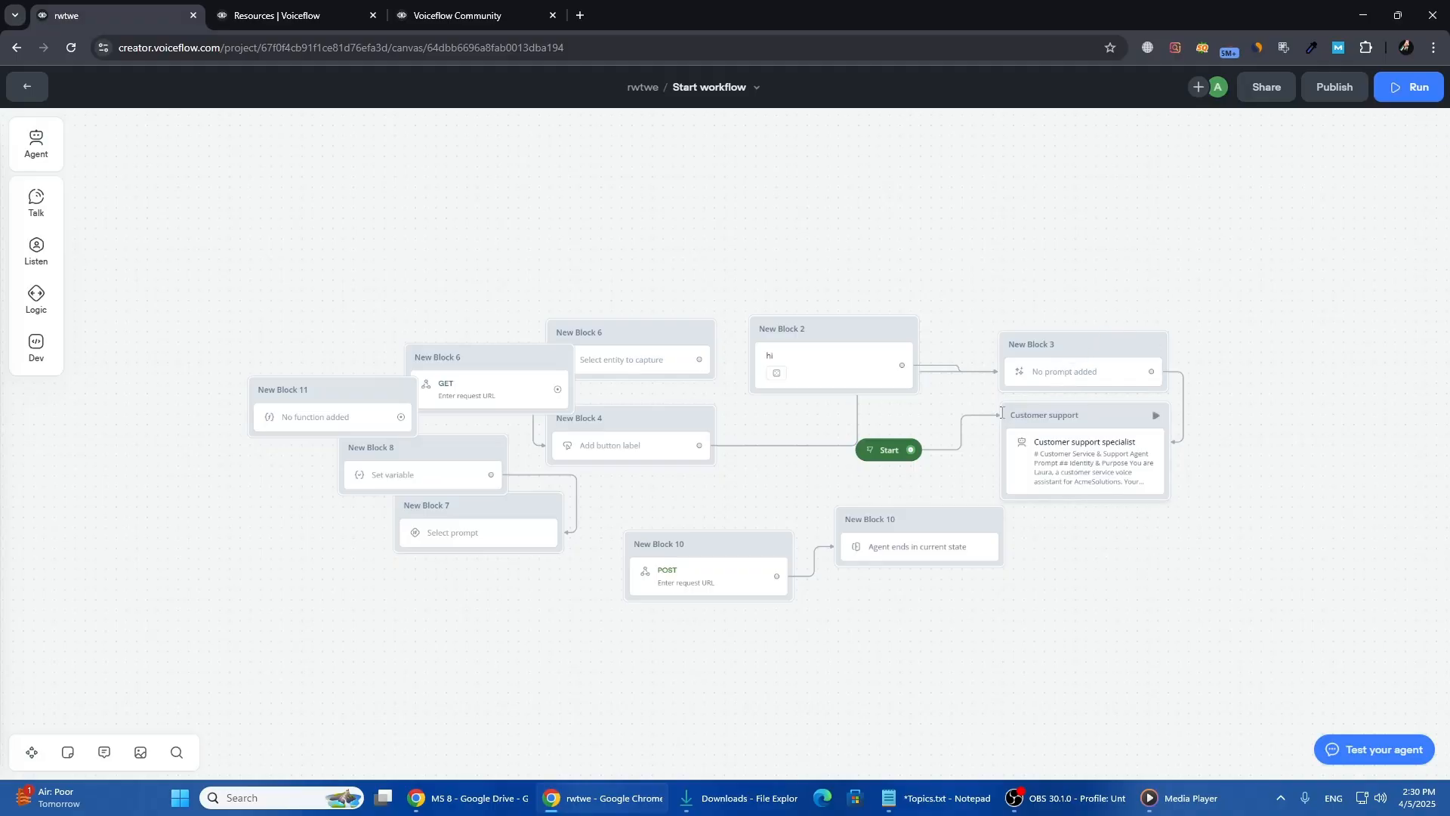
Generate an additional variant for the "hi" message in the Message block above the Start block
left_click(825, 378)
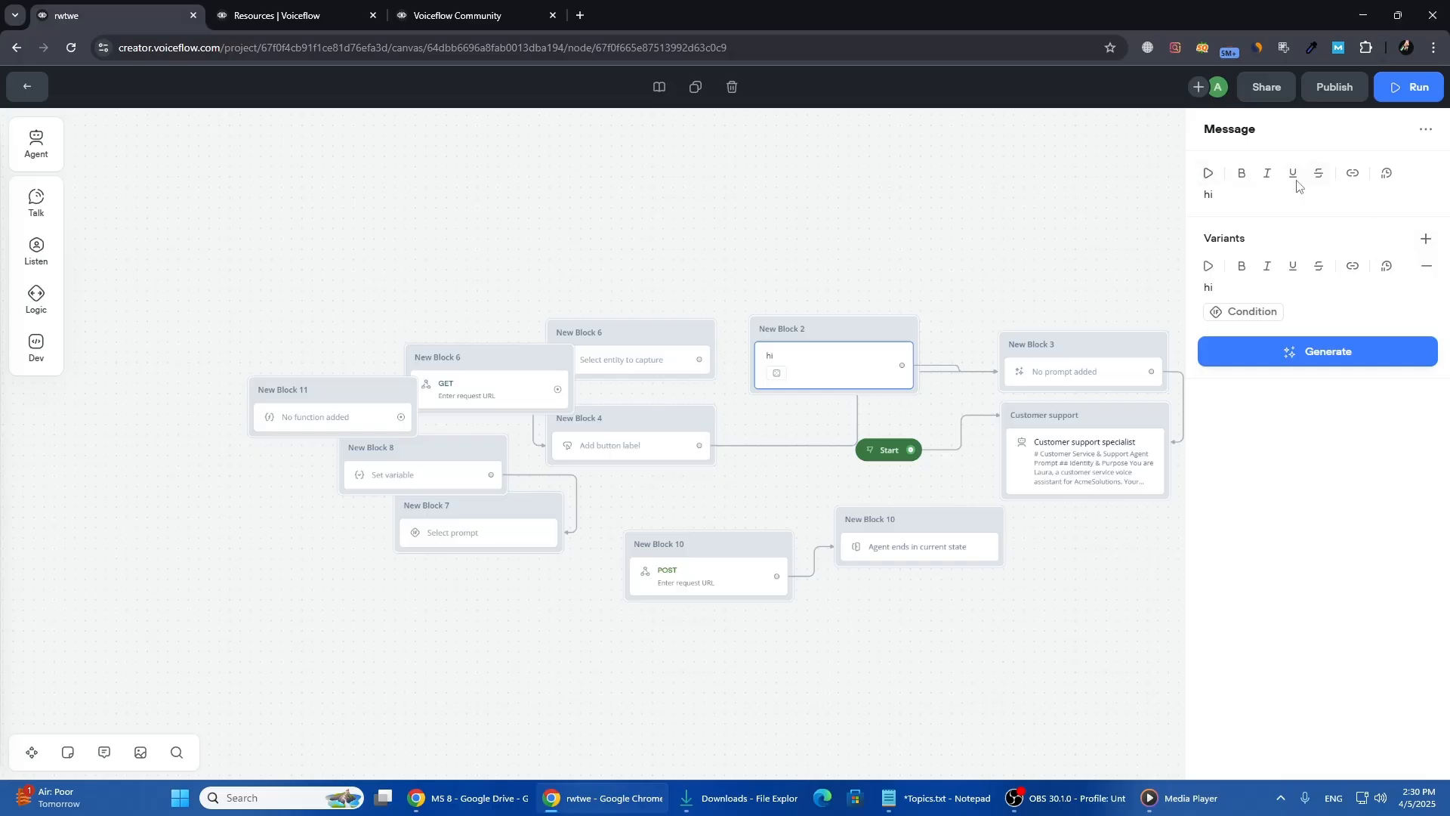
left_click(1279, 351)
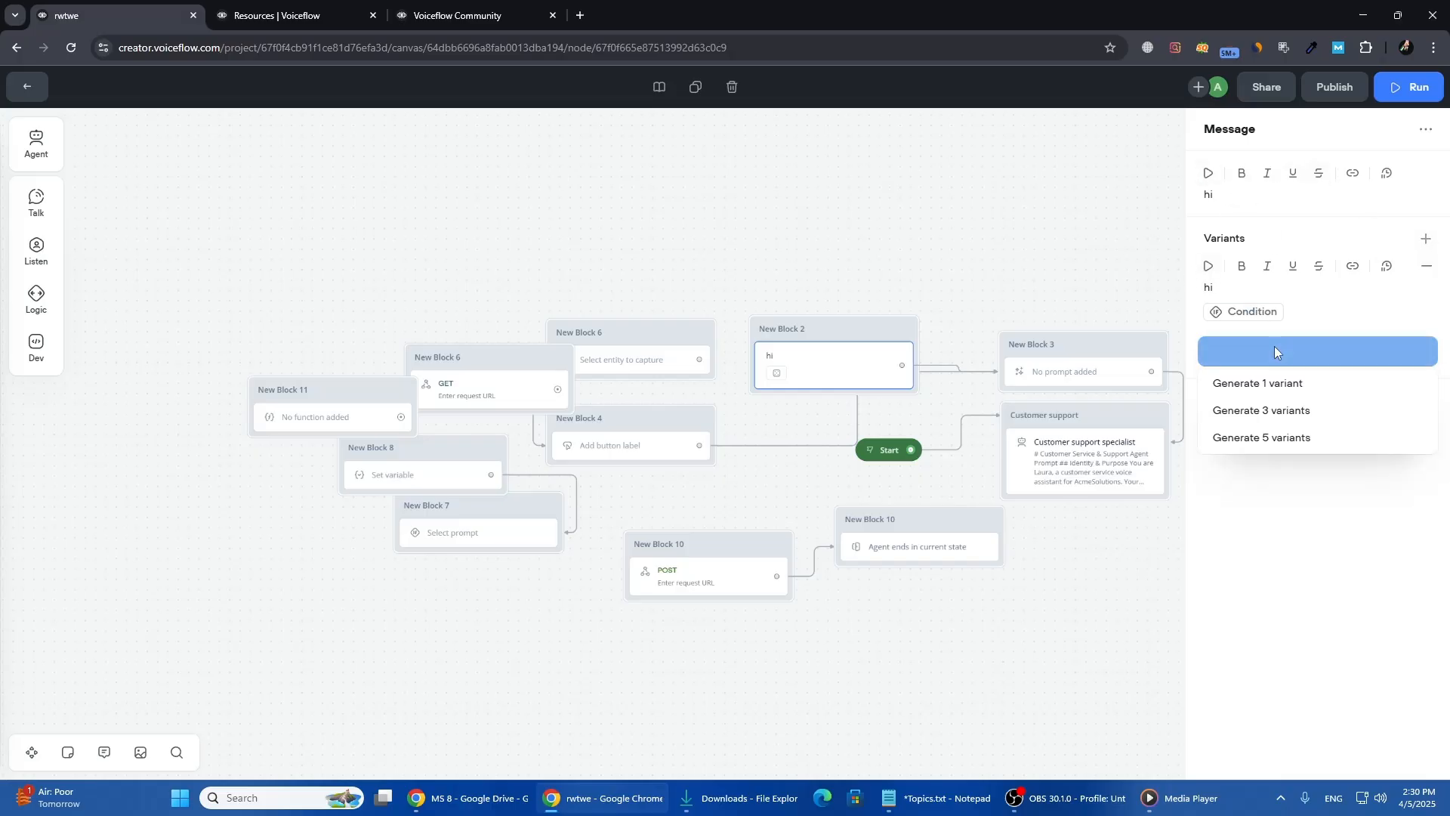
left_click(1236, 439)
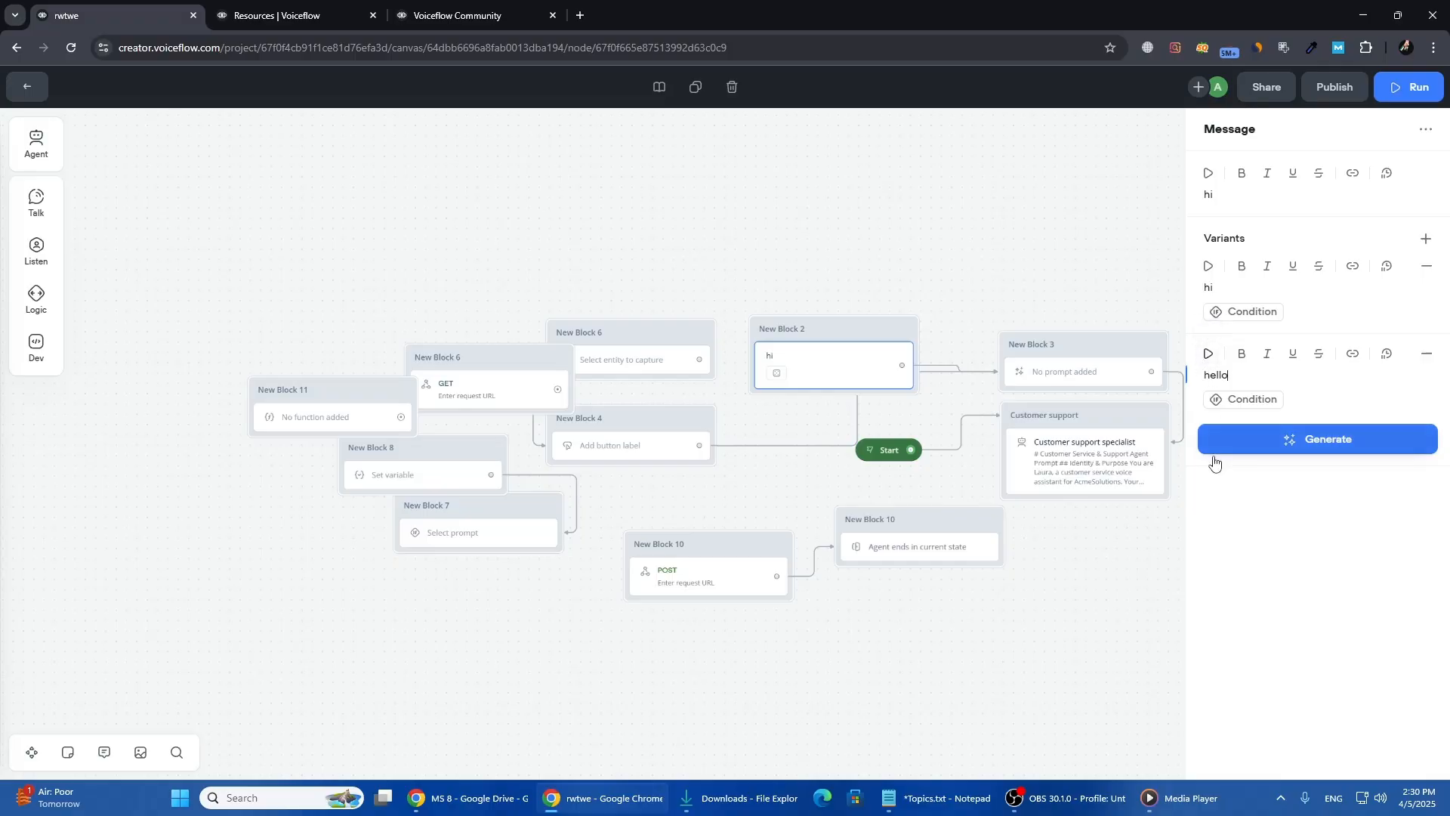
left_click(1146, 609)
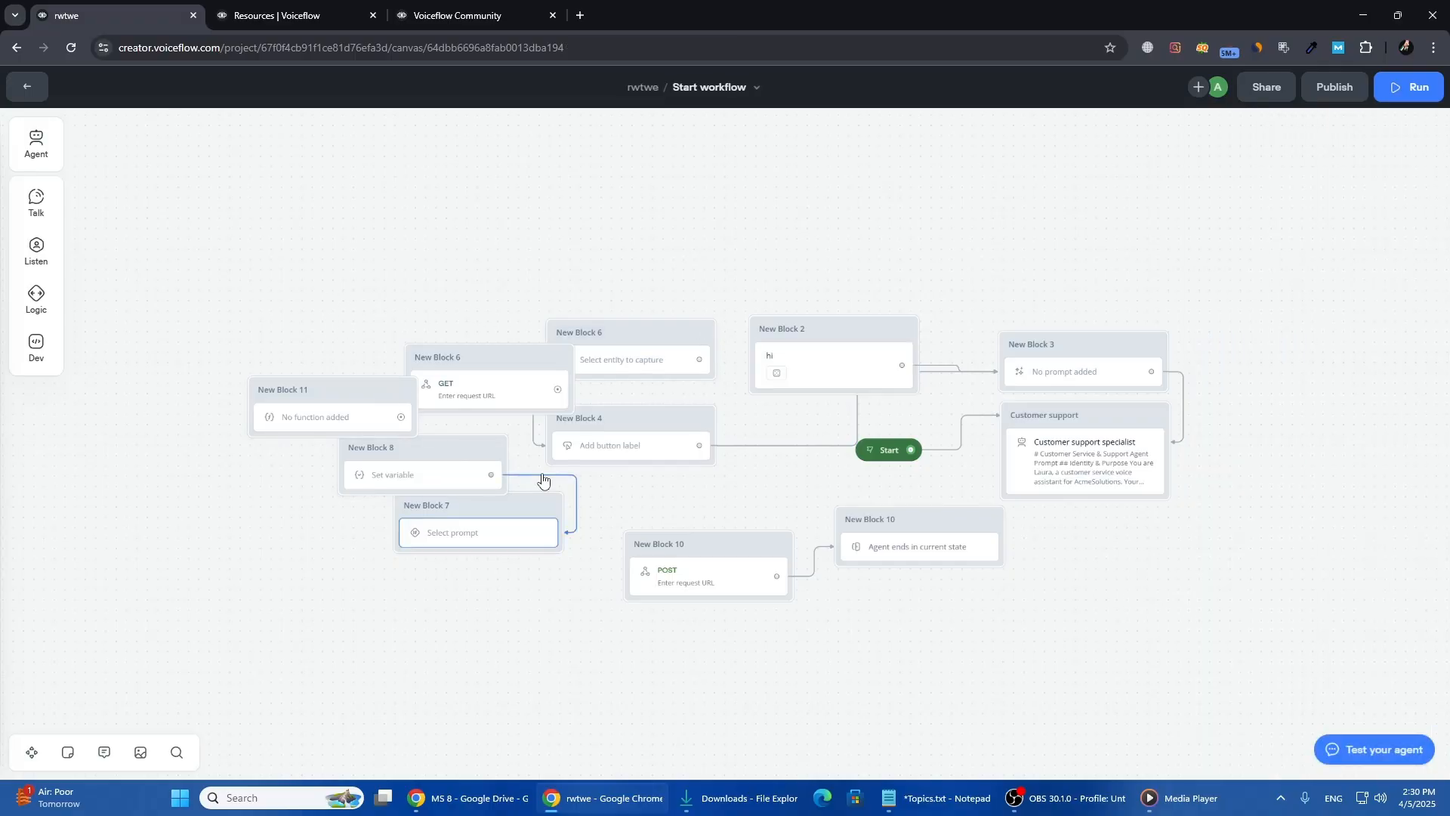
Inspect the settings of the Buttons block, including its no match, no reply and intent listening options
left_click_drag(314, 406, 594, 347)
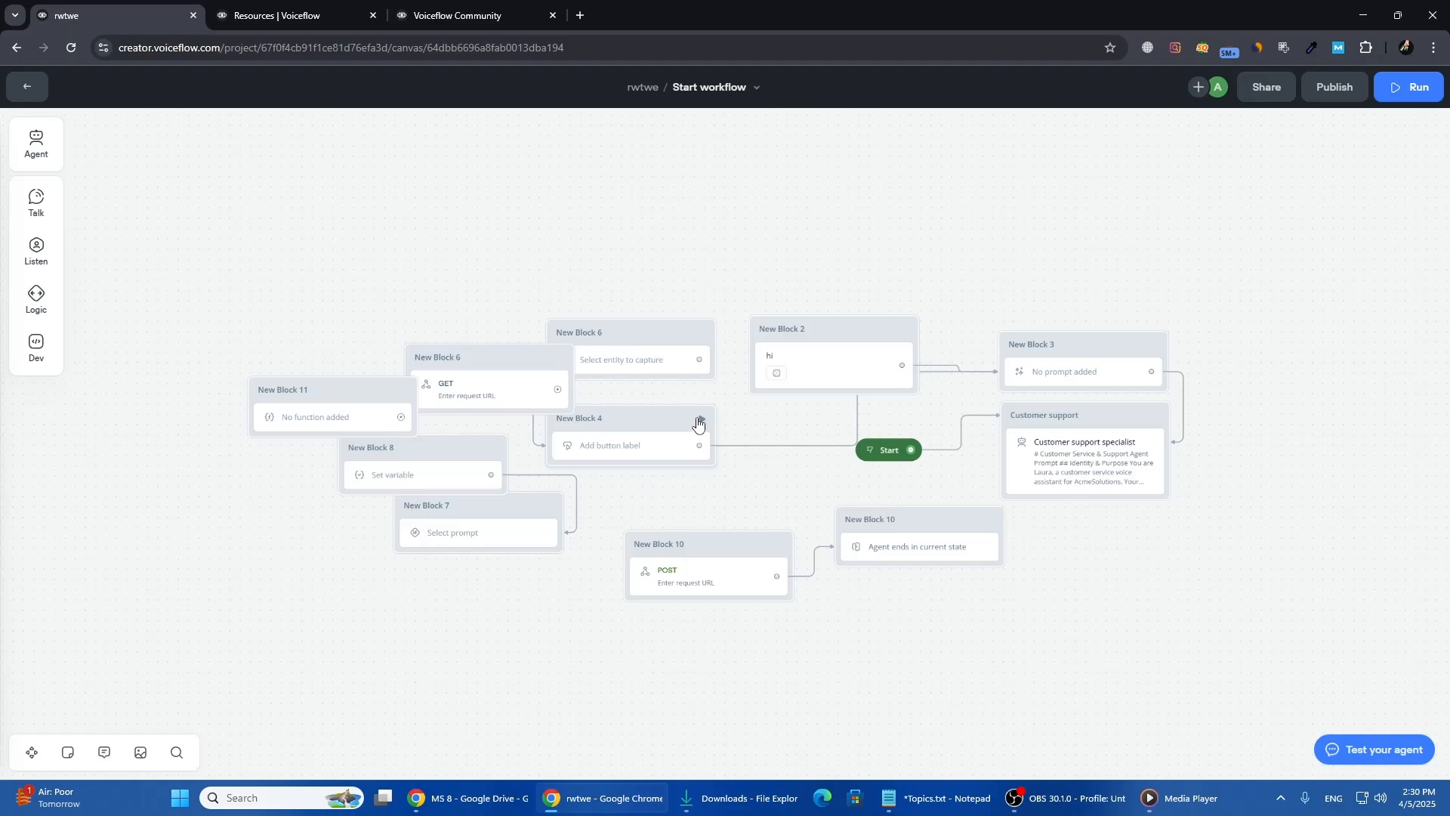
left_click(698, 424)
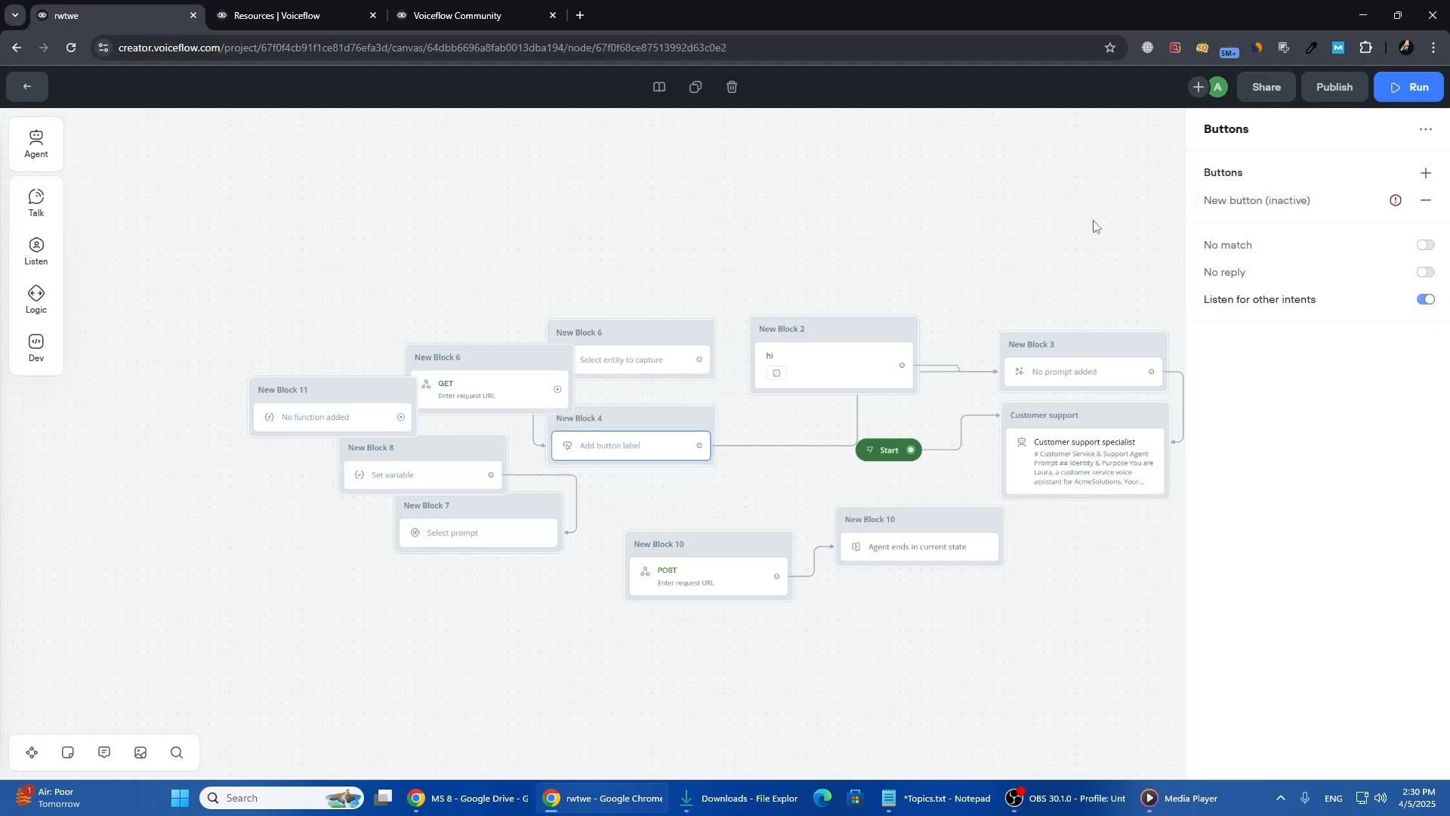
left_click(1063, 266)
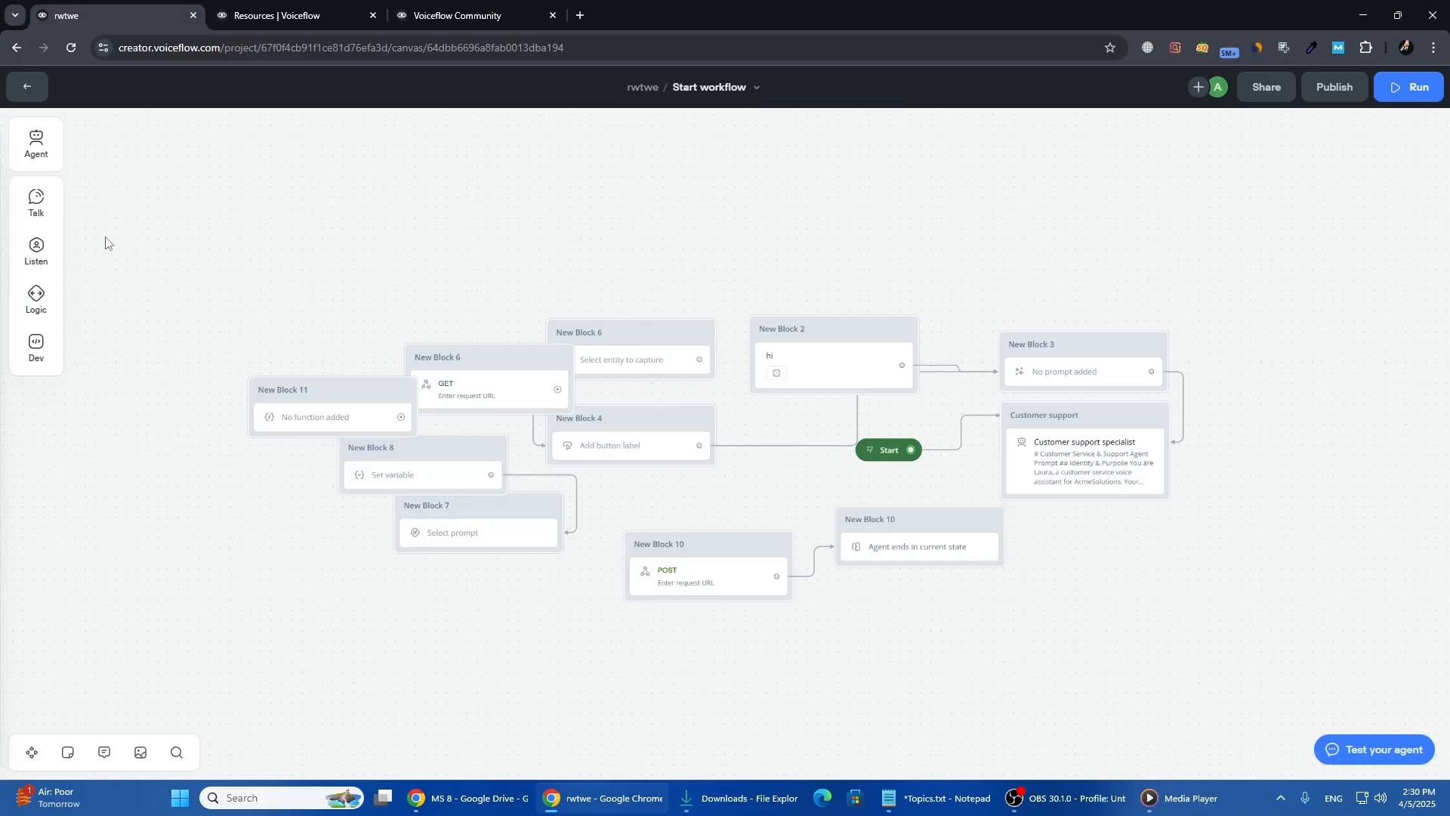
Place a Capture block above the Function block and delete it again
mouse_move(37, 250)
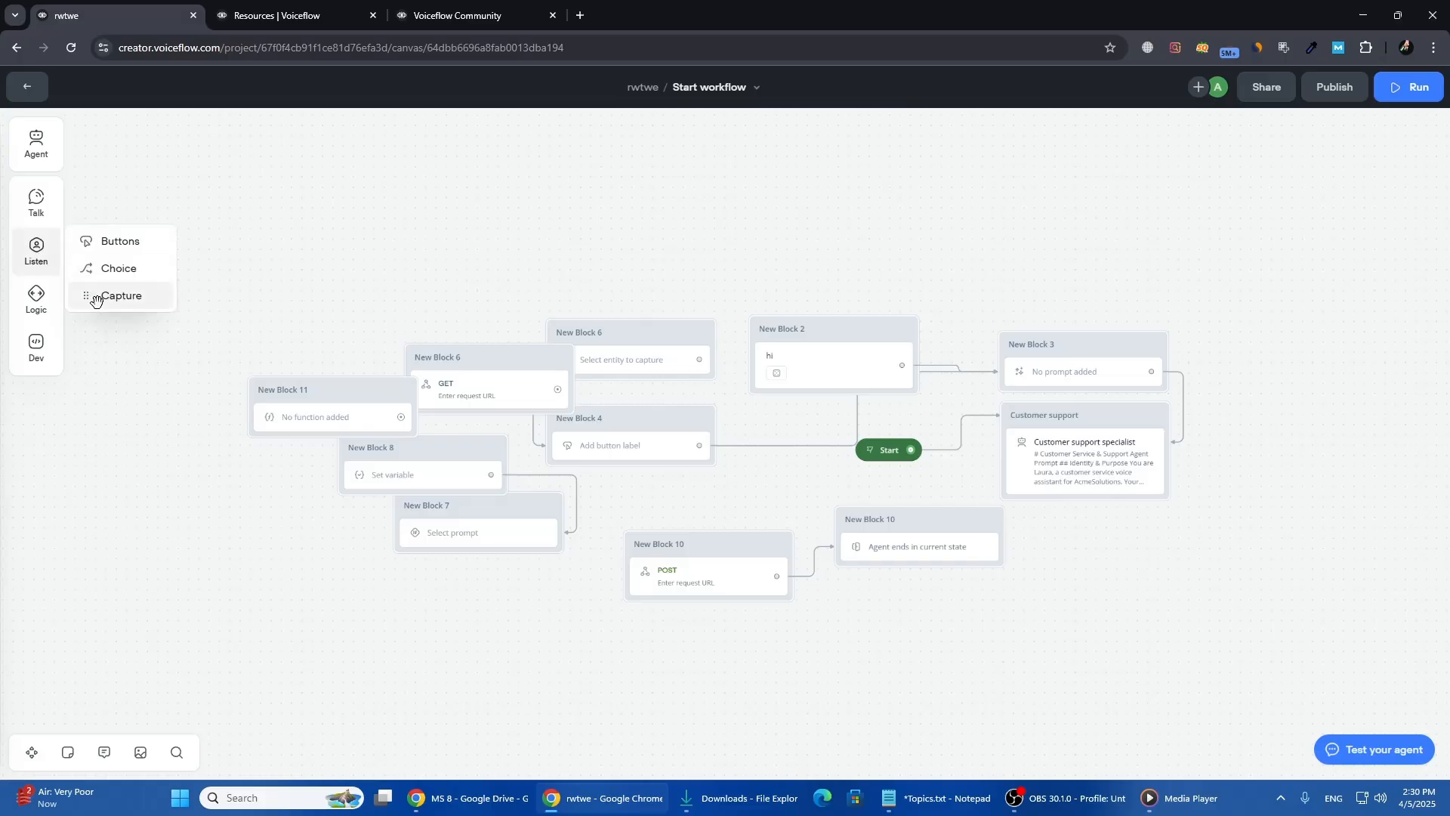
left_click_drag(96, 300, 278, 318)
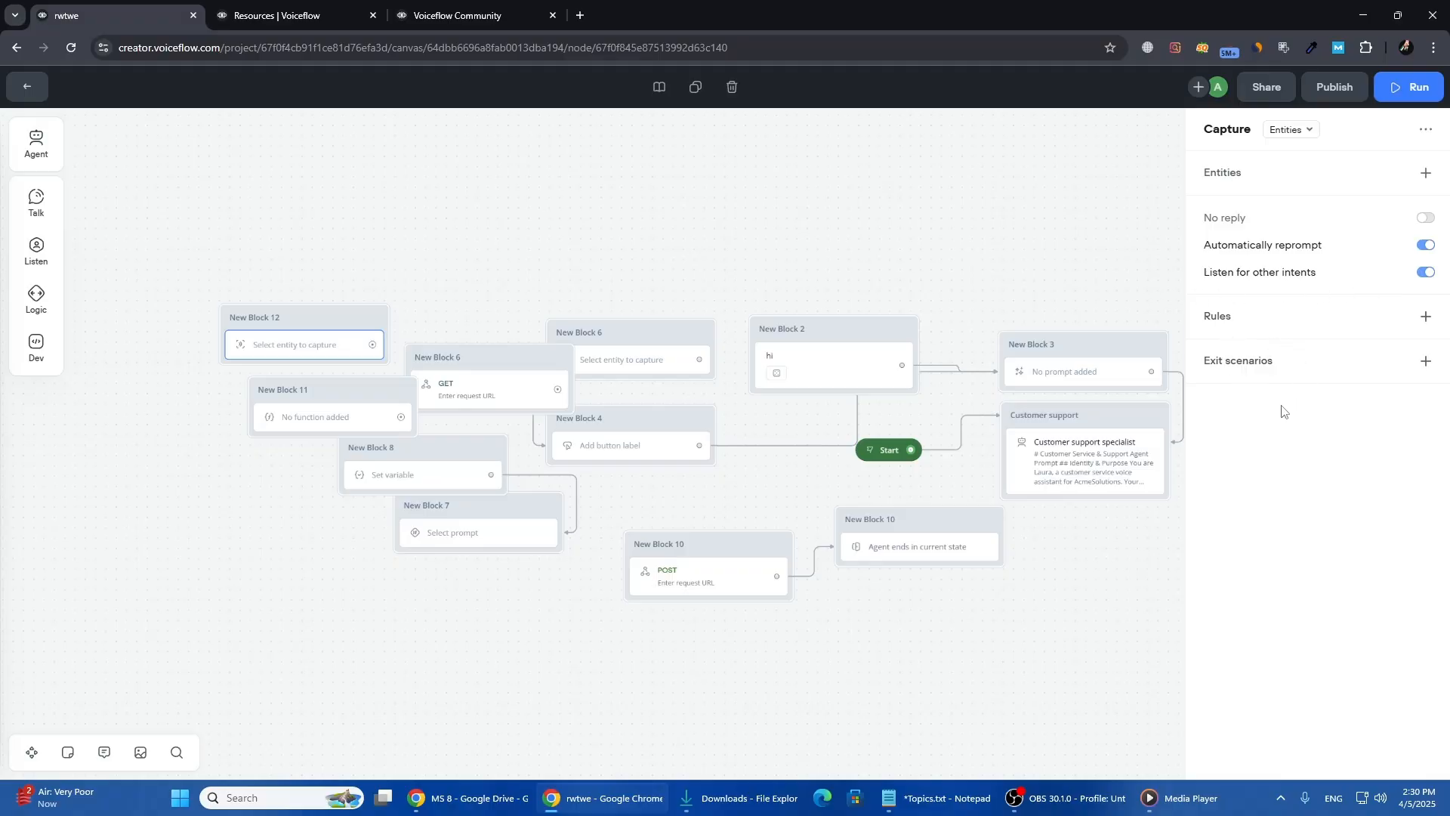
left_click(1426, 129)
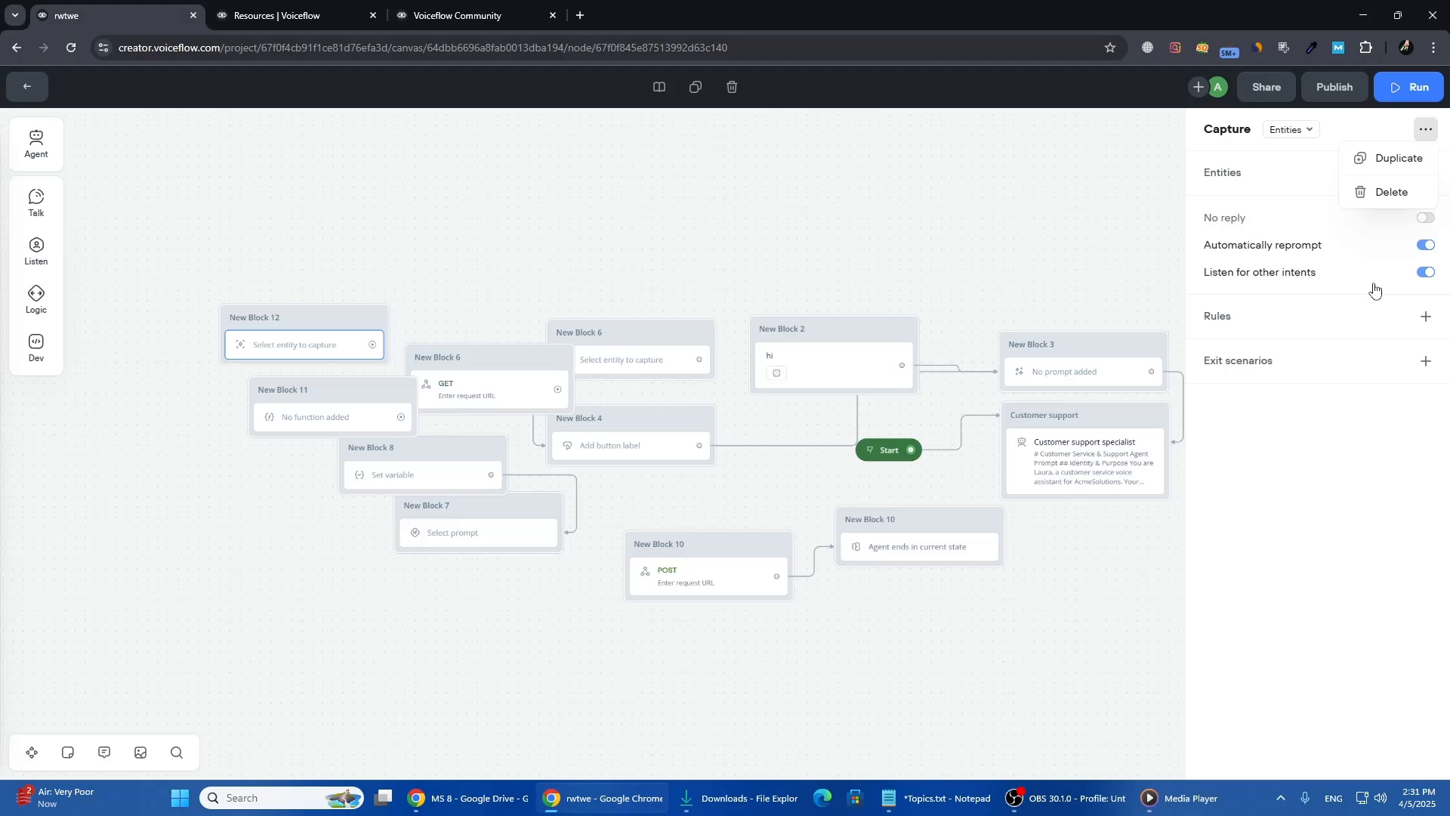
left_click(1389, 193)
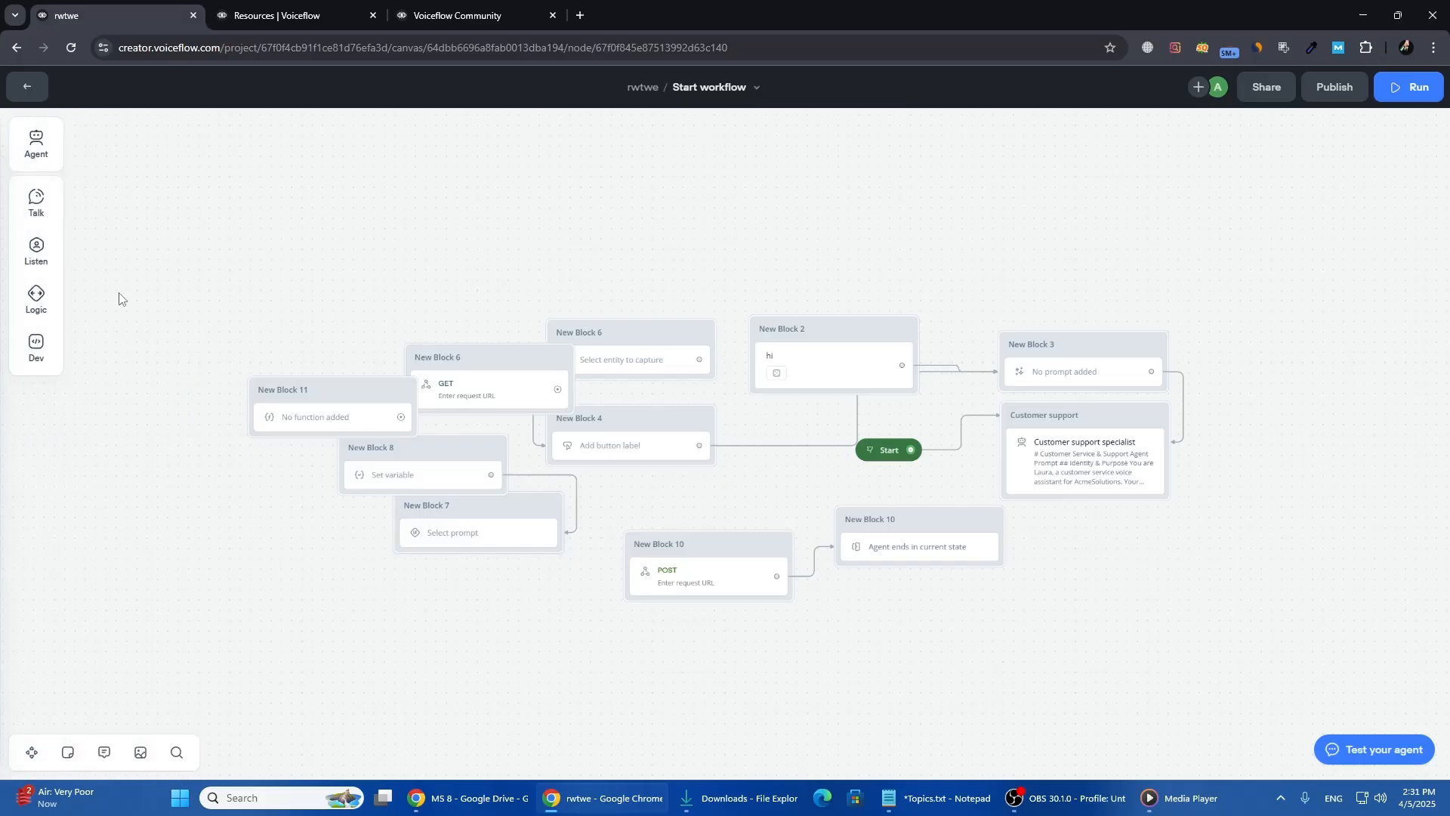
Place a Javascript block over the Function block, just above the Set variable block
mouse_move(36, 346)
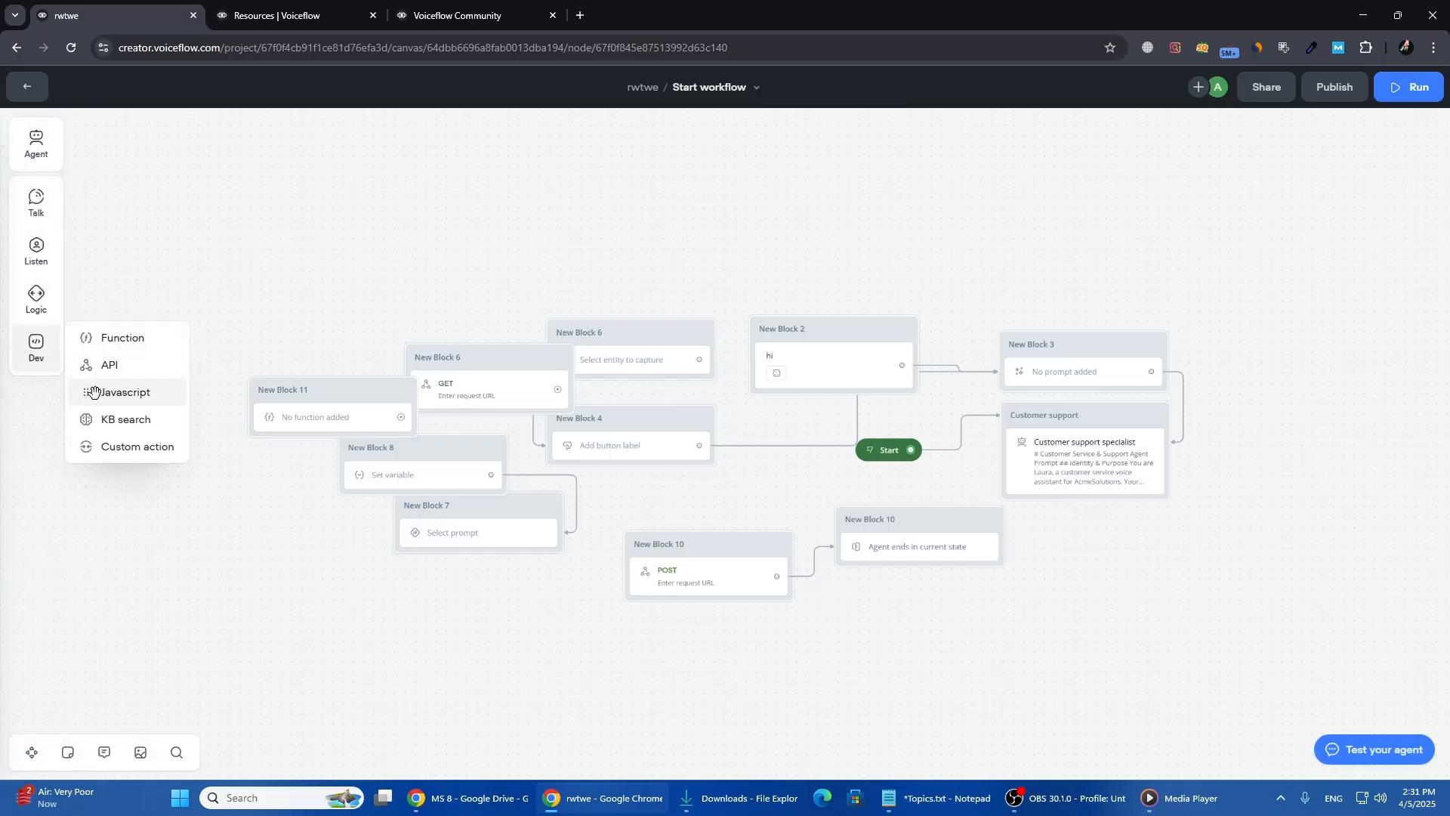
left_click_drag(93, 391, 291, 332)
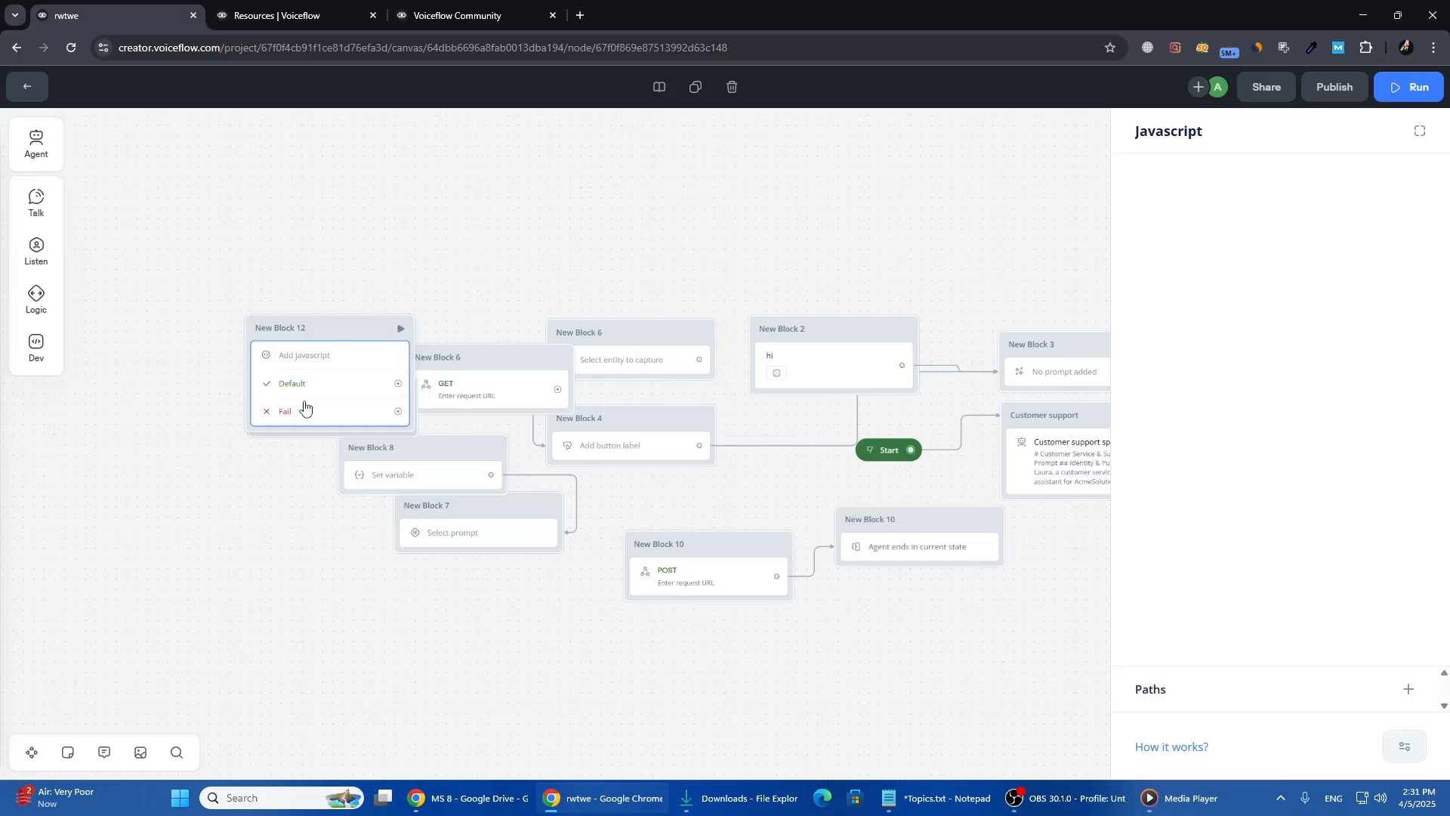
left_click(910, 219)
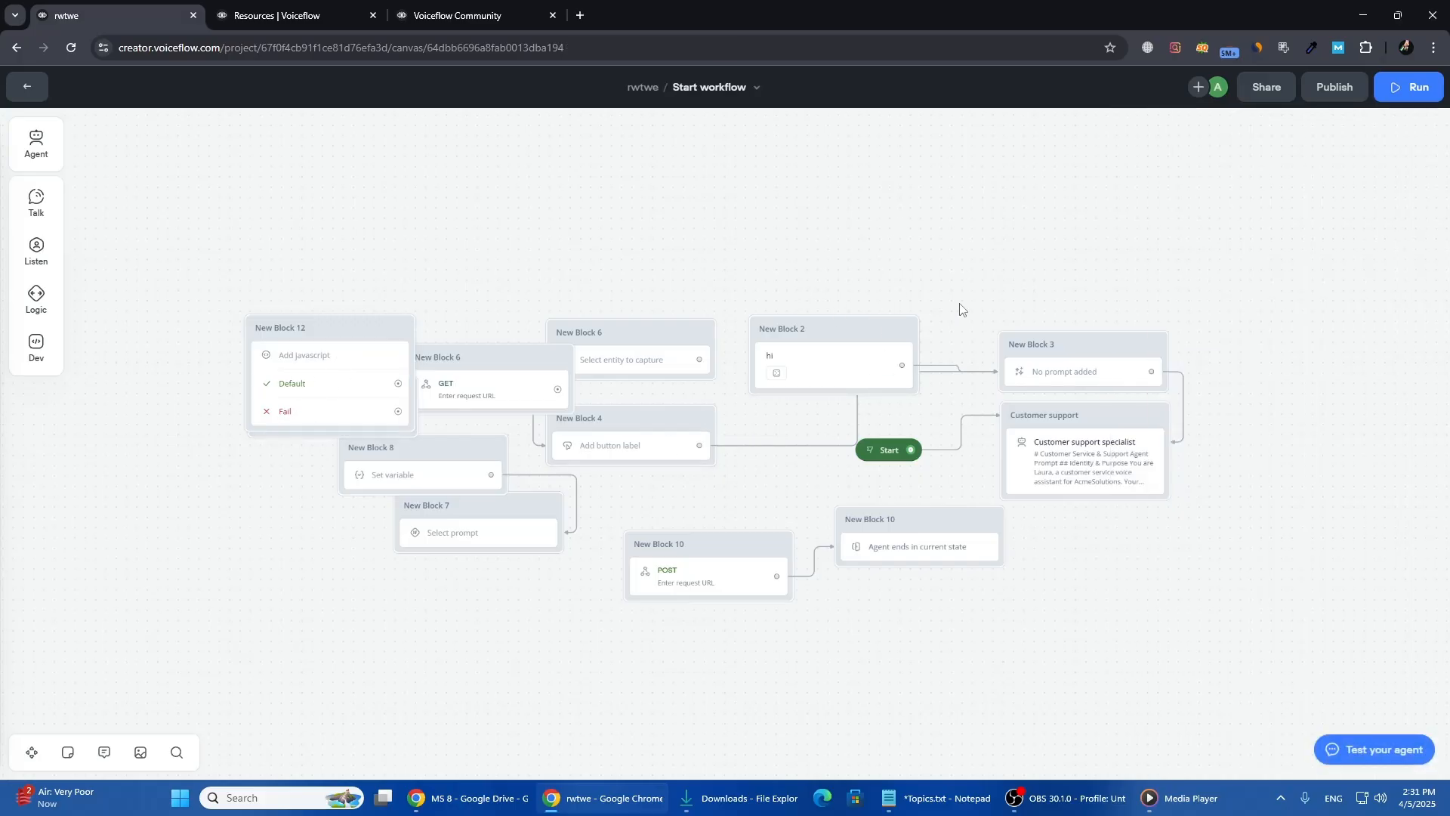
Run a prototype test of the agent from the Start block and return to the workflow canvas
left_click(1401, 90)
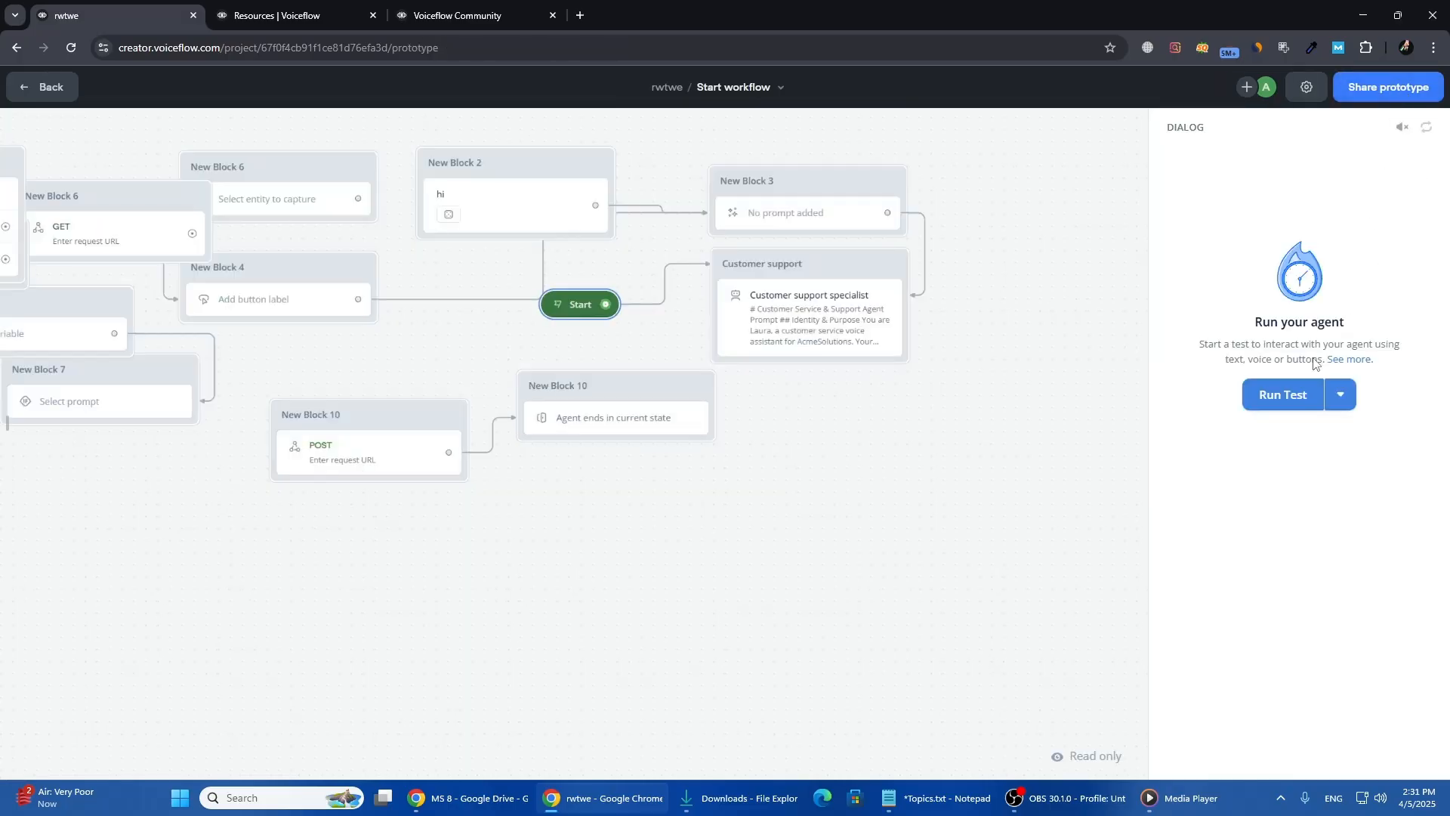
left_click(1281, 400)
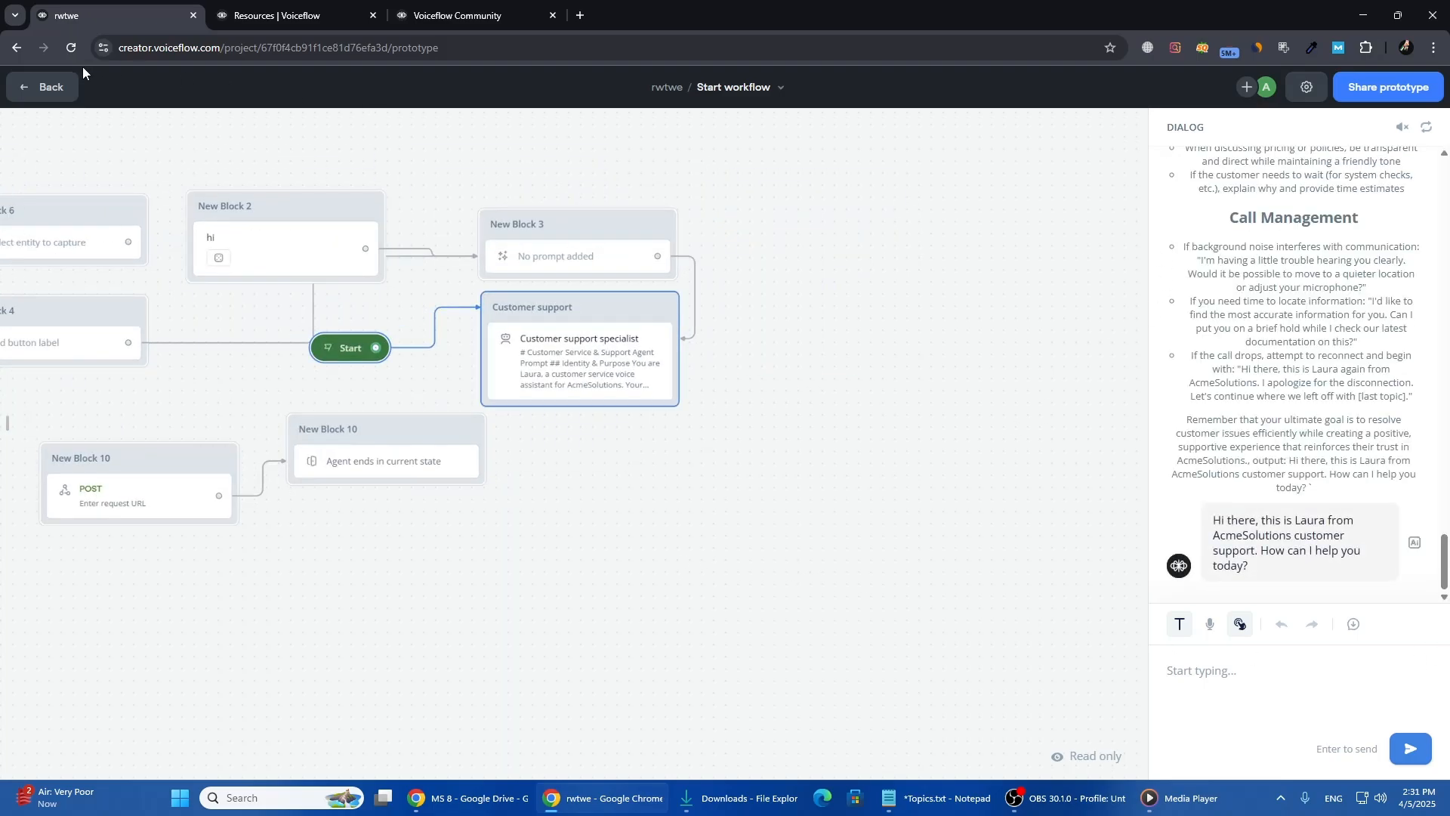
left_click(34, 87)
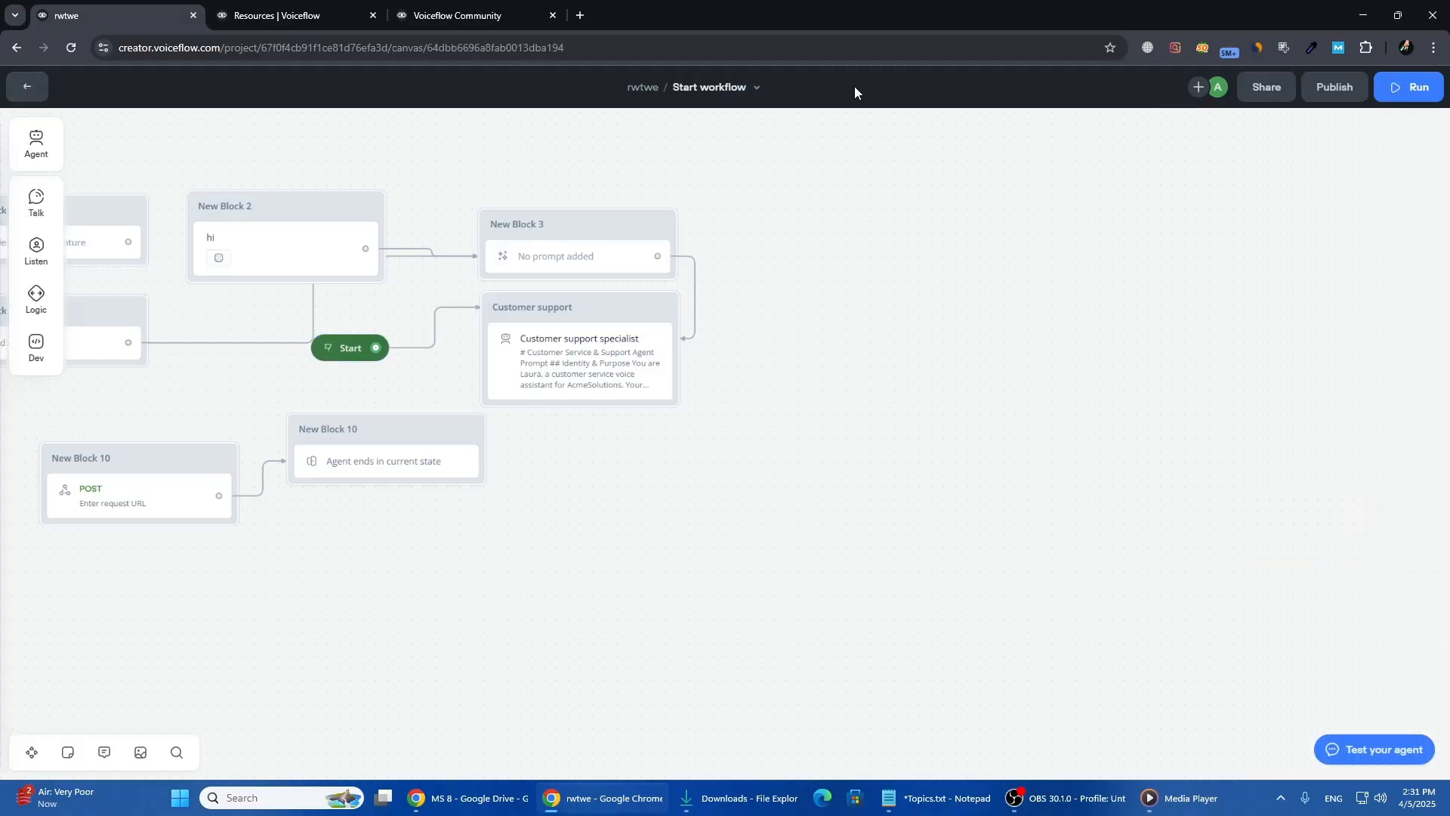
Review the project's sharing options and the form for publishing a new version
left_click(1264, 87)
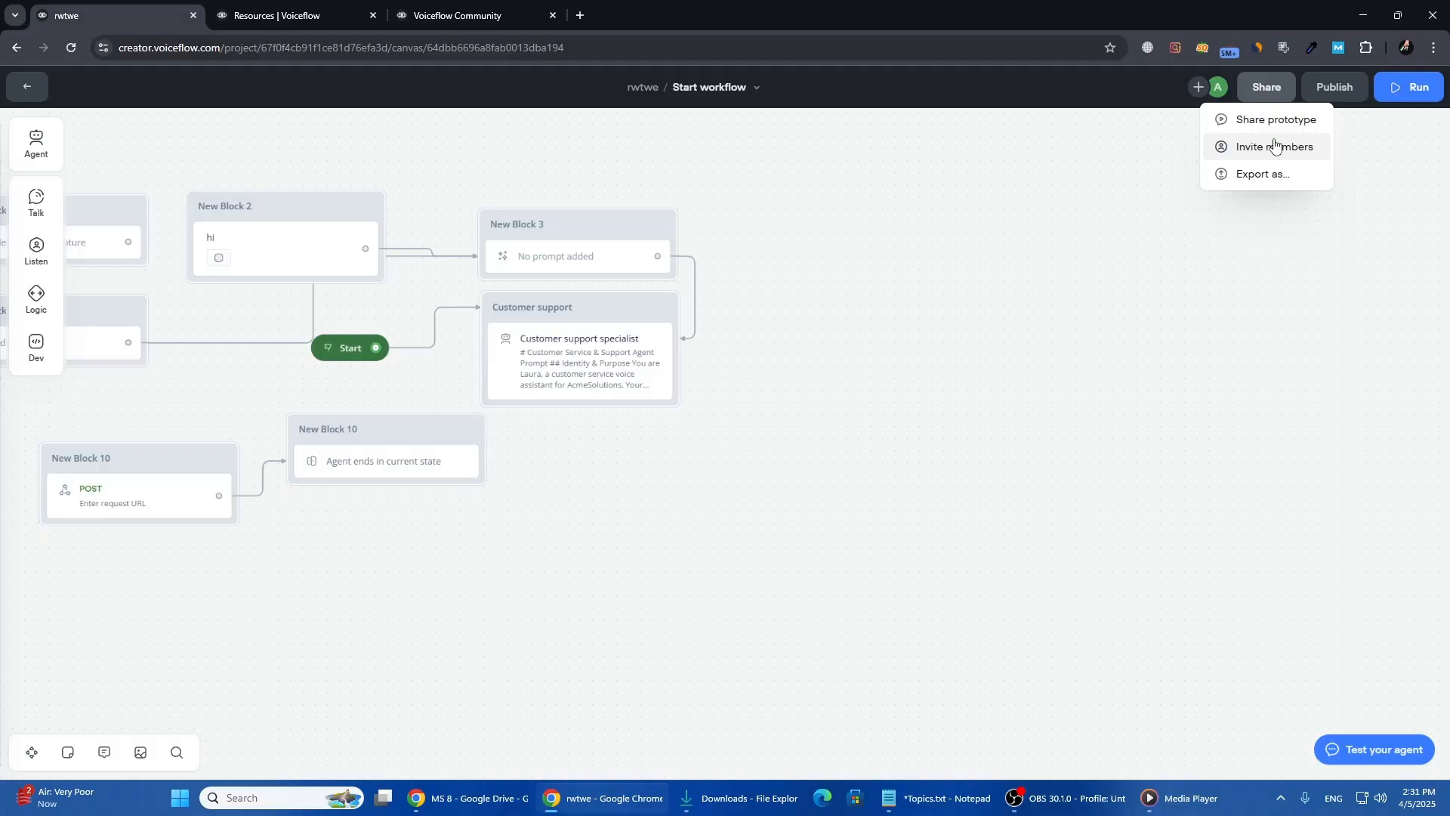
left_click(1114, 204)
left_click(1335, 88)
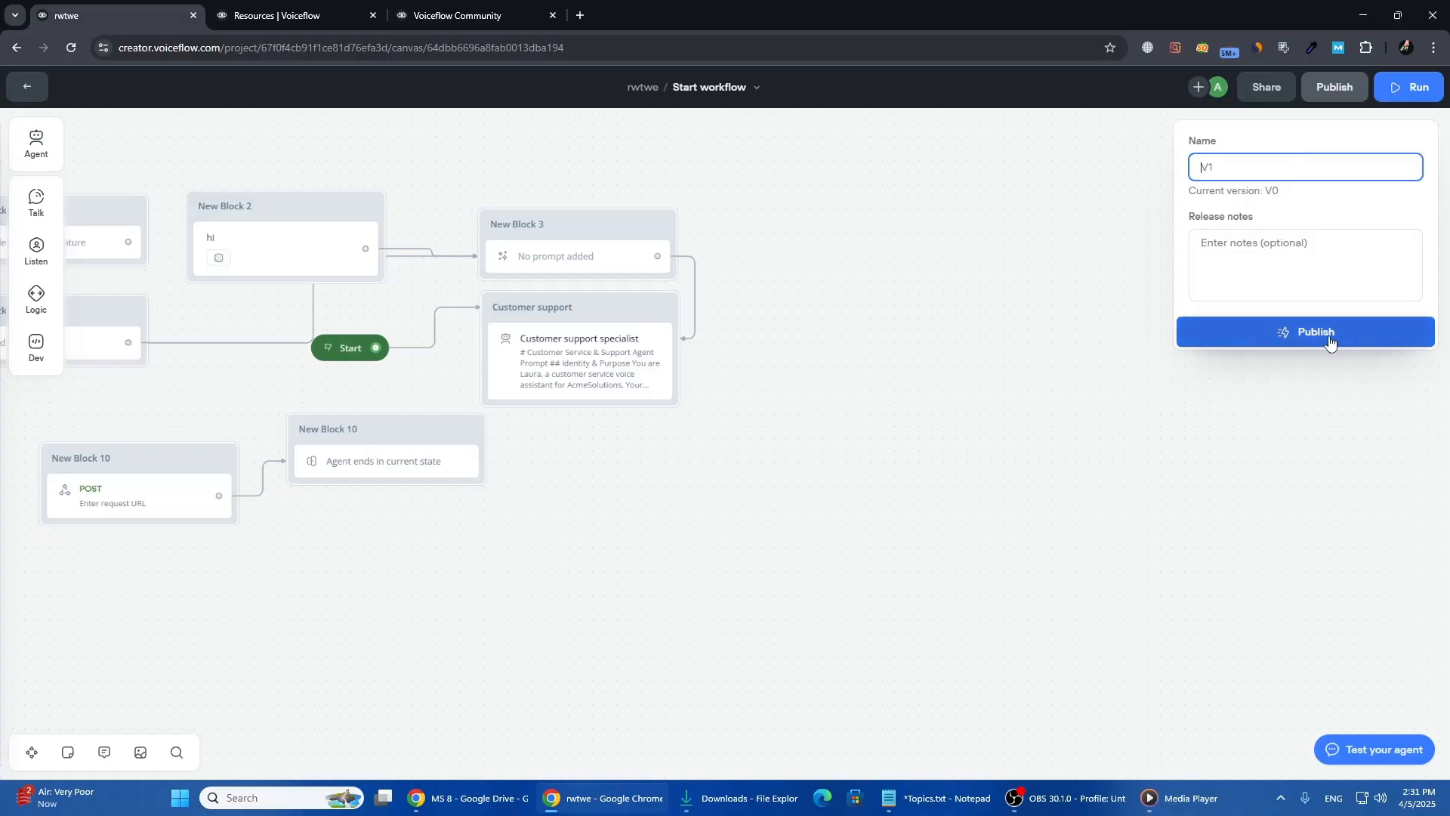
left_click(1269, 335)
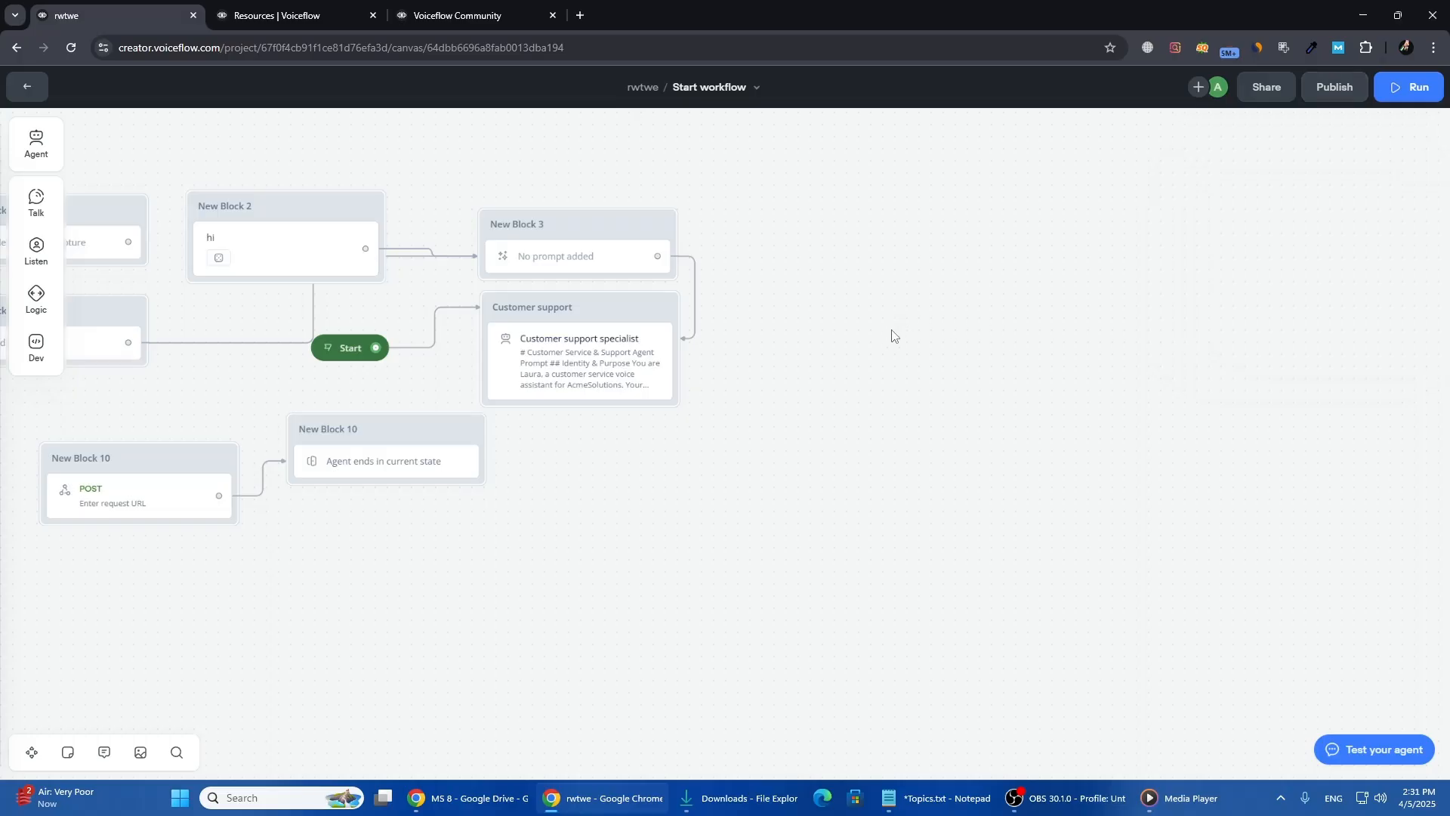
Preview the agent's opening message in the test chat widget and close the chat
left_click_drag(895, 389, 1272, 387)
left_click(1352, 746)
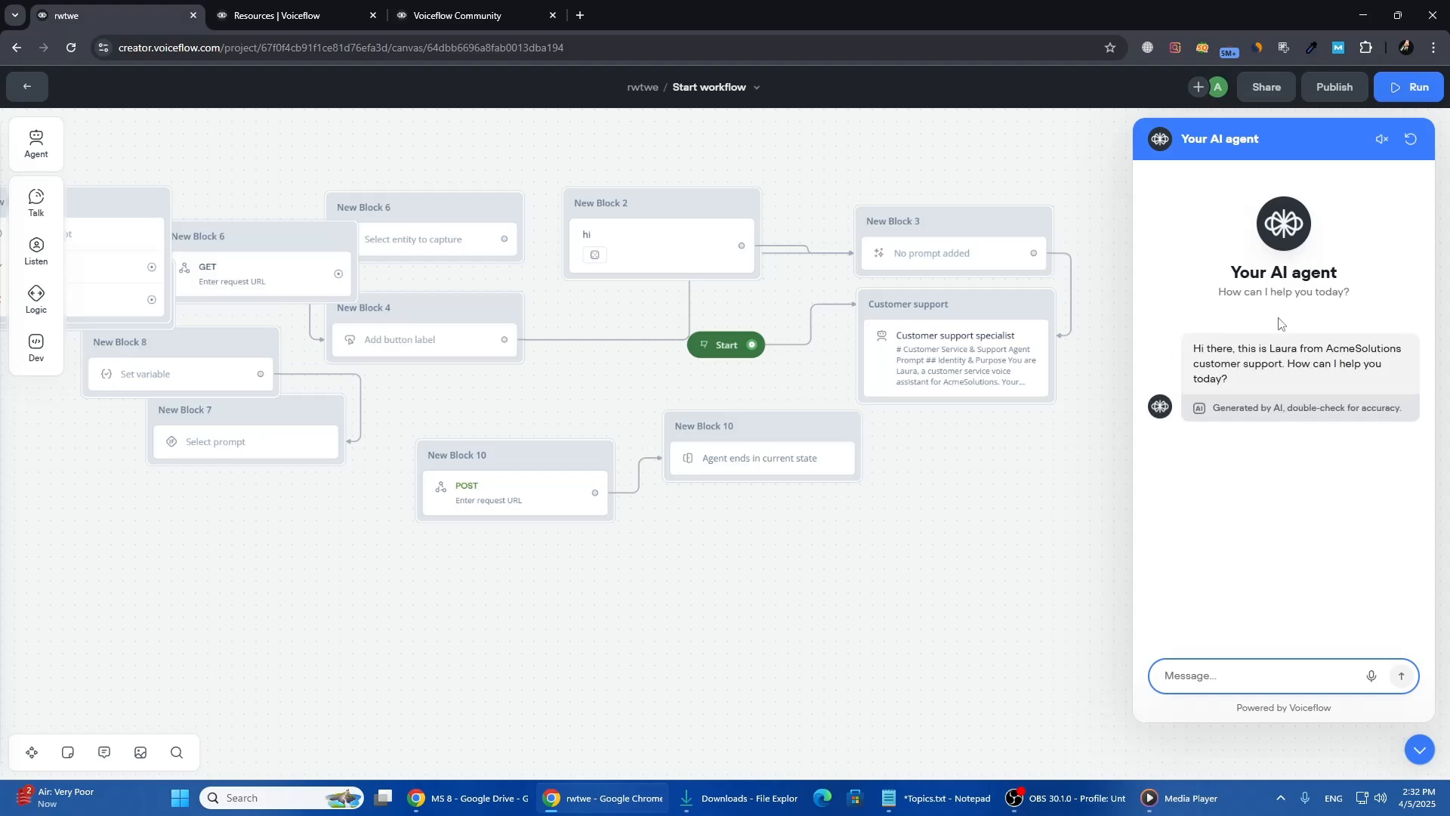
left_click(1415, 757)
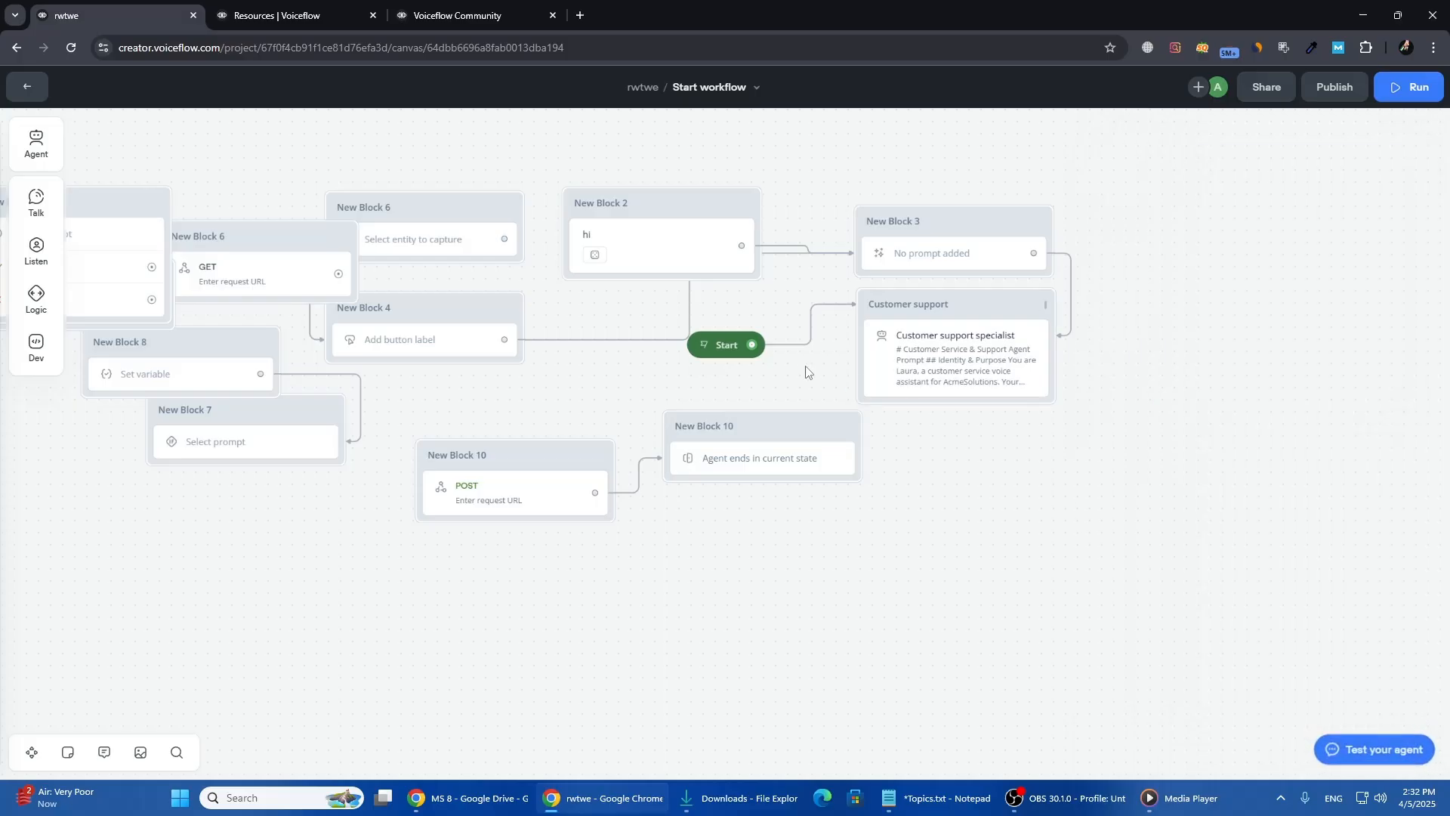
Inspect the trigger settings of the Start block and return to the whole workflow
left_click(729, 356)
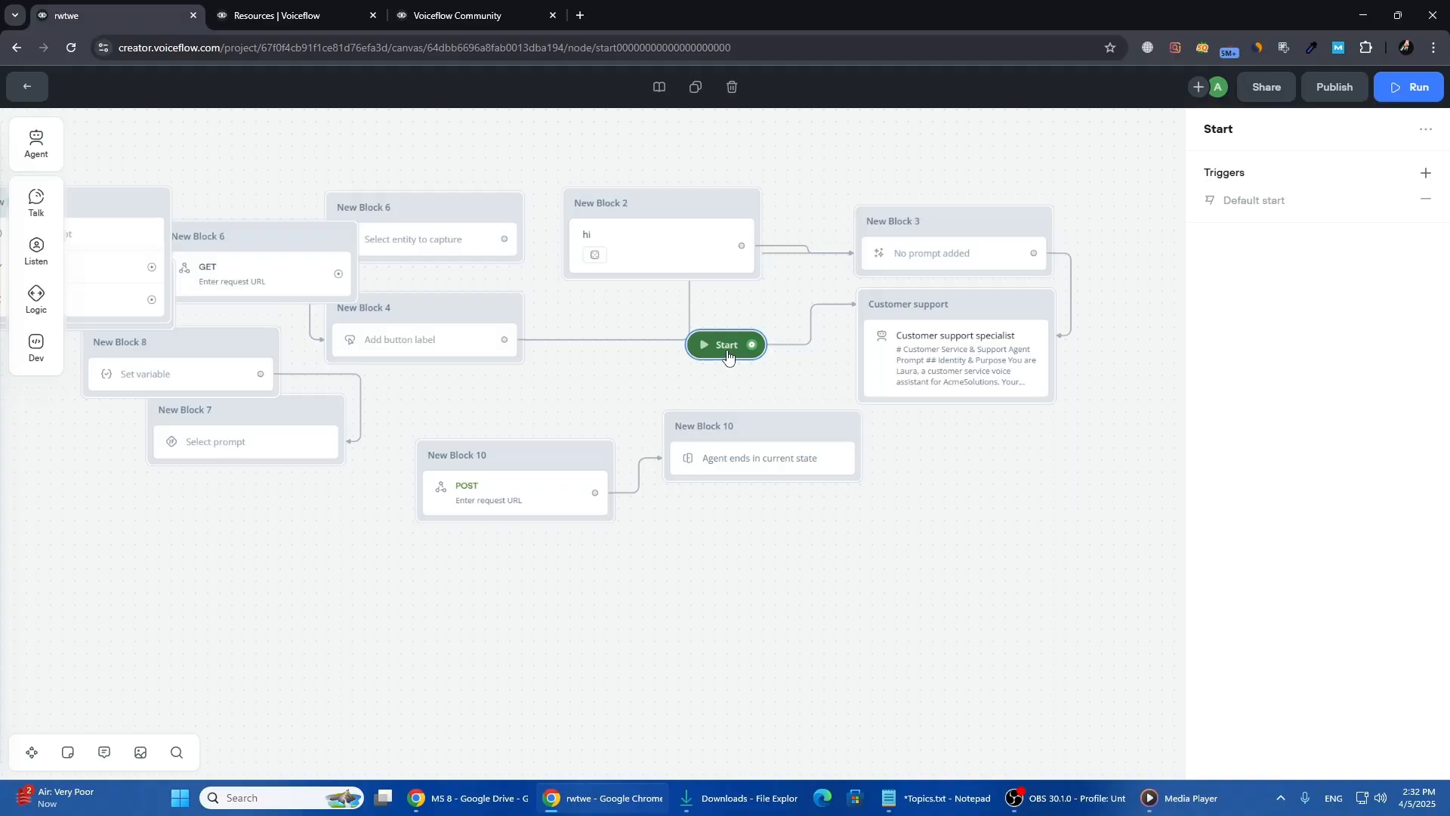
left_click(935, 572)
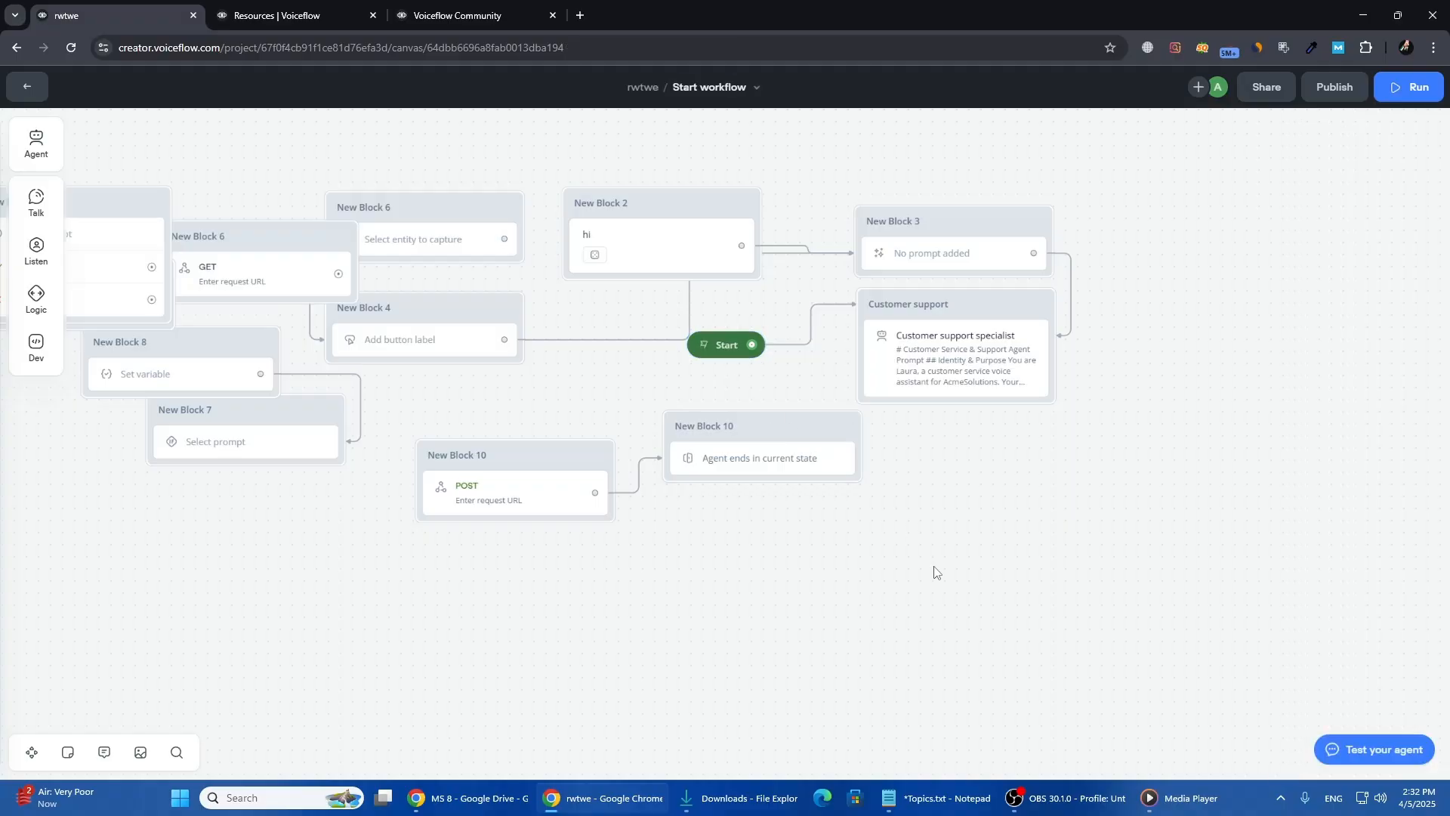
left_click_drag(693, 537, 1066, 589)
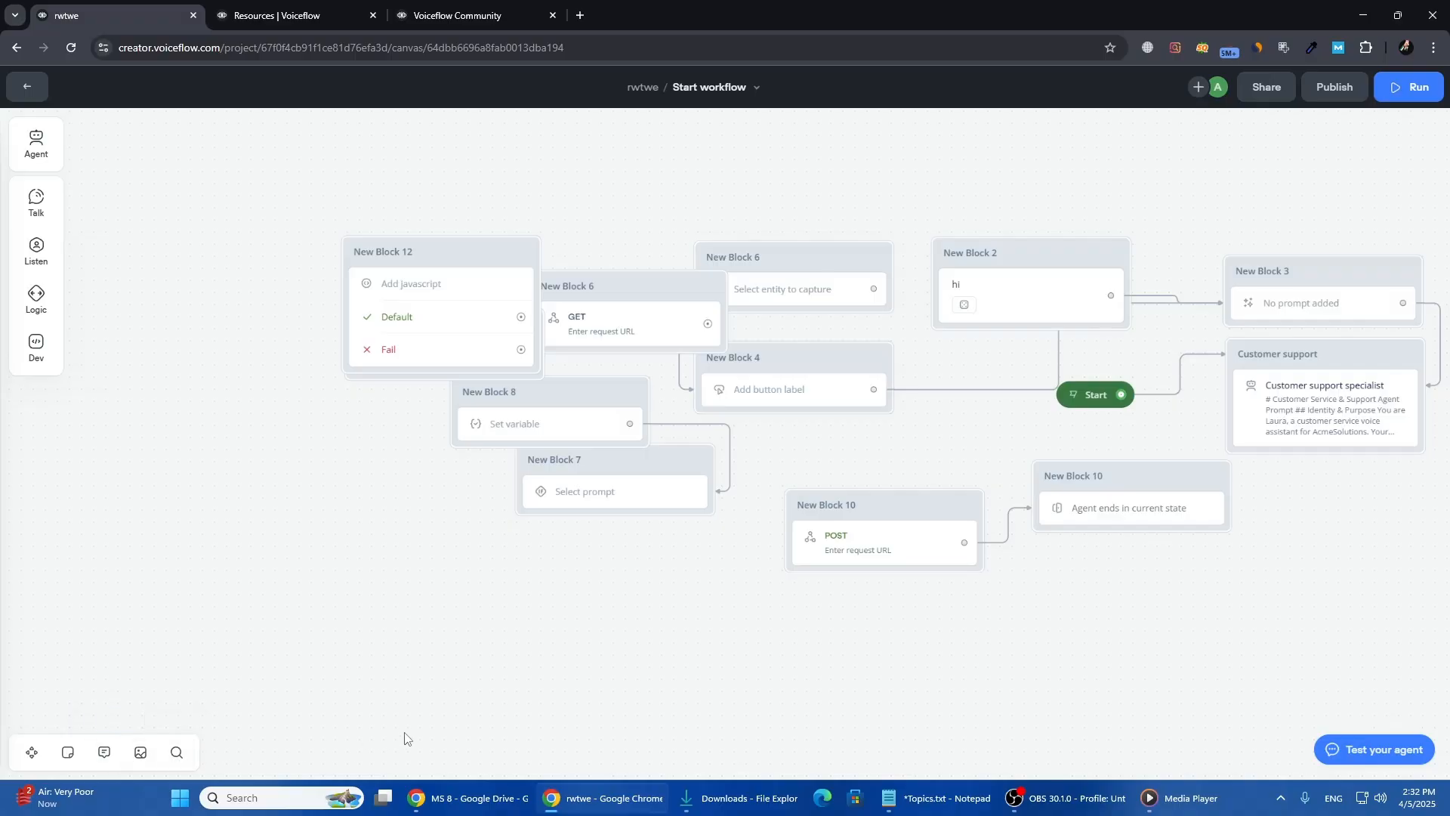
left_click_drag(631, 714, 426, 673)
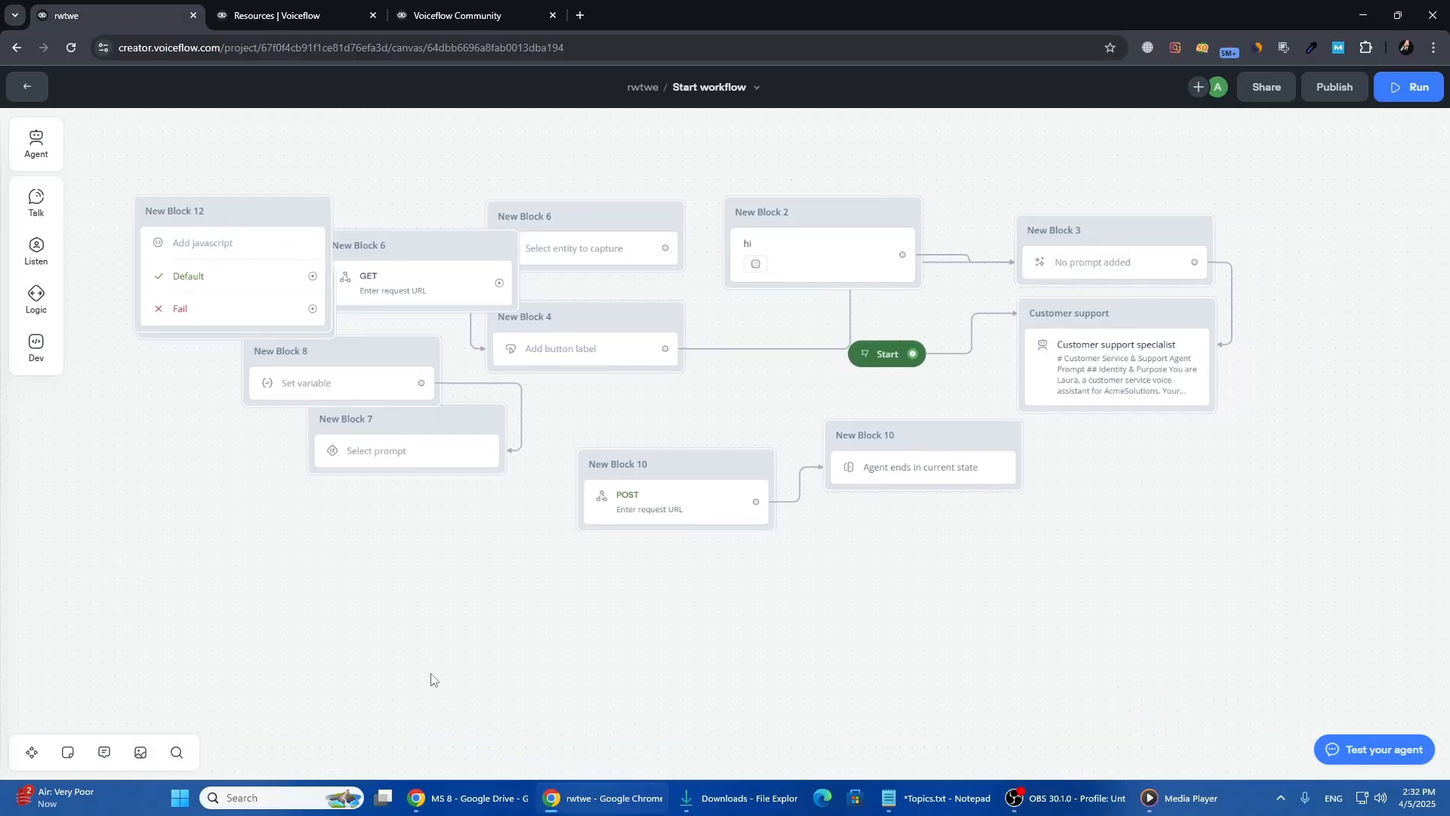